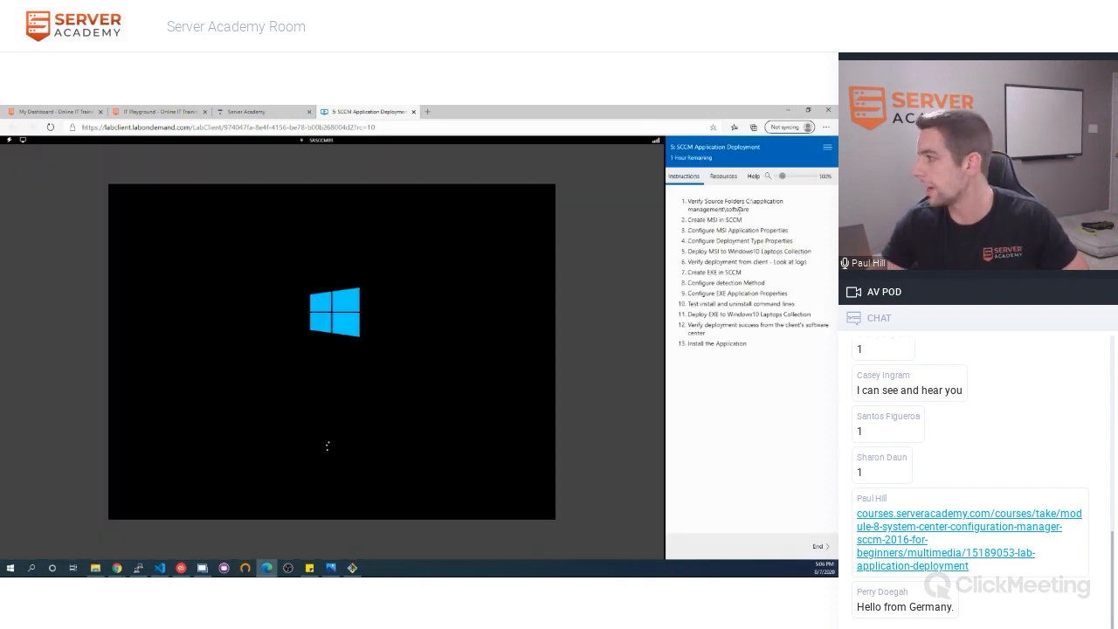
- View the lab's virtual machine resources, switching to SADC01 and back to SASCCM01
{"action": "left_click", "coordinate": [722, 175]}
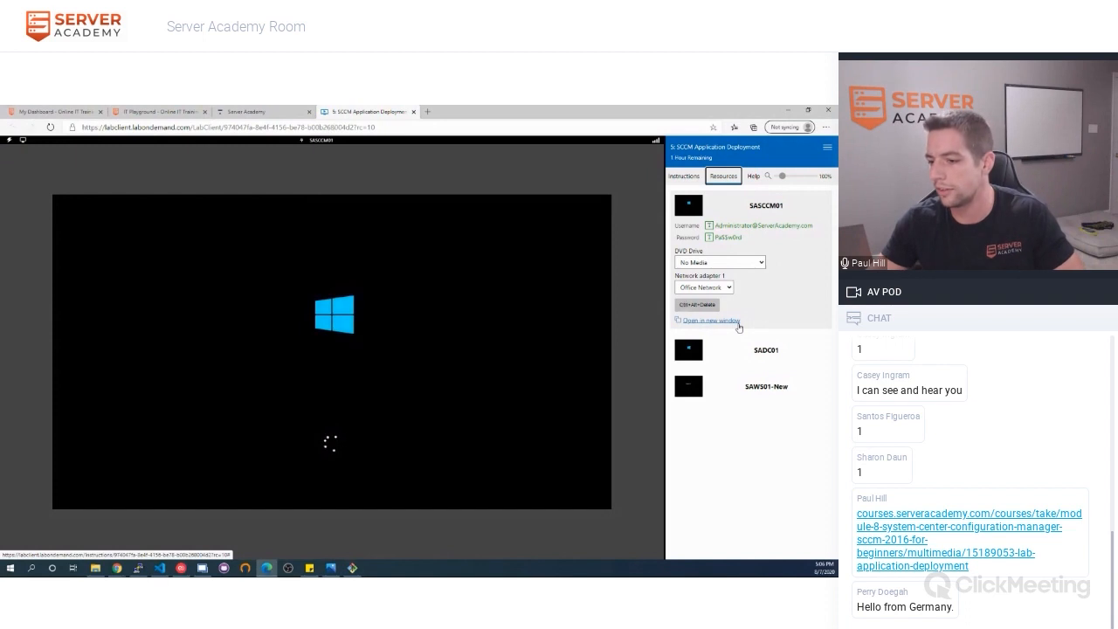
{"action": "left_click", "coordinate": [738, 353]}
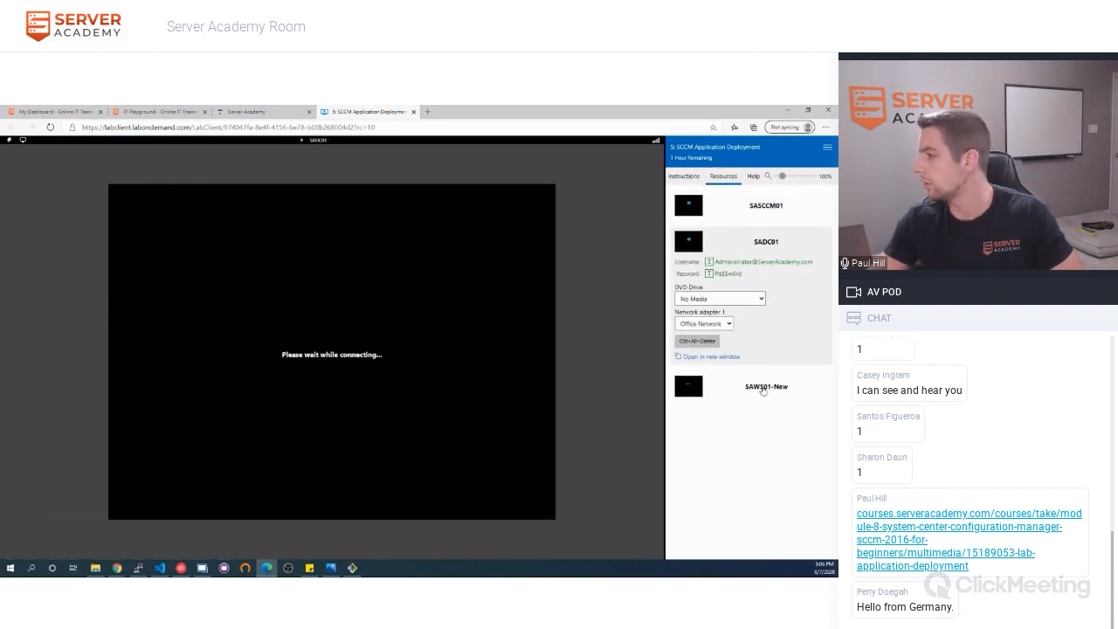
{"action": "left_click", "coordinate": [725, 218]}
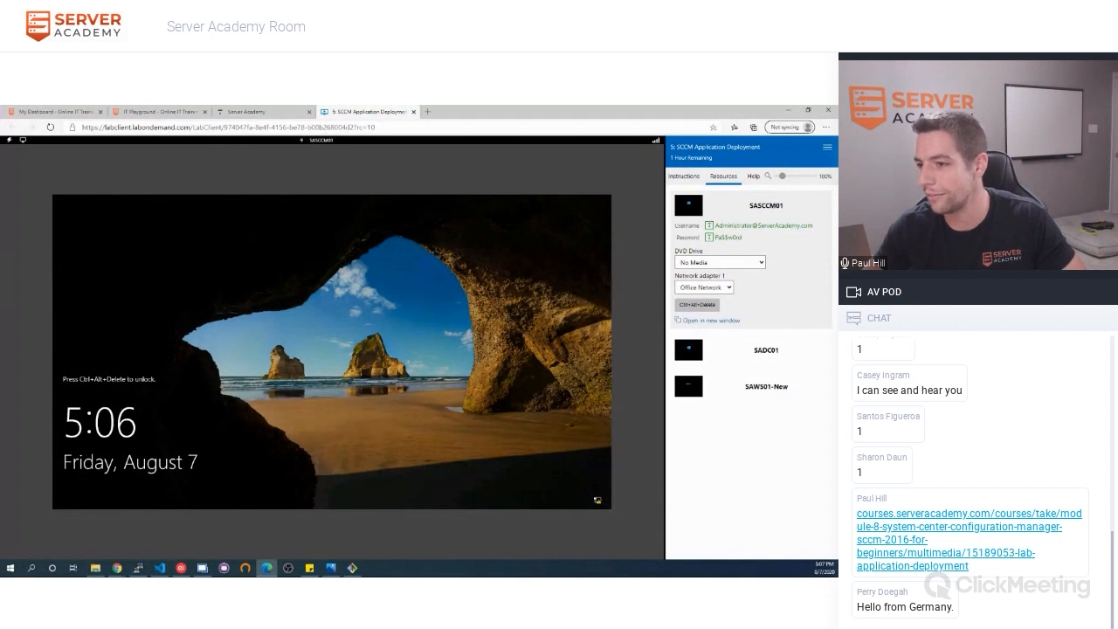
{"action": "key", "text": "alt+Tab"}
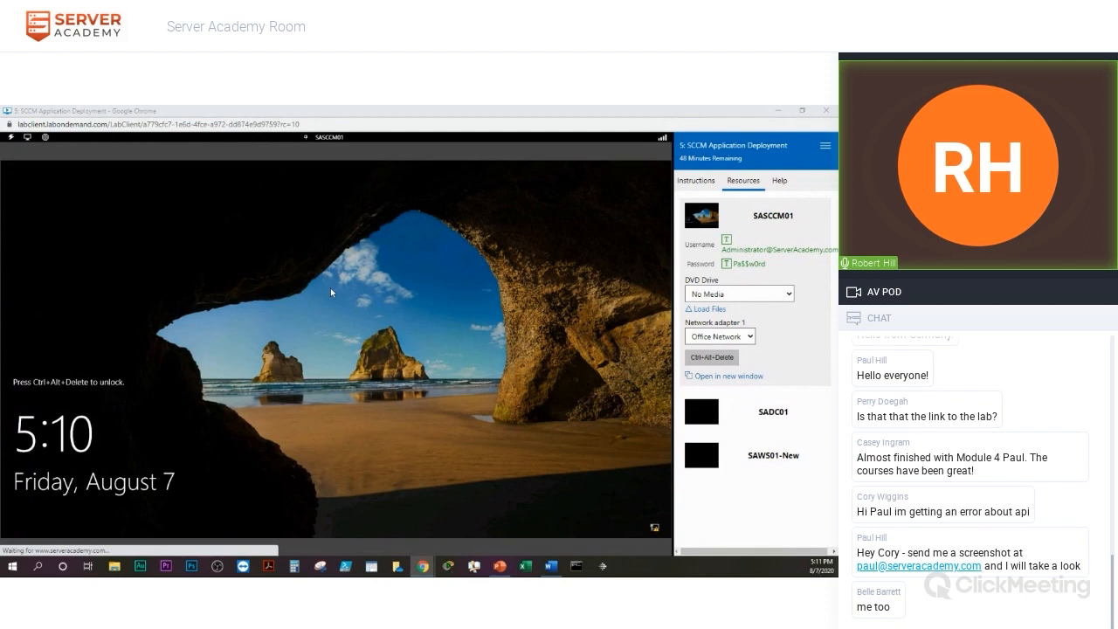
- Sign in to SASCCM01 as administrator with the account password and allow the PC to be discoverable on the network
{"action": "left_click", "coordinate": [712, 357]}
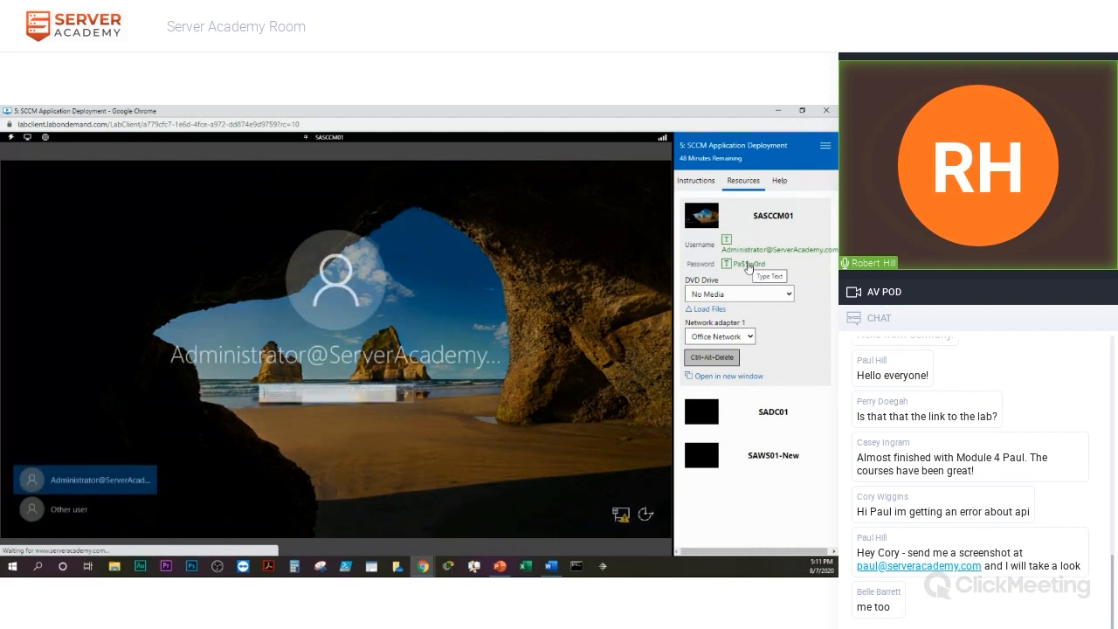
{"action": "left_click", "coordinate": [748, 264]}
{"action": "left_click", "coordinate": [407, 392]}
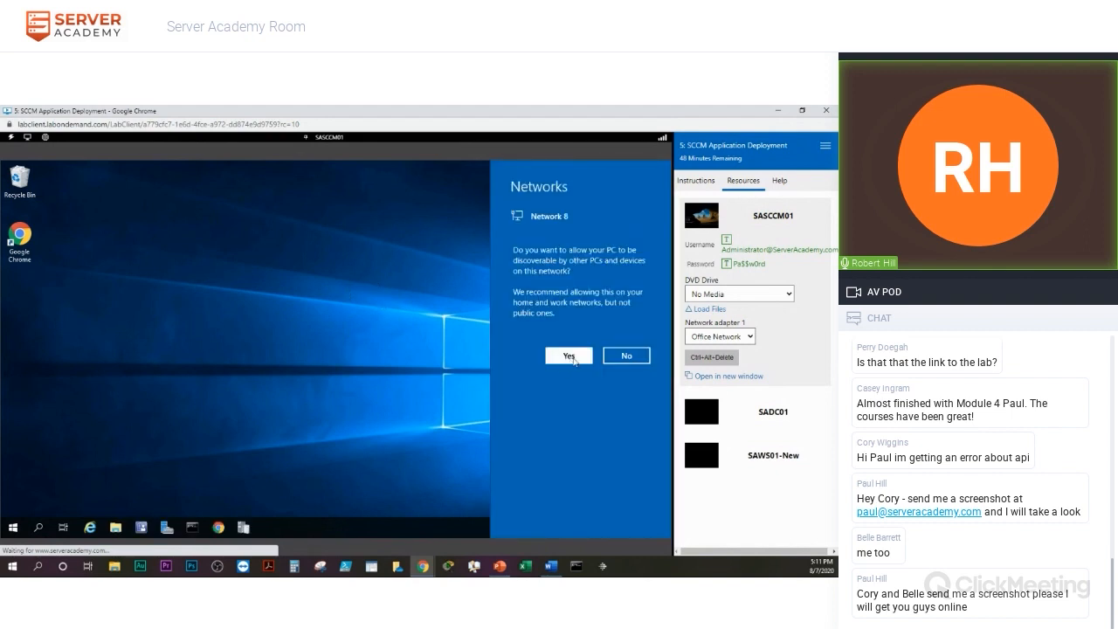
{"action": "left_click", "coordinate": [579, 358]}
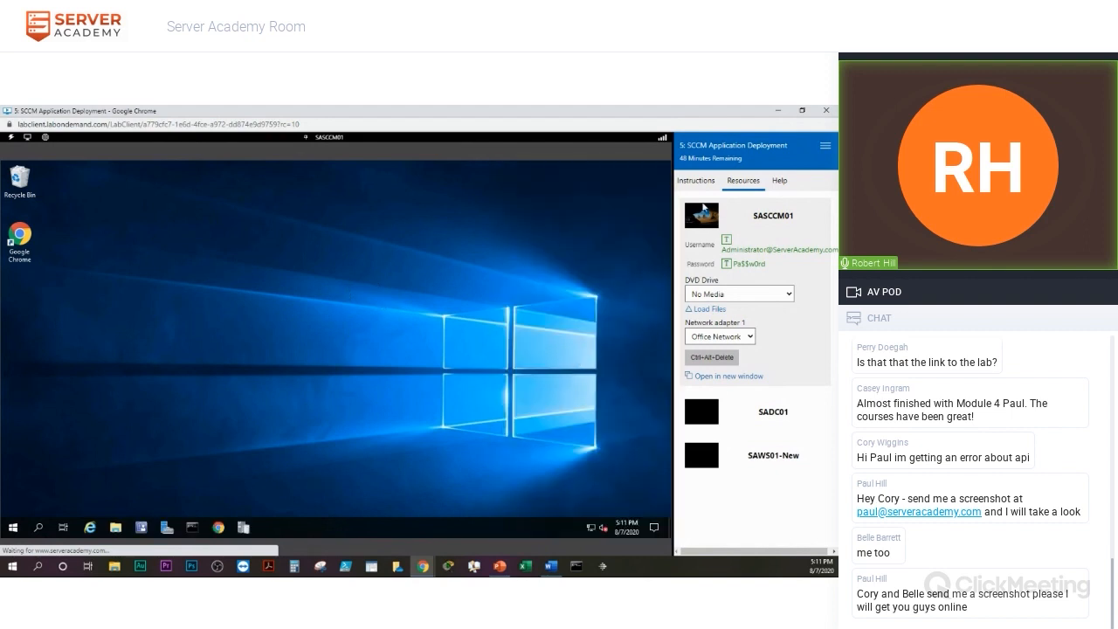
- Display the lab instructions and expand Application Management in the Configuration Manager console's Software Library
{"action": "left_click", "coordinate": [688, 181]}
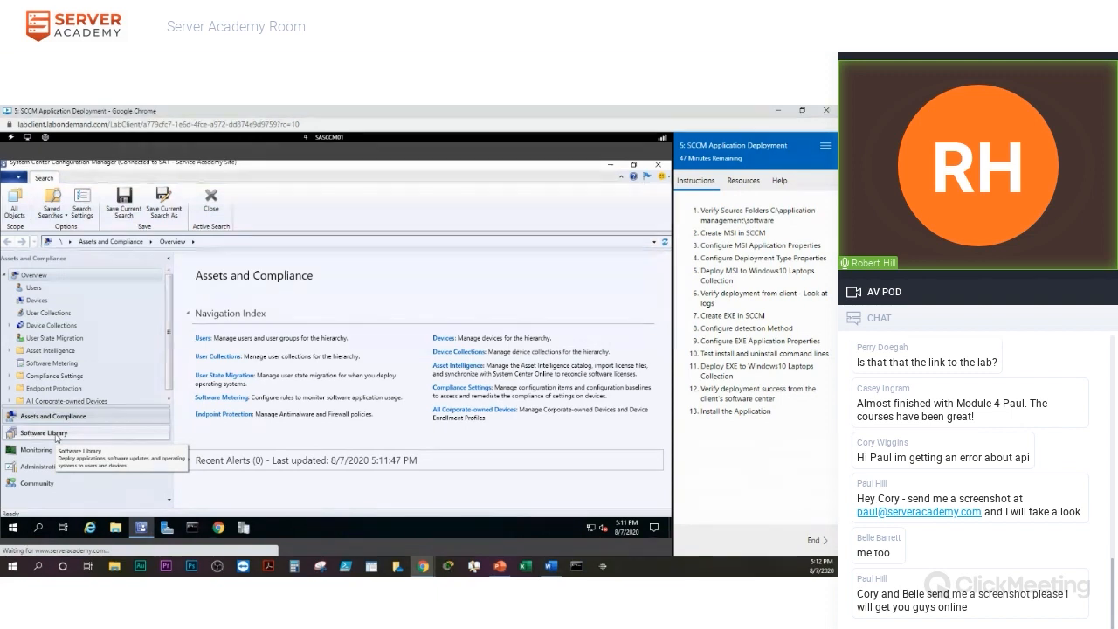
{"action": "left_click", "coordinate": [44, 433]}
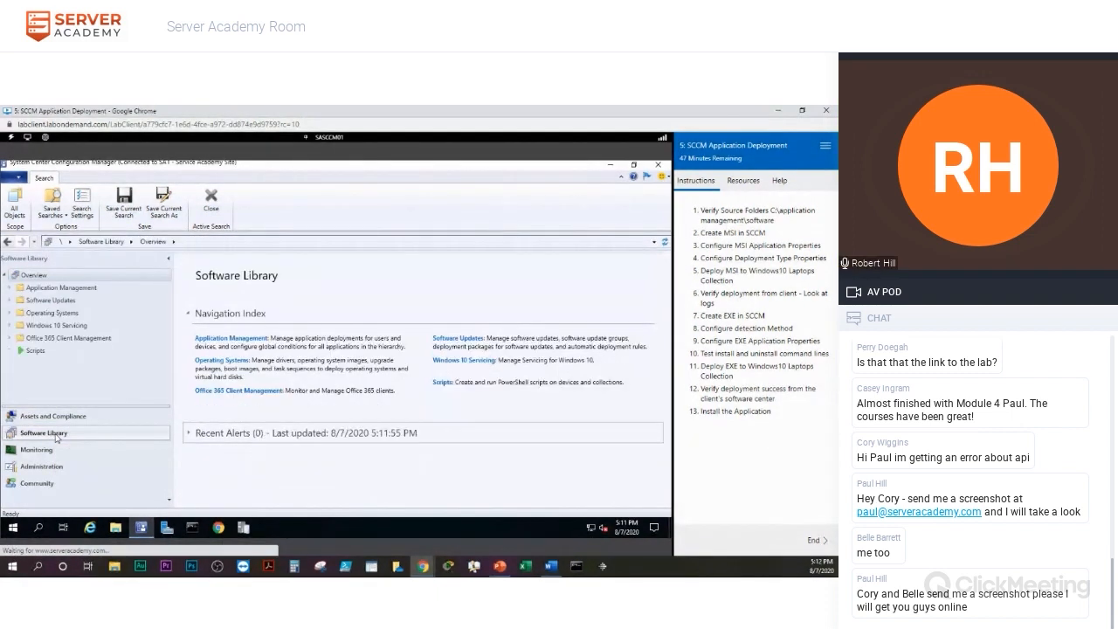
{"action": "left_click", "coordinate": [12, 288]}
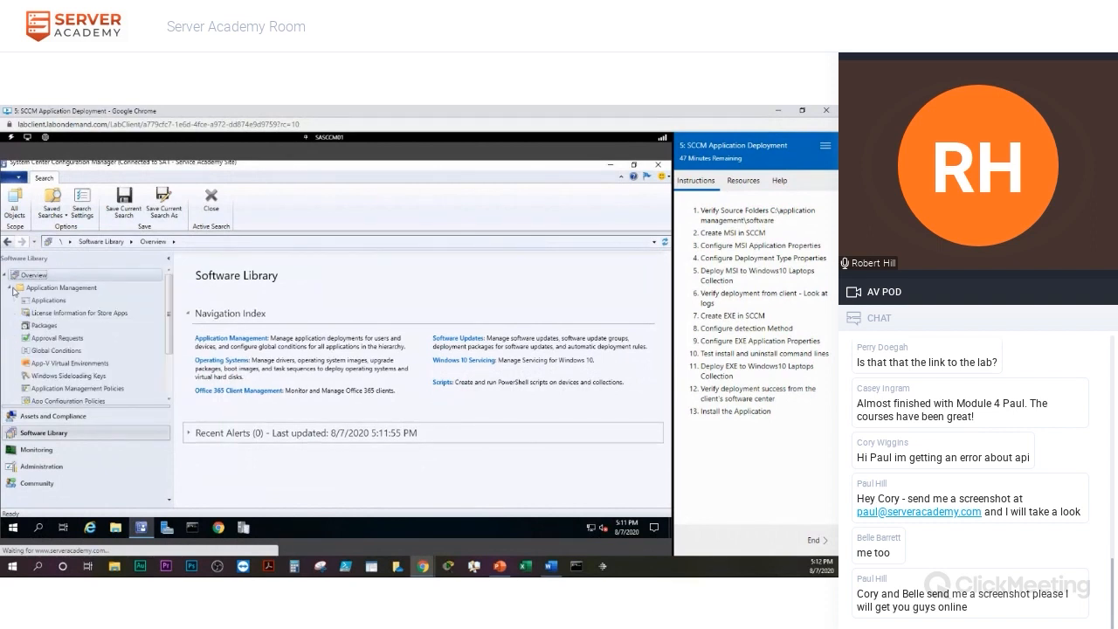
- Look over the creation options for applications and packages under Application Management, ending on the Applications list
{"action": "right_click", "coordinate": [56, 303]}
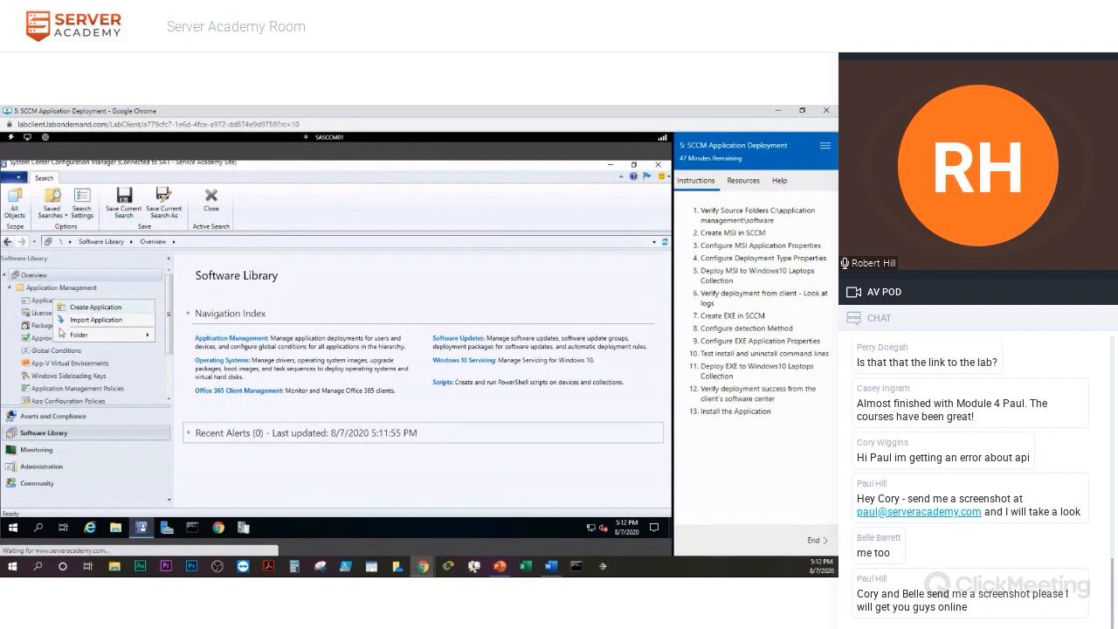
{"action": "left_click", "coordinate": [41, 326]}
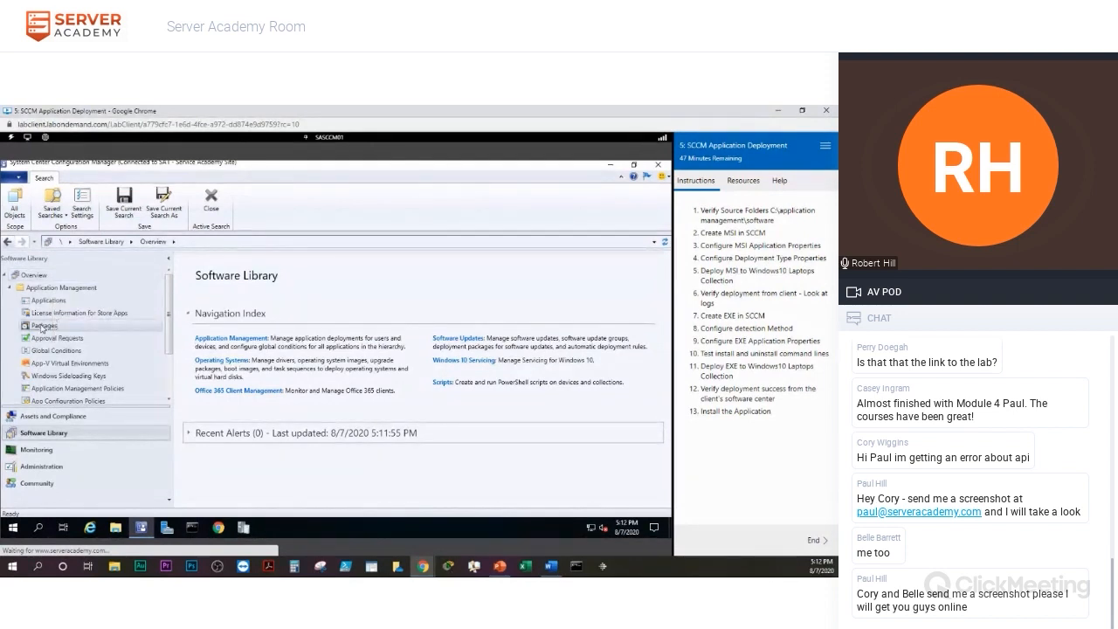
{"action": "right_click", "coordinate": [42, 326]}
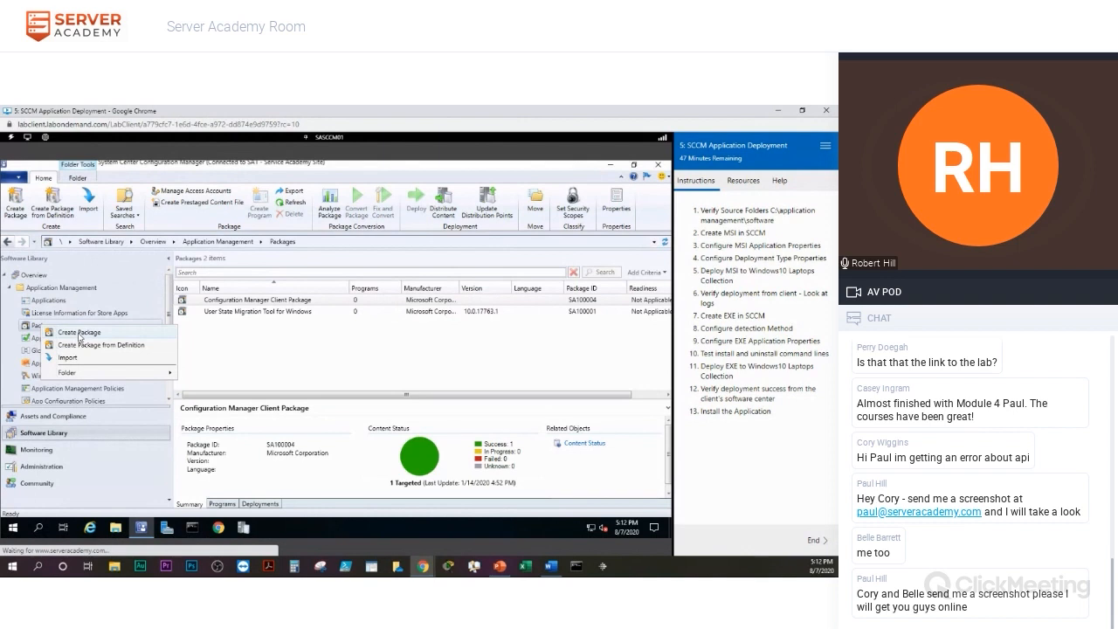
{"action": "left_click", "coordinate": [62, 290]}
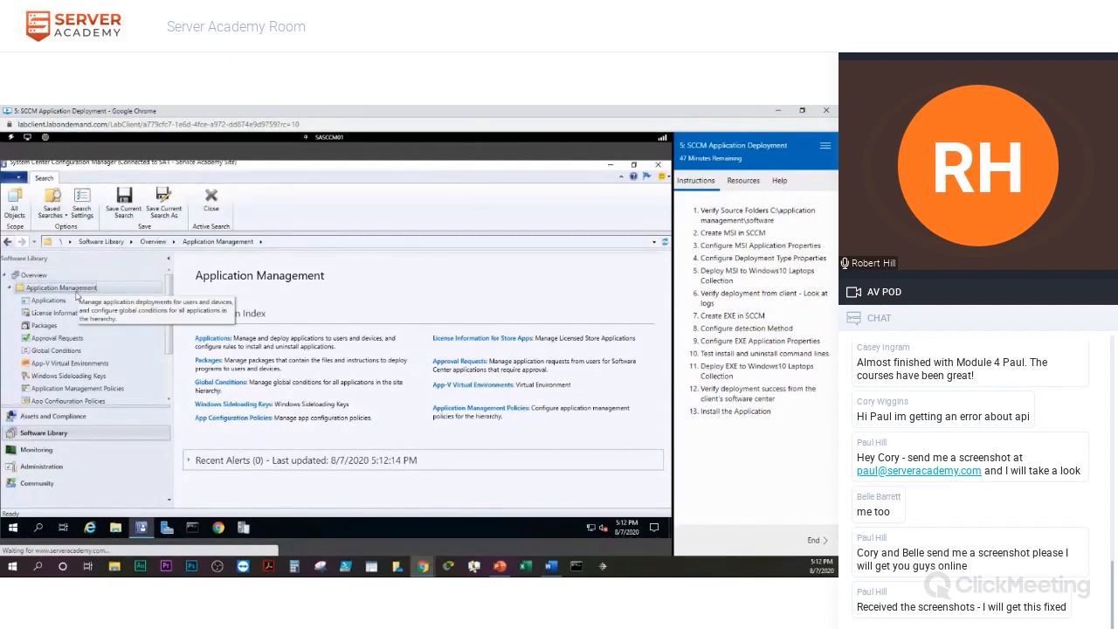
{"action": "left_click", "coordinate": [52, 326]}
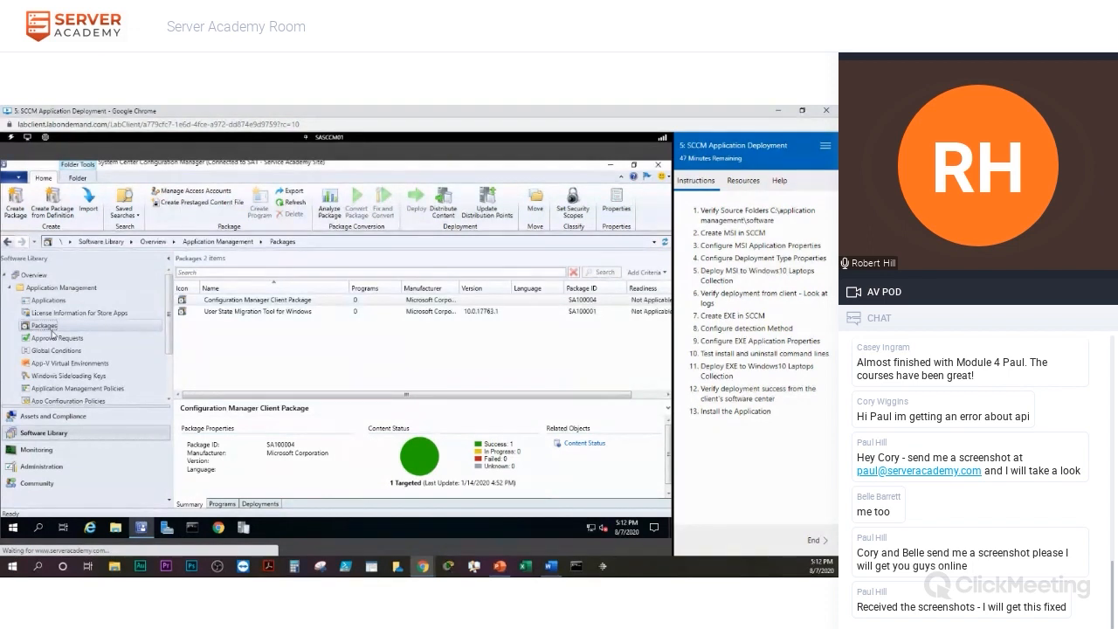
{"action": "left_click", "coordinate": [61, 301]}
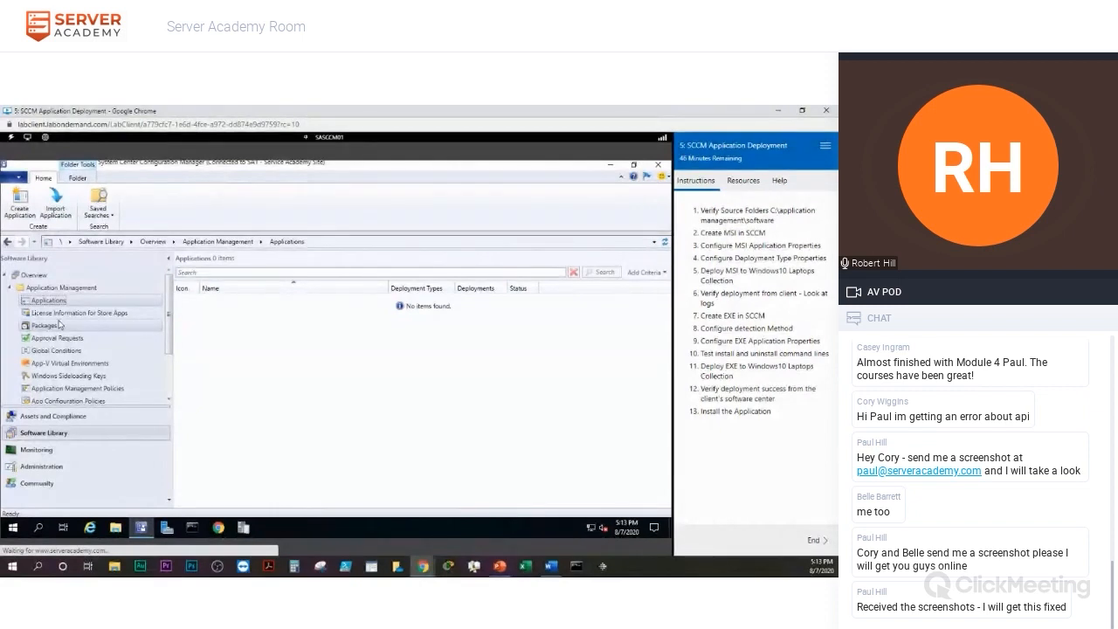
{"action": "key", "text": "alt+Tab"}
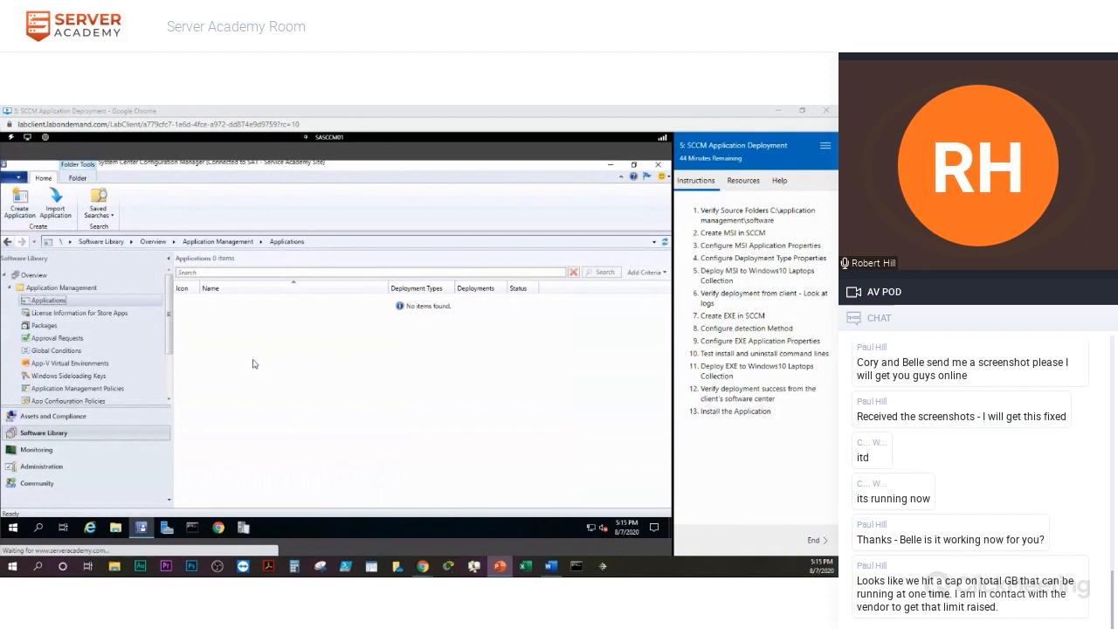
- Browse to C:\Application Management\Software in File Explorer to verify the source folders
{"action": "left_click", "coordinate": [116, 529]}
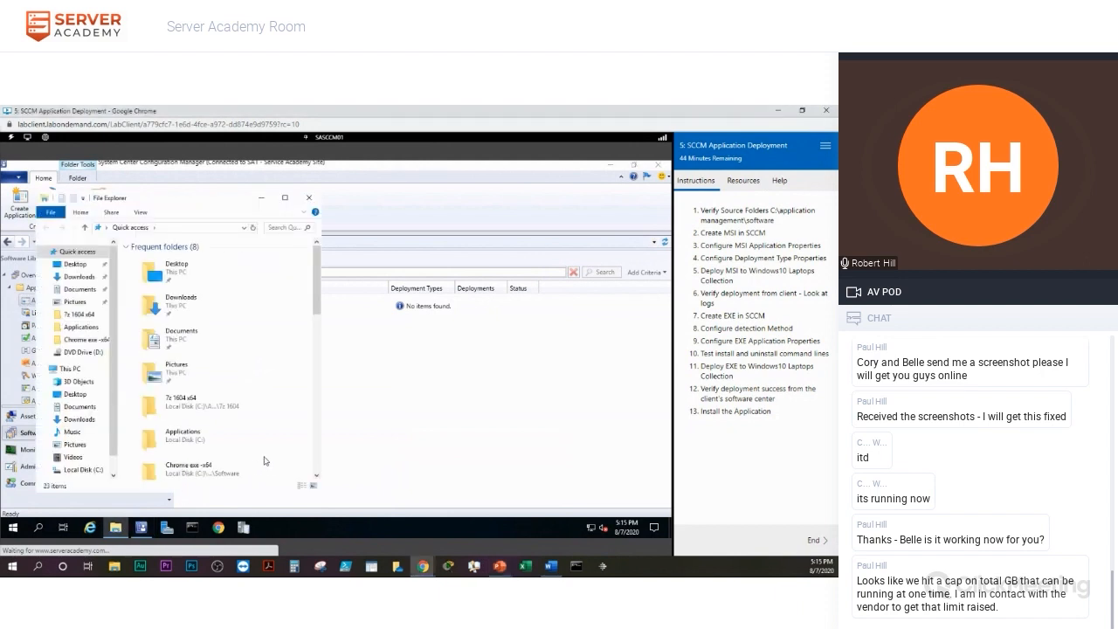
{"action": "scroll", "coordinate": [109, 324], "scroll_direction": "down", "scroll_amount": 1}
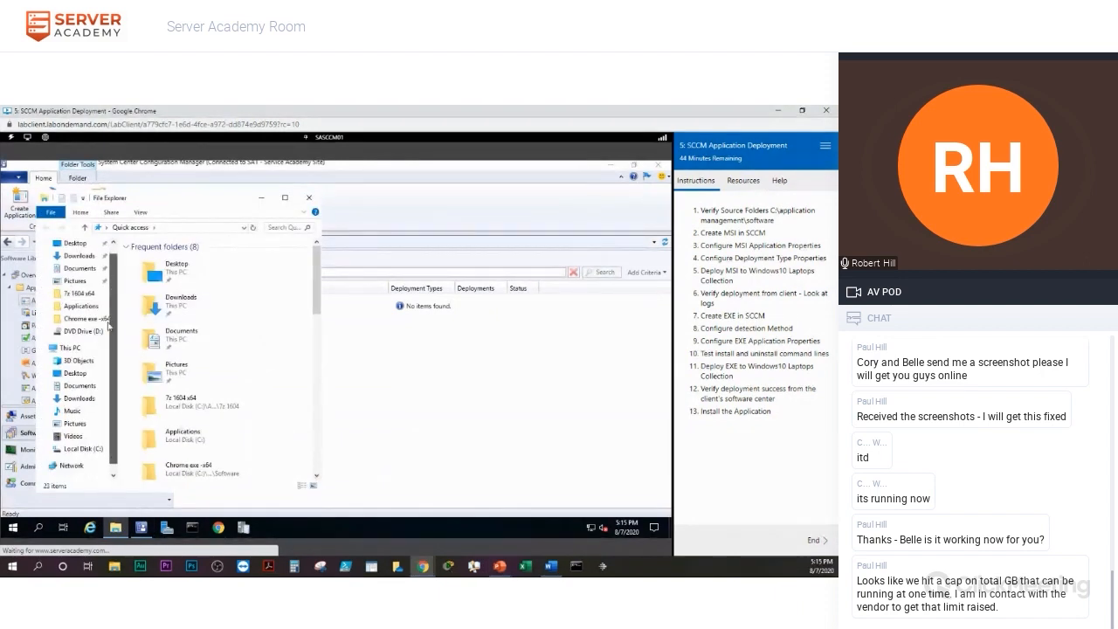
{"action": "left_click", "coordinate": [80, 449]}
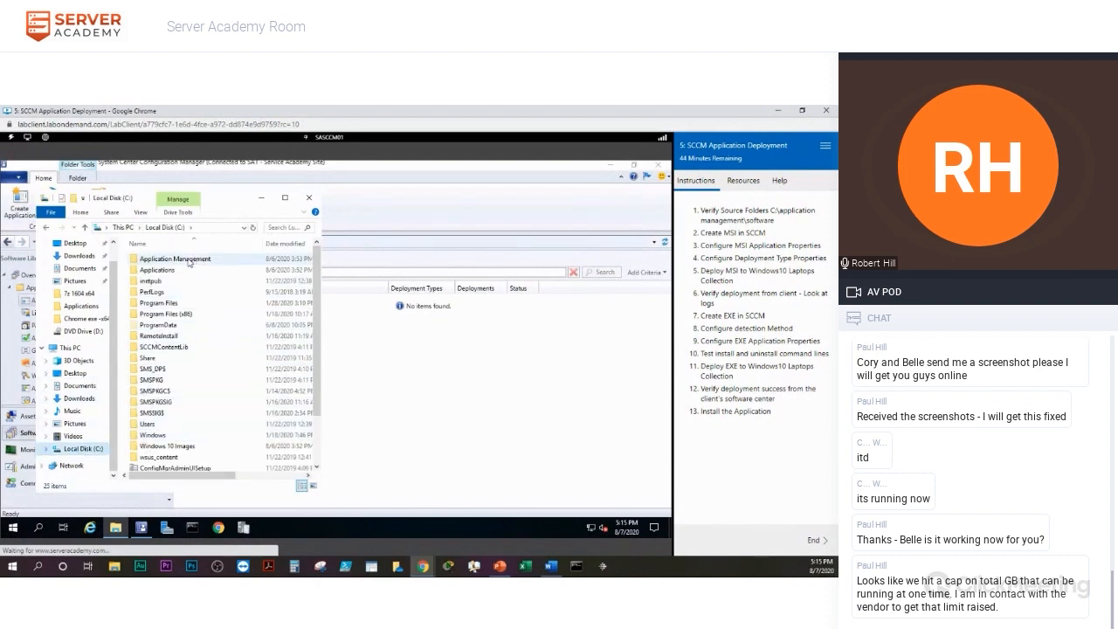
{"action": "double_click", "coordinate": [185, 260]}
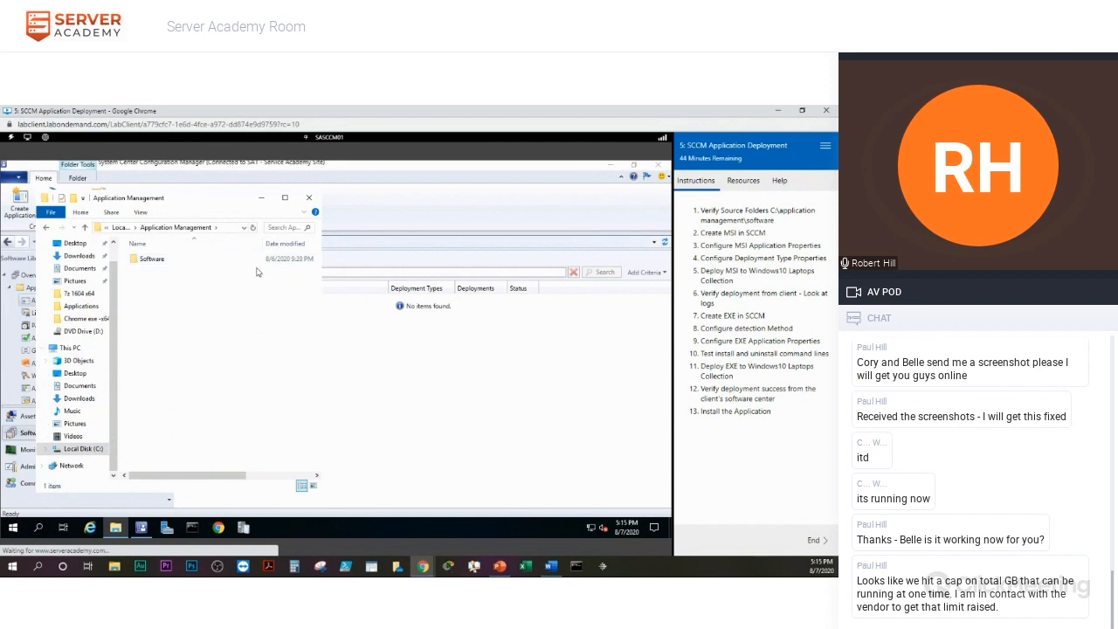
{"action": "double_click", "coordinate": [168, 259]}
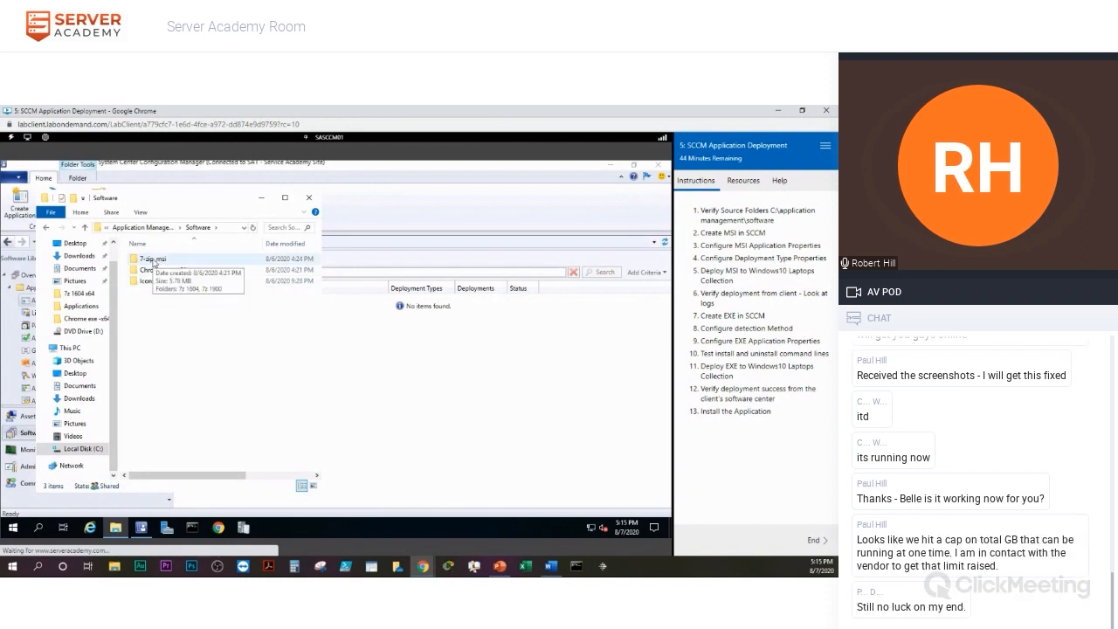
- Inspect the 7z 1604 and 7z 1900 folders inside 7-zip_msi and return to the Software folder
{"action": "double_click", "coordinate": [154, 261]}
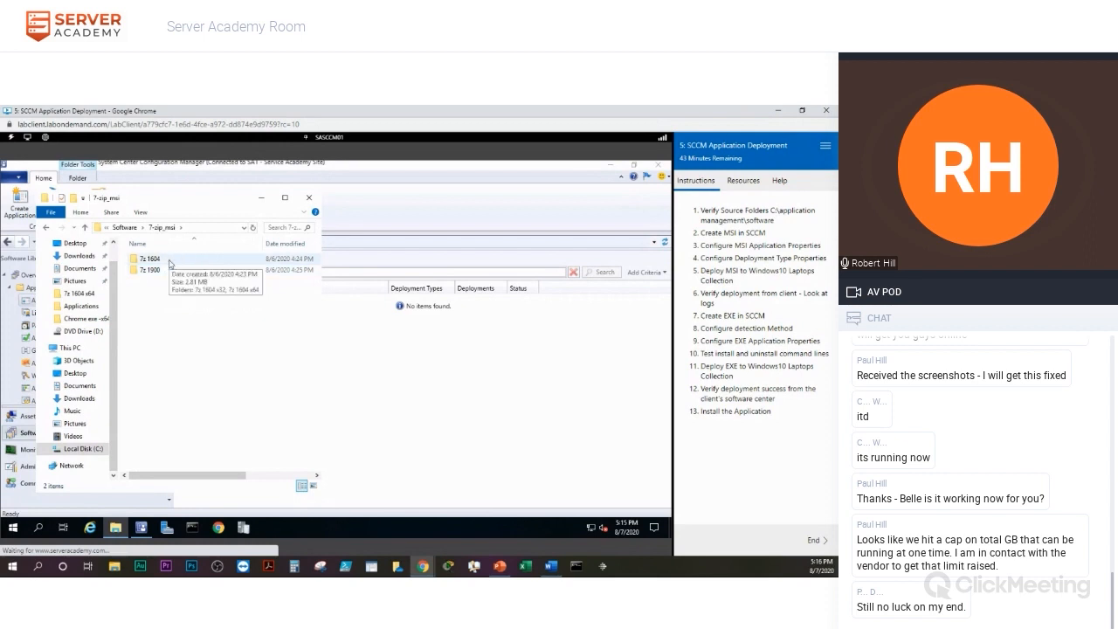
{"action": "double_click", "coordinate": [169, 264]}
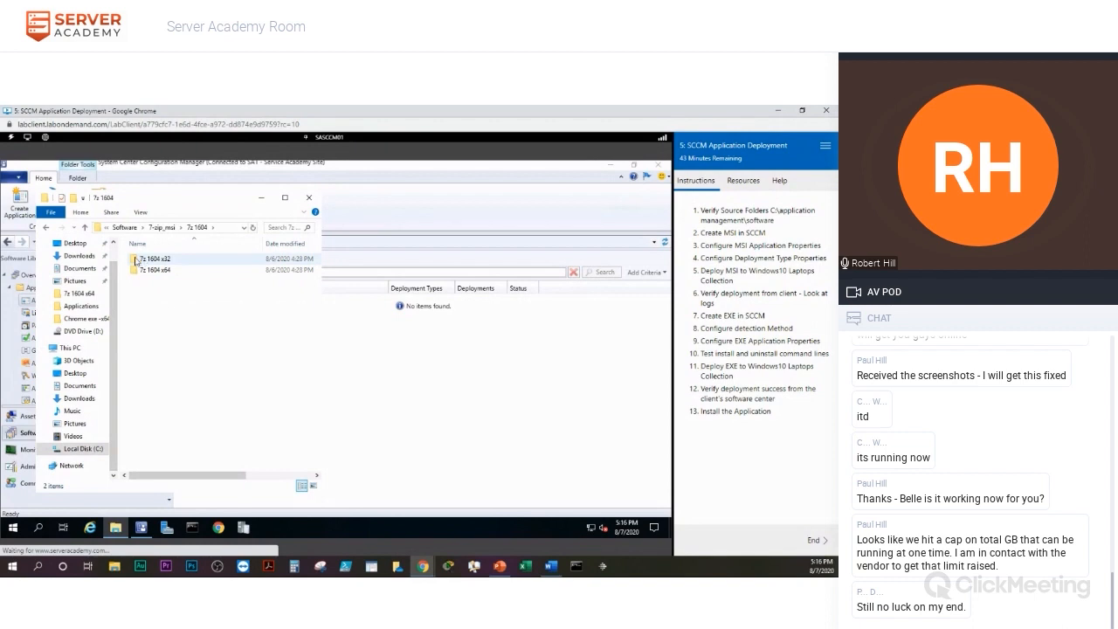
{"action": "left_click", "coordinate": [46, 228]}
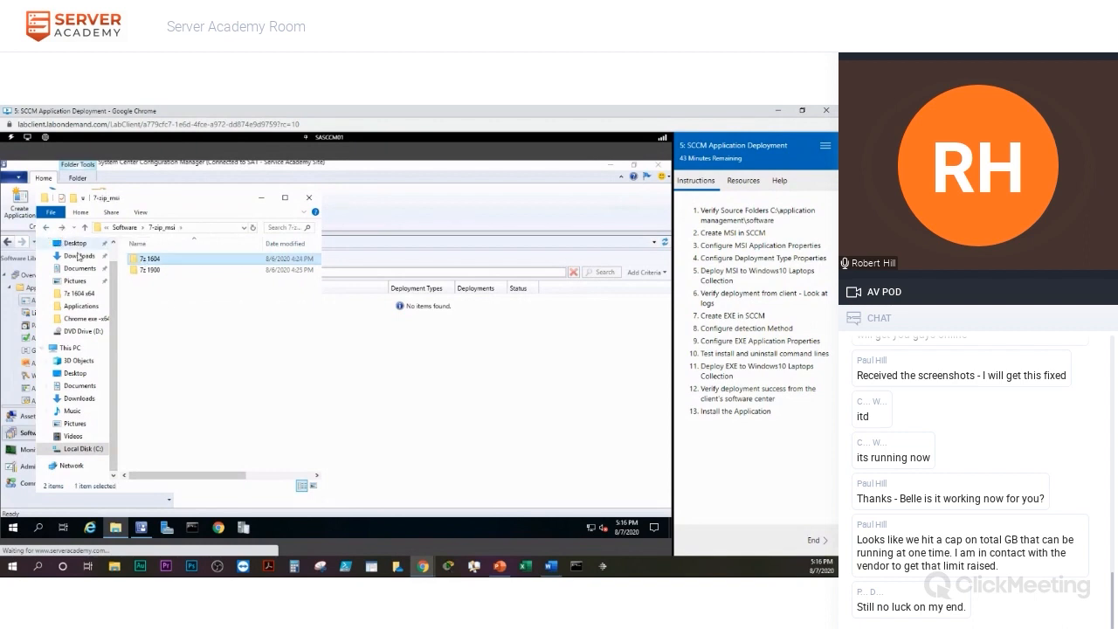
{"action": "double_click", "coordinate": [147, 273]}
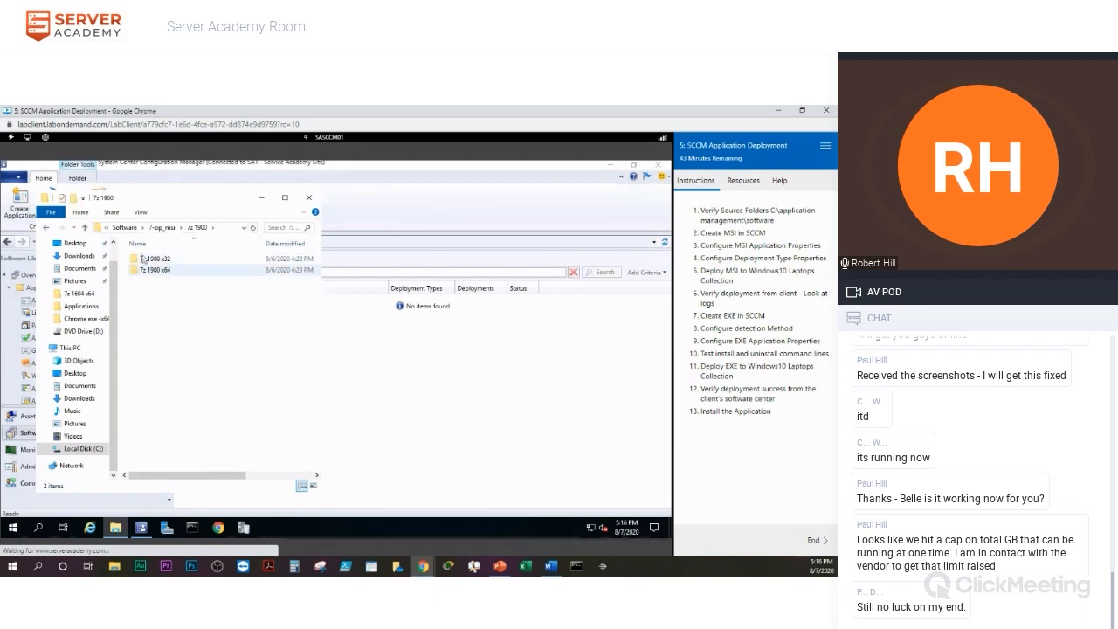
{"action": "left_click", "coordinate": [50, 230]}
{"action": "left_click", "coordinate": [50, 230]}
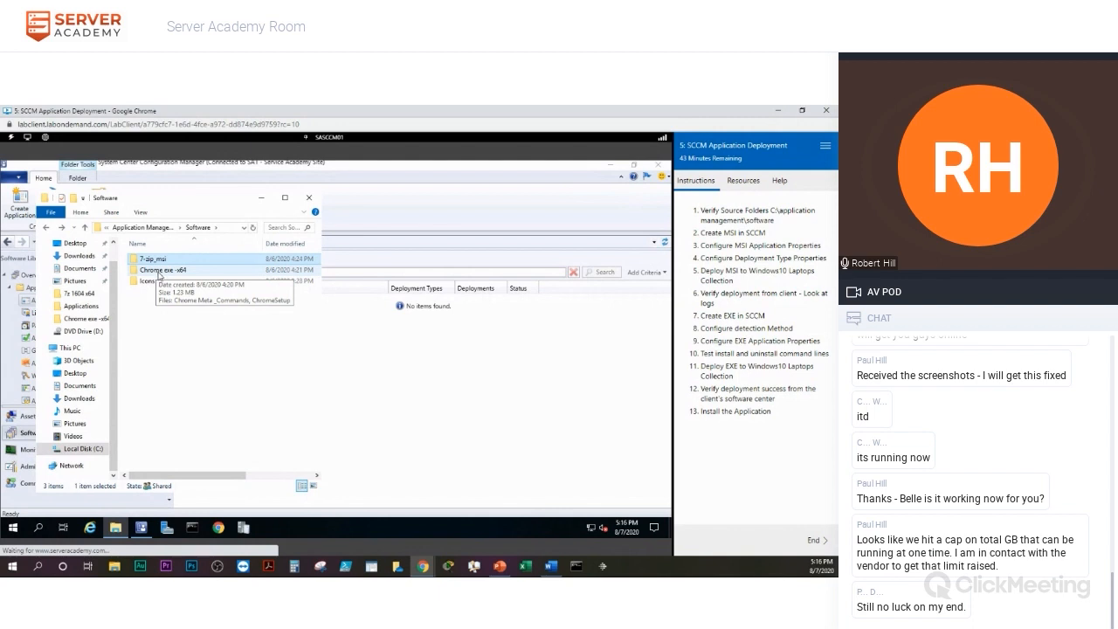
- Read the Chrome Meta _Commands file in the Chrome exe -x64 folder, close it and return to the Software folder
{"action": "left_click", "coordinate": [157, 274]}
{"action": "double_click", "coordinate": [155, 274]}
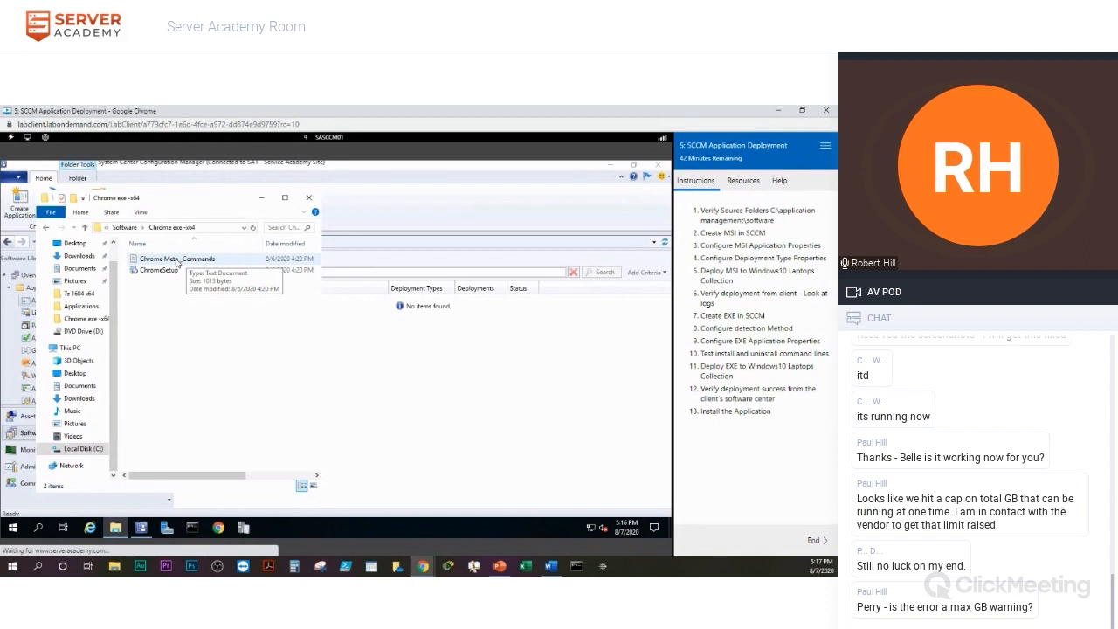
{"action": "double_click", "coordinate": [177, 259]}
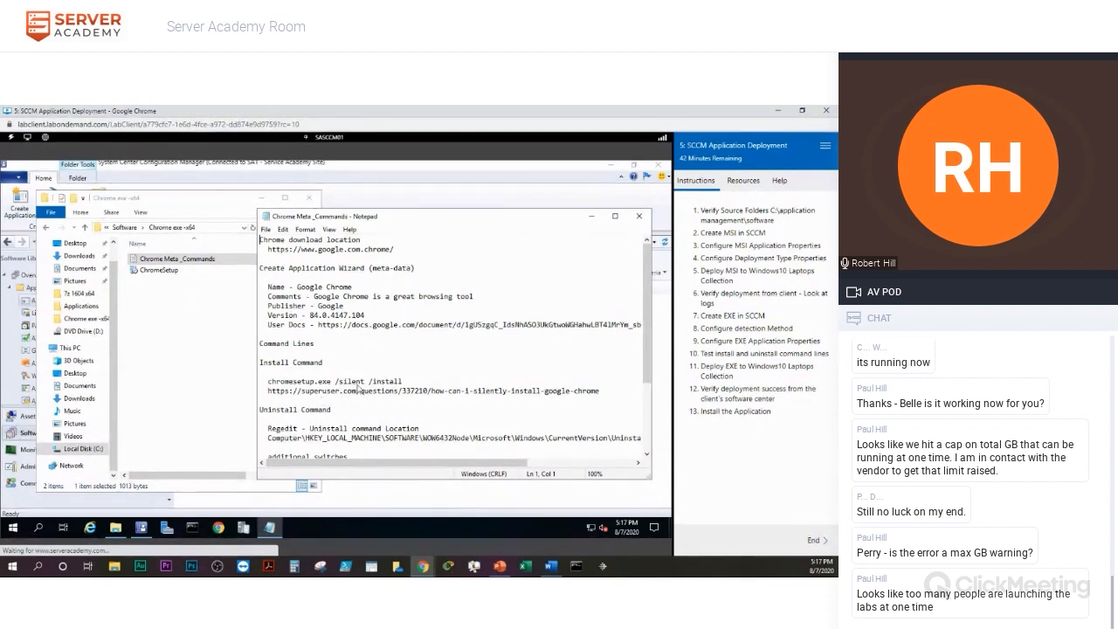
{"action": "left_click", "coordinate": [640, 218]}
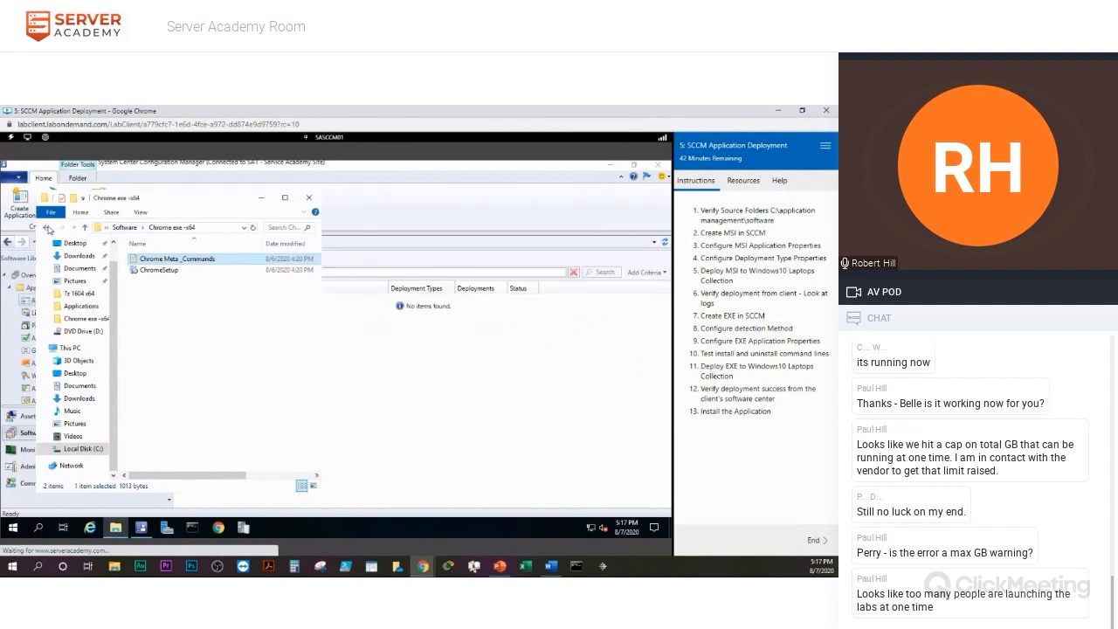
{"action": "left_click", "coordinate": [48, 227]}
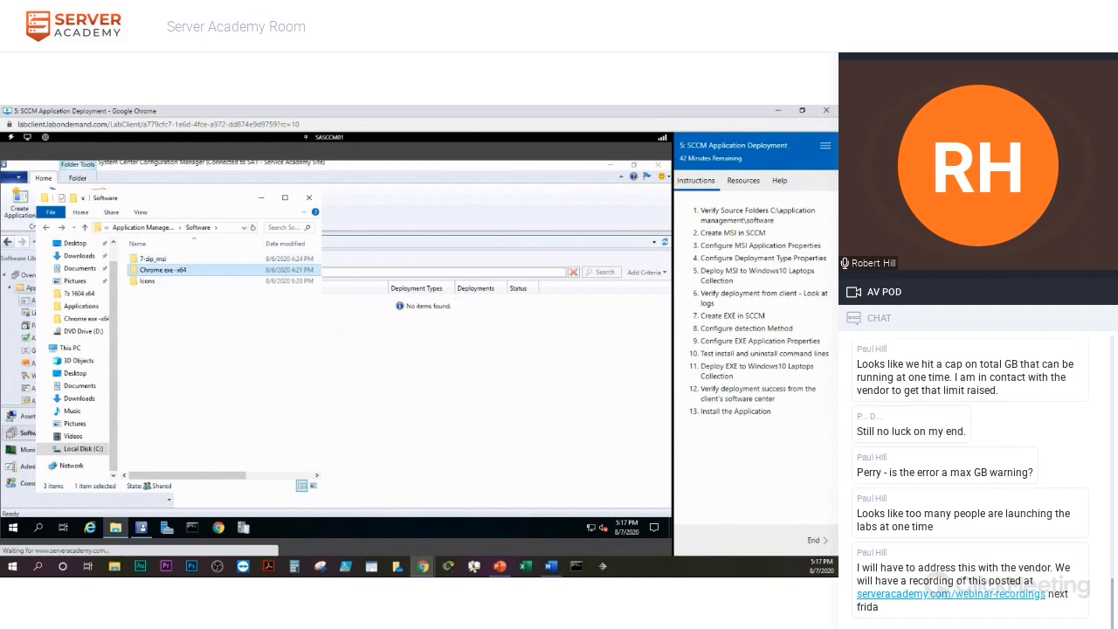
- Close File Explorer and start the Create Application Wizard for Applications
{"action": "key", "text": "alt+Tab"}
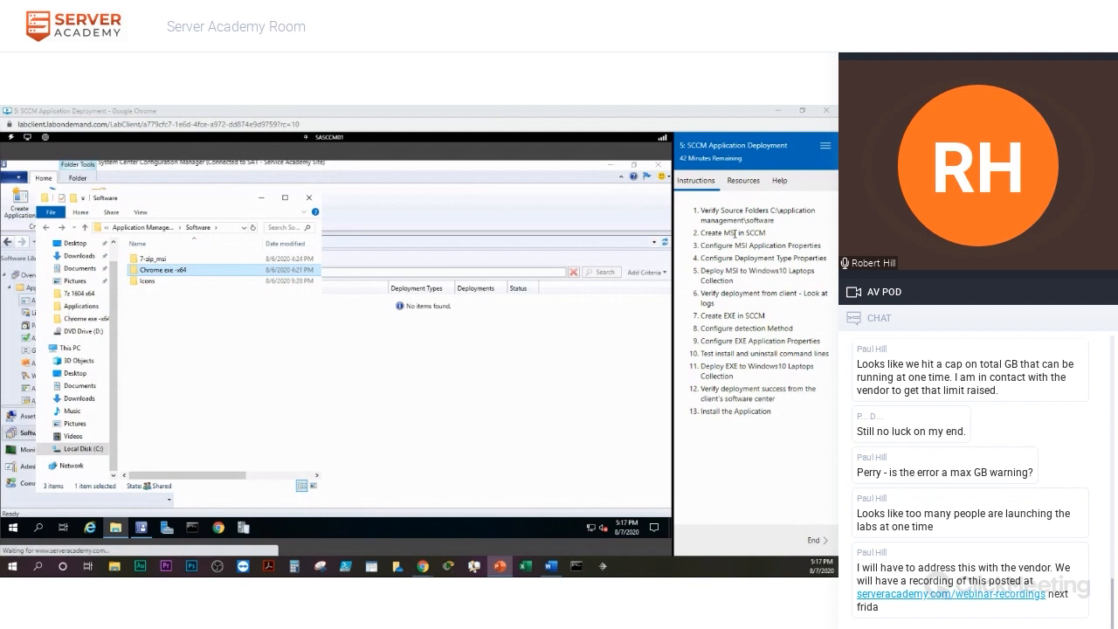
{"action": "left_click", "coordinate": [308, 197]}
{"action": "left_click", "coordinate": [308, 197]}
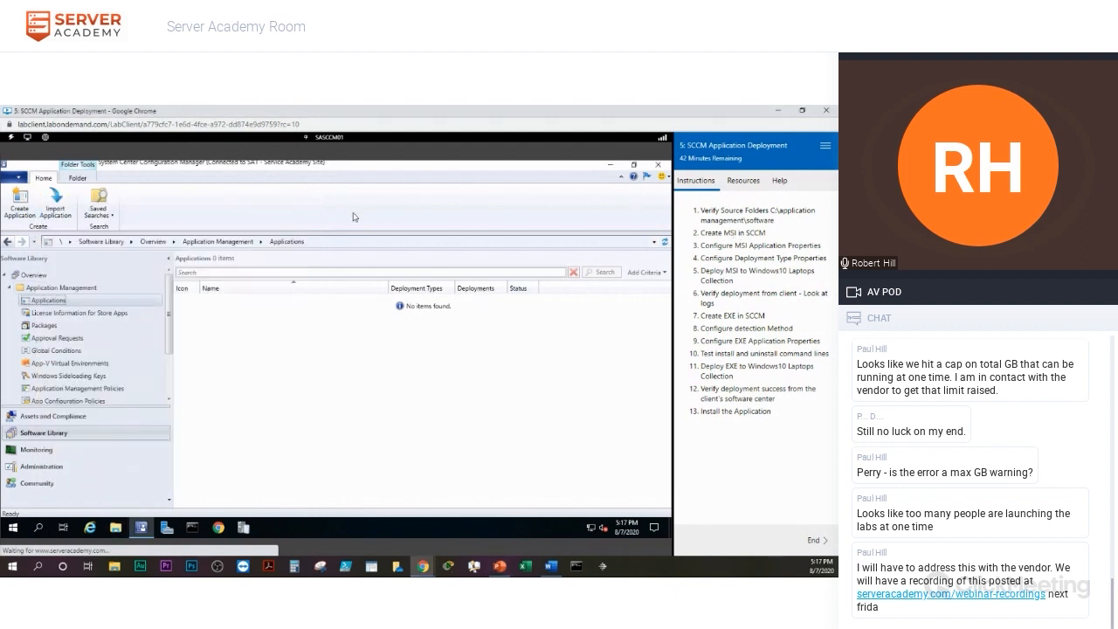
{"action": "right_click", "coordinate": [56, 304]}
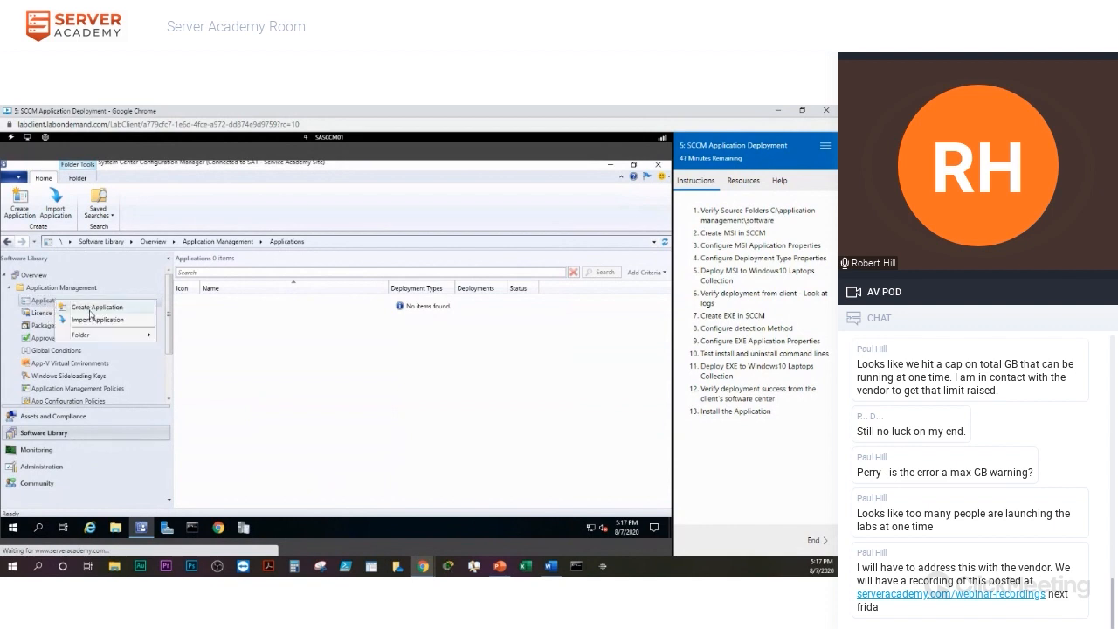
{"action": "left_click", "coordinate": [90, 311]}
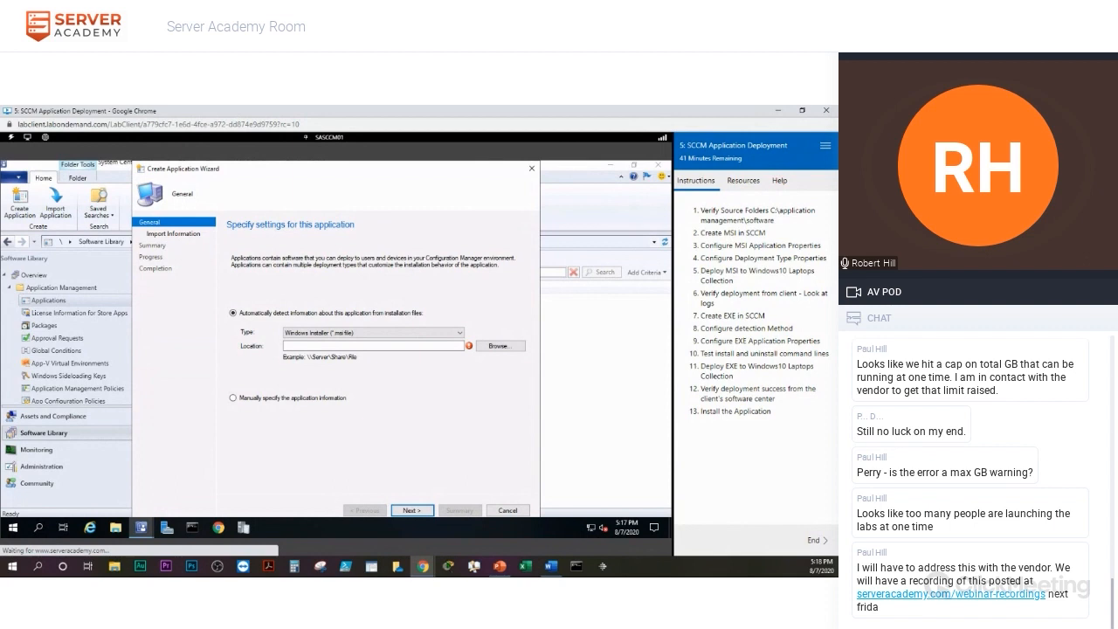
- Try to use the local 7z1604-x64 installer from C:\Application Management\Software\7-zip_msi\7z 1604\7z 1604 x64 as the application's location
{"action": "key", "text": "alt+Tab"}
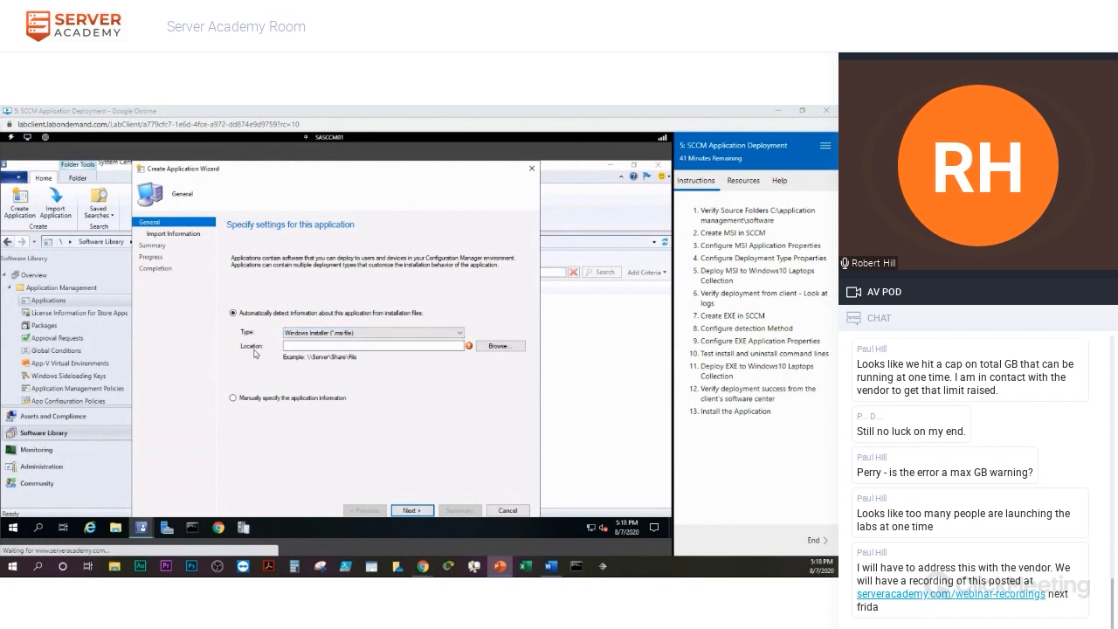
{"action": "left_click", "coordinate": [498, 348]}
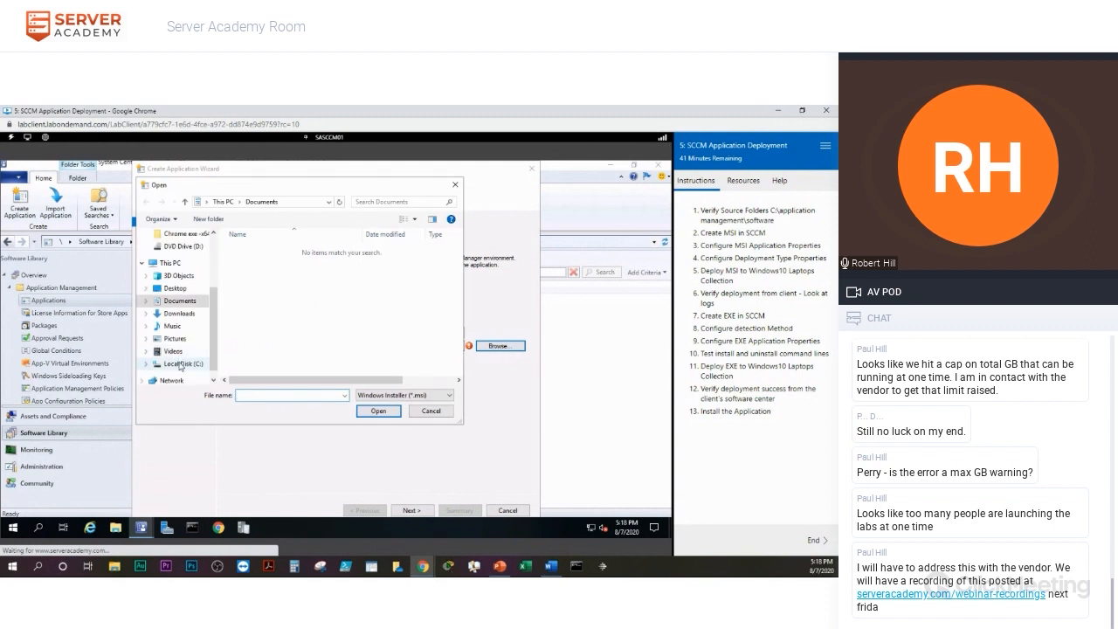
{"action": "left_click", "coordinate": [181, 365]}
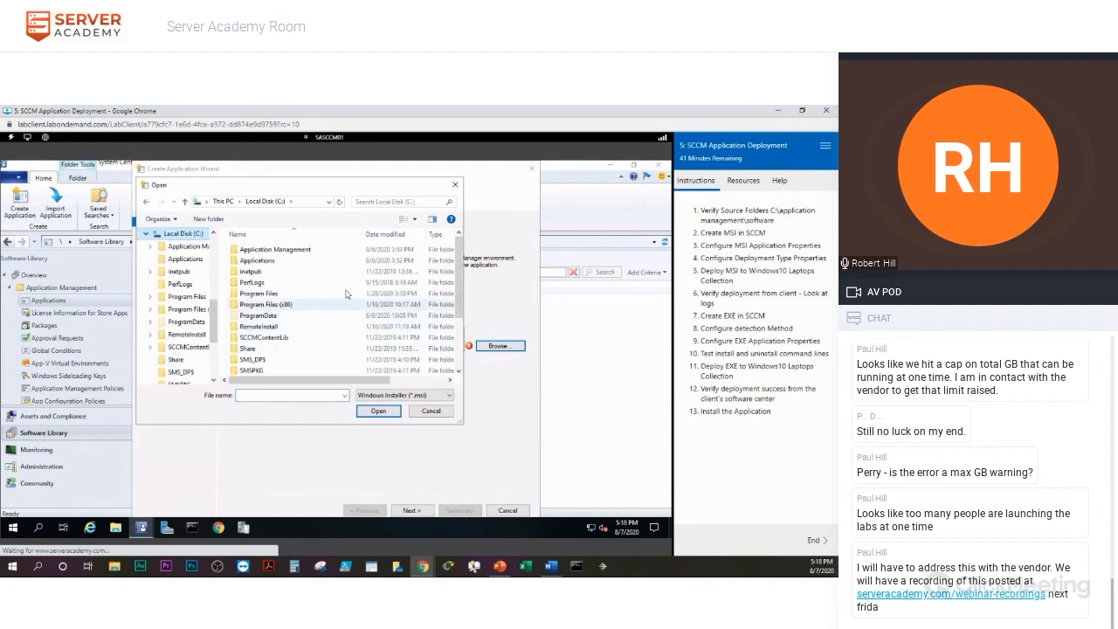
{"action": "left_click", "coordinate": [268, 251]}
{"action": "double_click", "coordinate": [268, 251]}
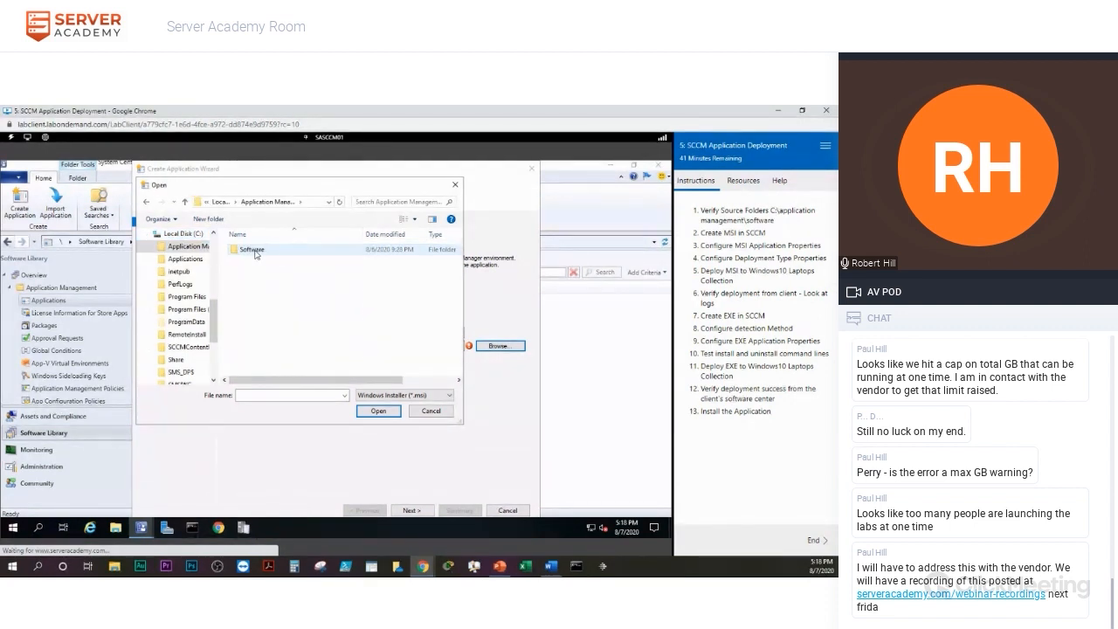
{"action": "left_click", "coordinate": [256, 251]}
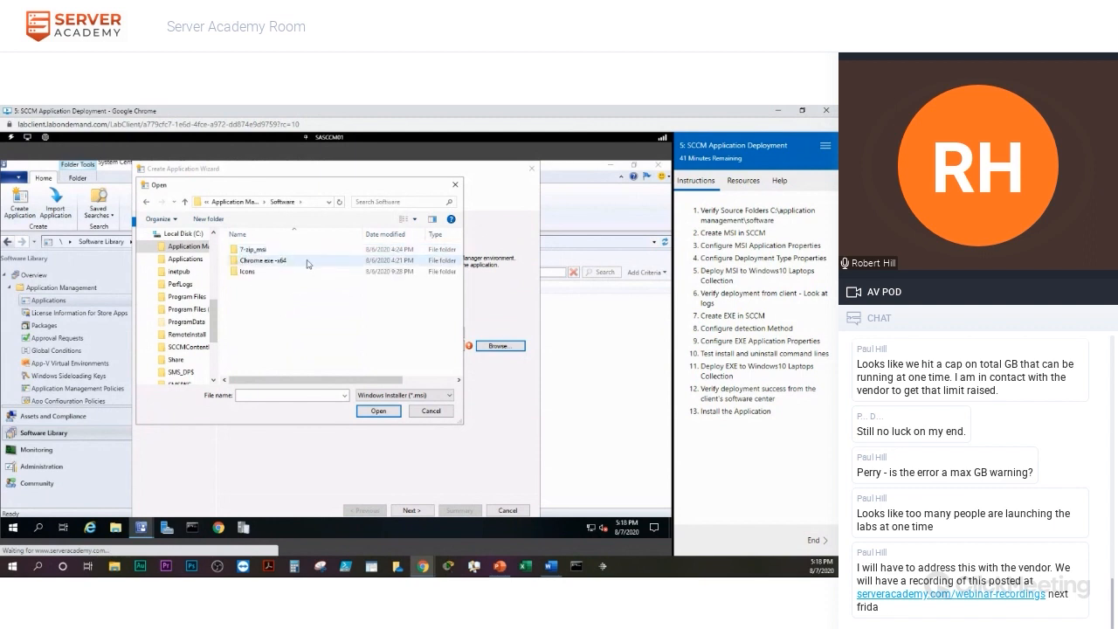
{"action": "double_click", "coordinate": [254, 250]}
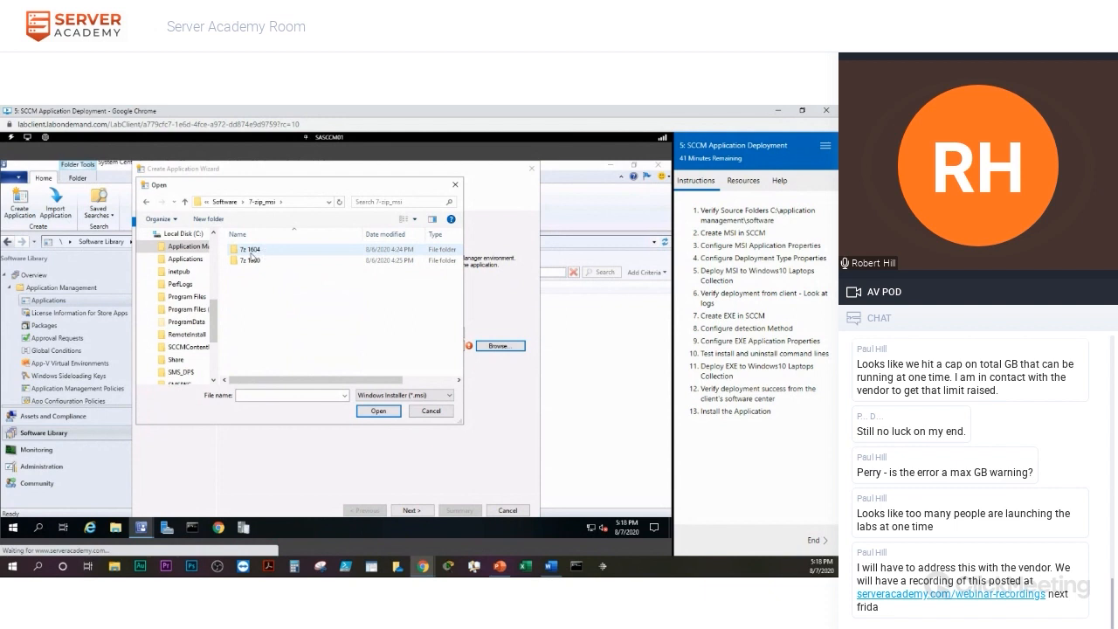
{"action": "left_click", "coordinate": [254, 254]}
{"action": "double_click", "coordinate": [252, 253]}
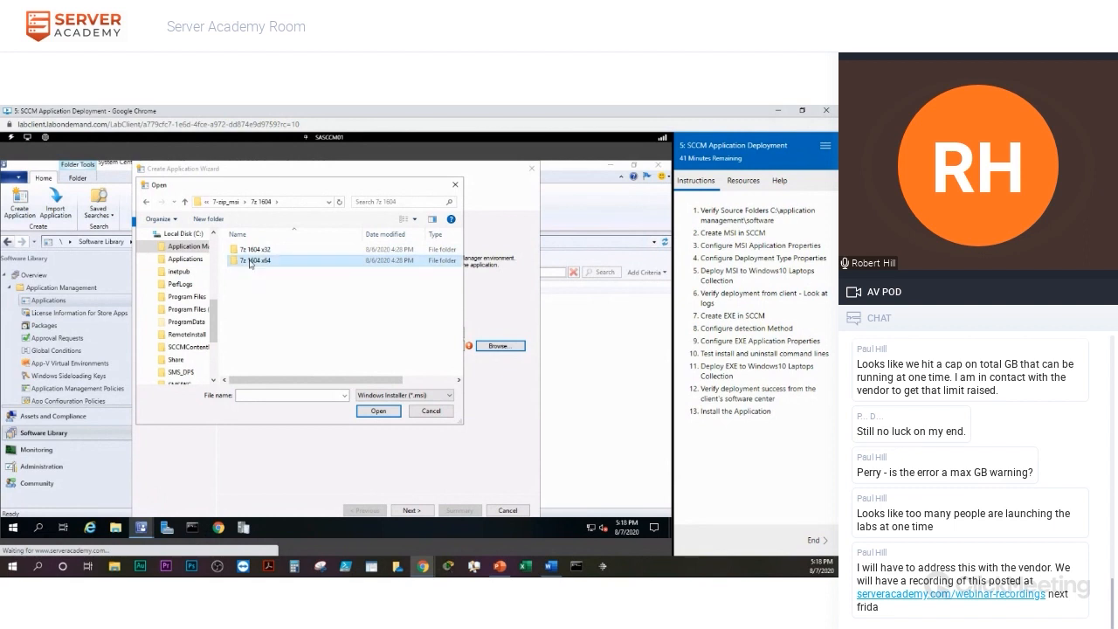
{"action": "double_click", "coordinate": [251, 260]}
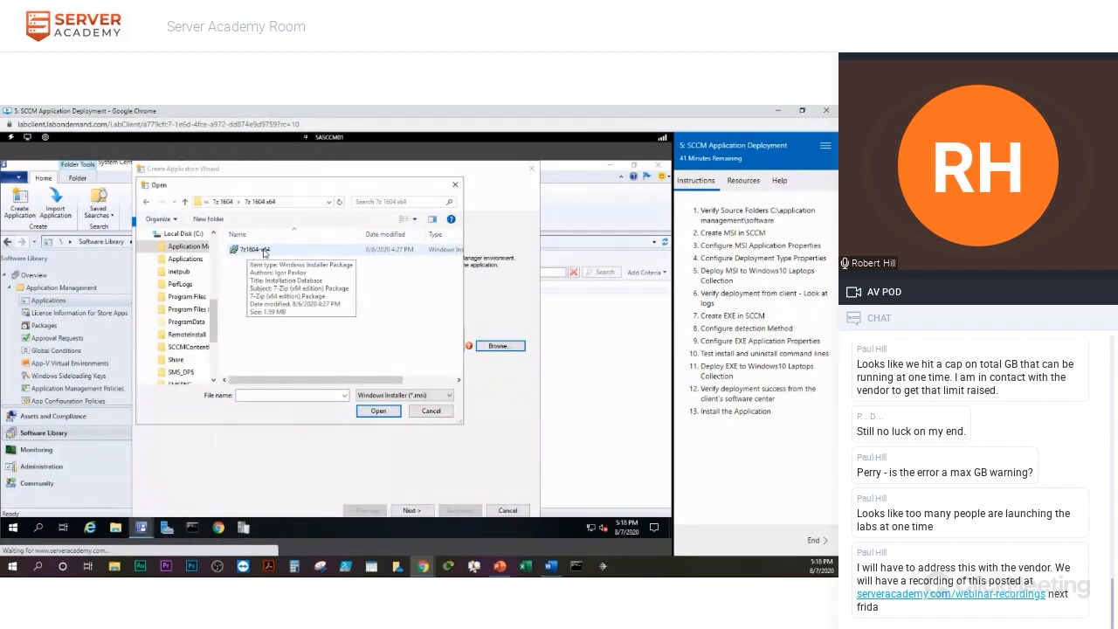
{"action": "double_click", "coordinate": [259, 250]}
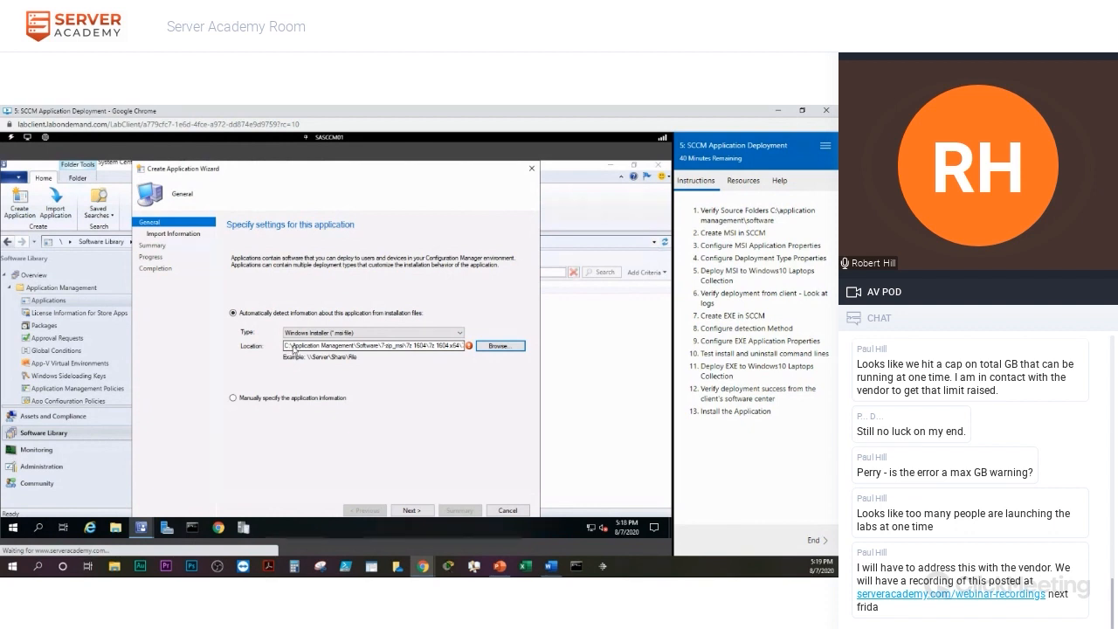
- Browse for the installer location again and go to the network path \\SASCCM01
{"action": "left_click", "coordinate": [498, 348]}
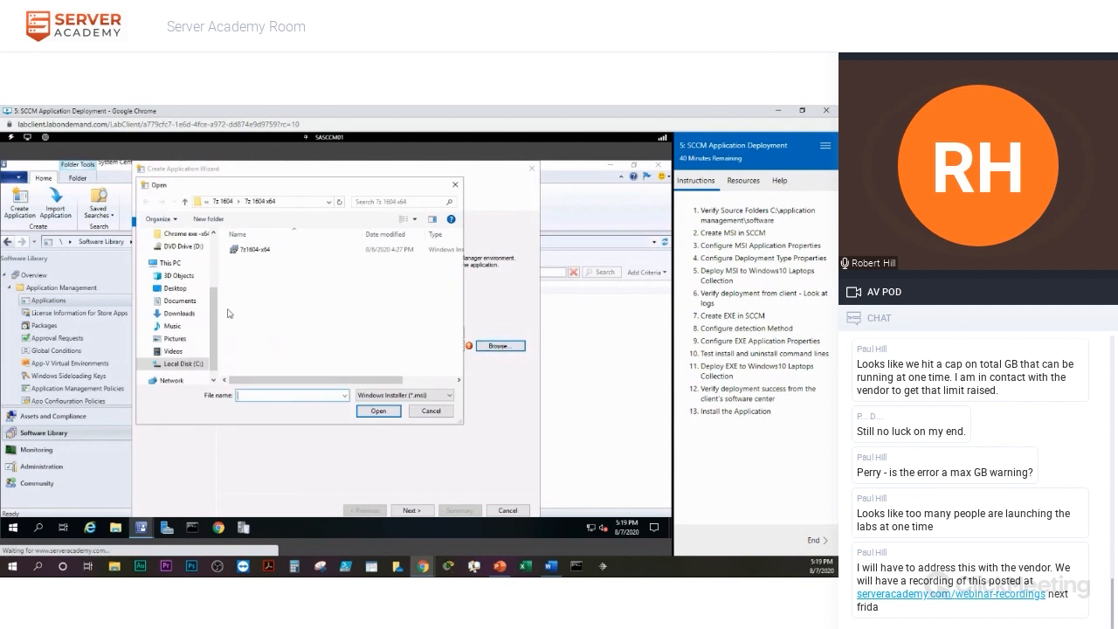
{"action": "left_click", "coordinate": [179, 381]}
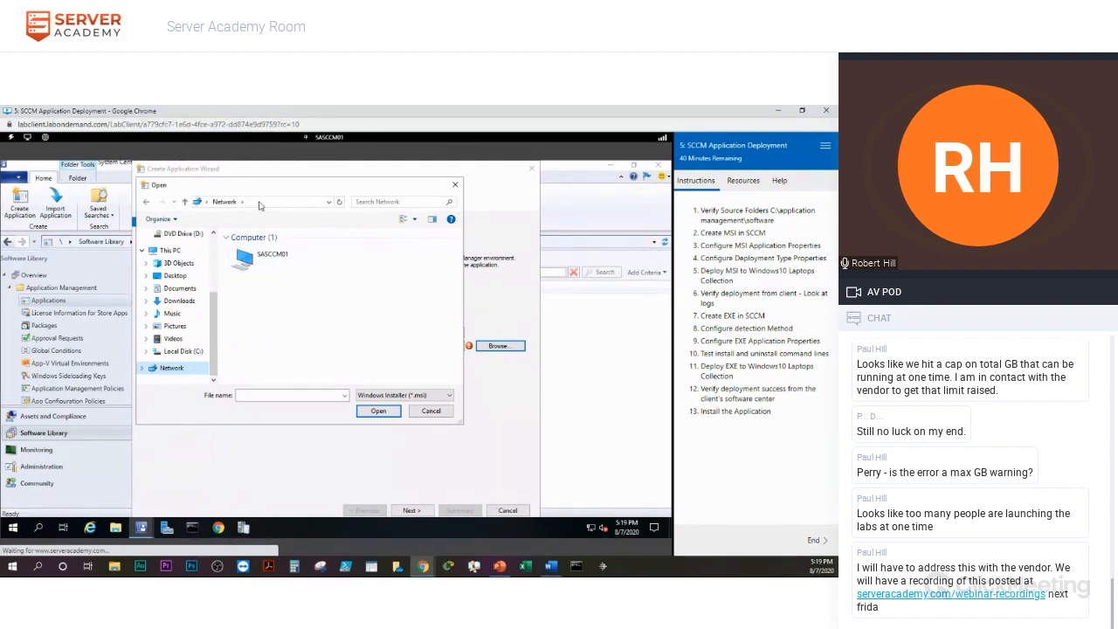
{"action": "left_click", "coordinate": [258, 205]}
{"action": "left_click", "coordinate": [256, 207]}
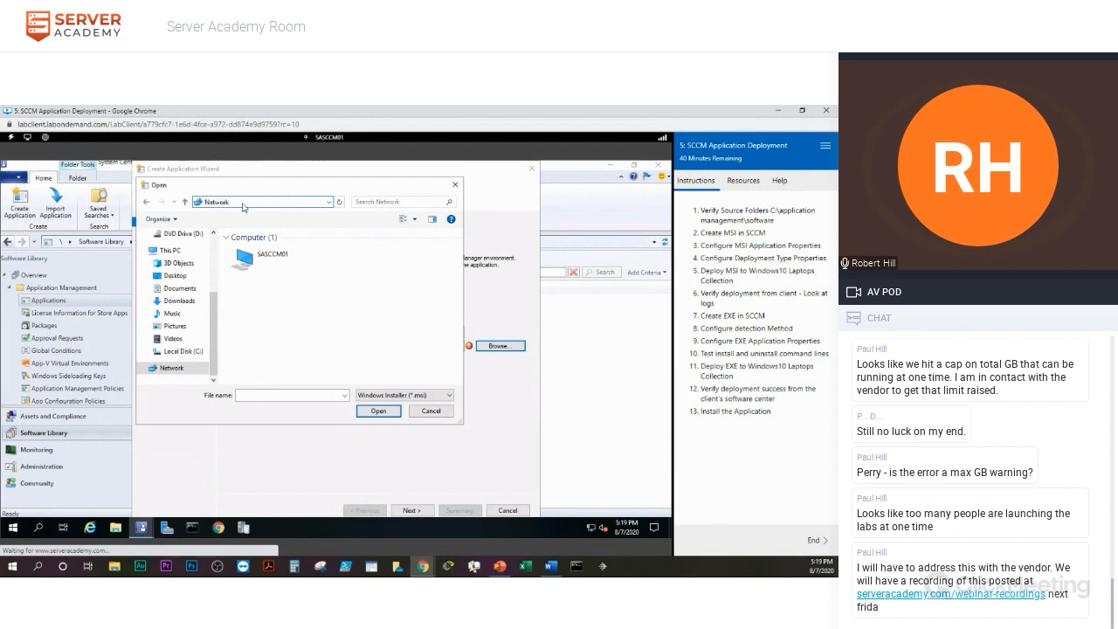
{"action": "left_click_drag", "start_coordinate": [238, 203], "coordinate": [153, 221]}
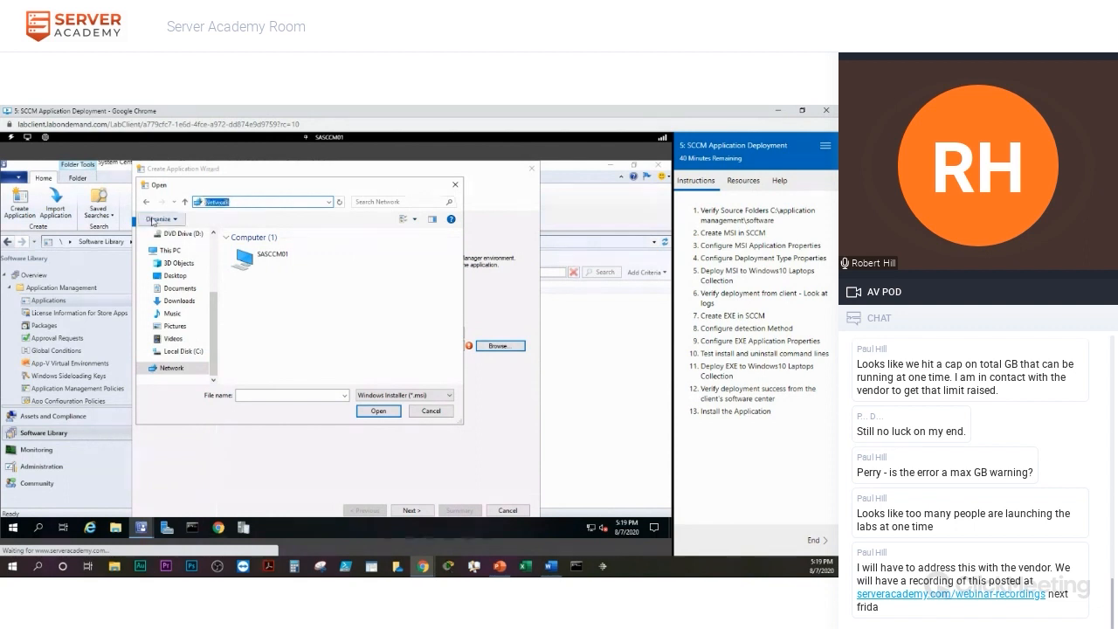
{"action": "key", "text": "BackSpace"}
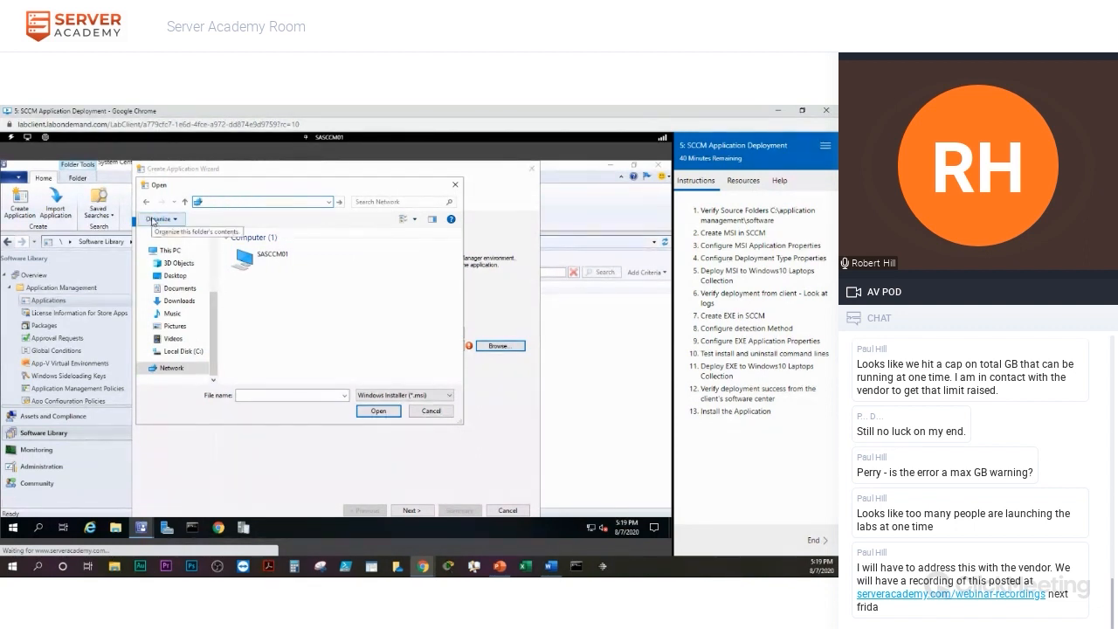
{"action": "type", "text": "\\"}
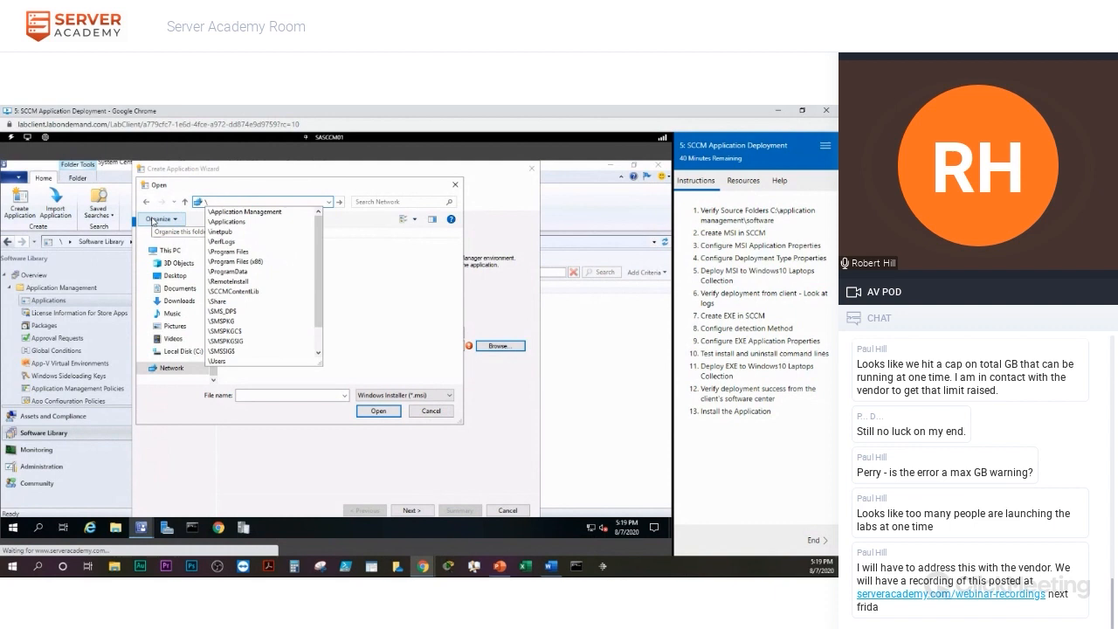
{"action": "type", "text": "\\SAS"}
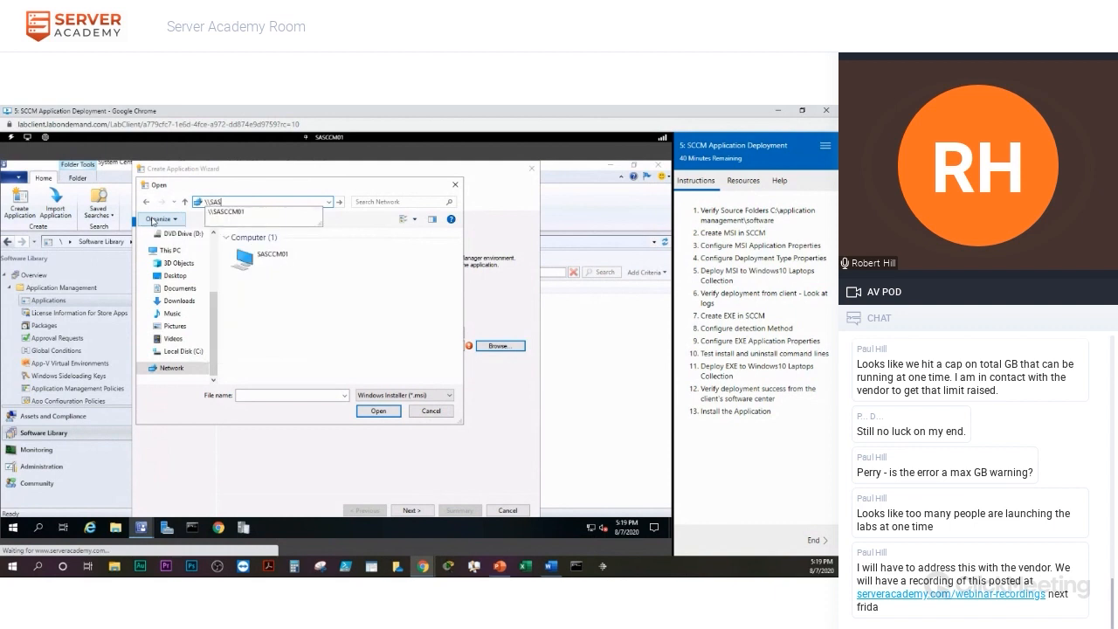
{"action": "type", "text": "CCM01"}
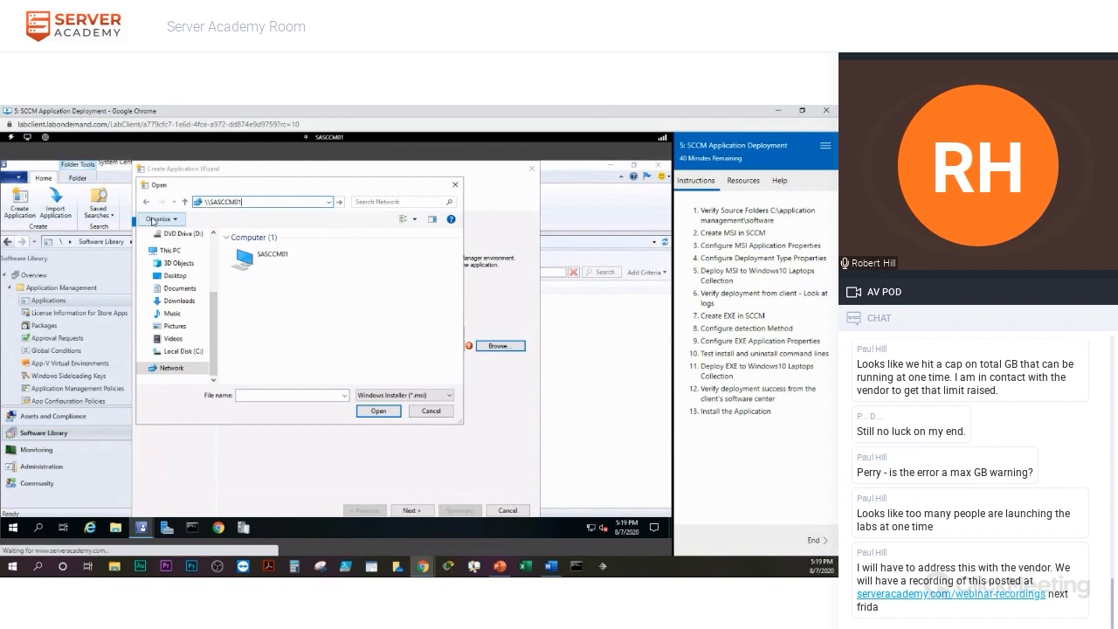
{"action": "key", "text": "Return"}
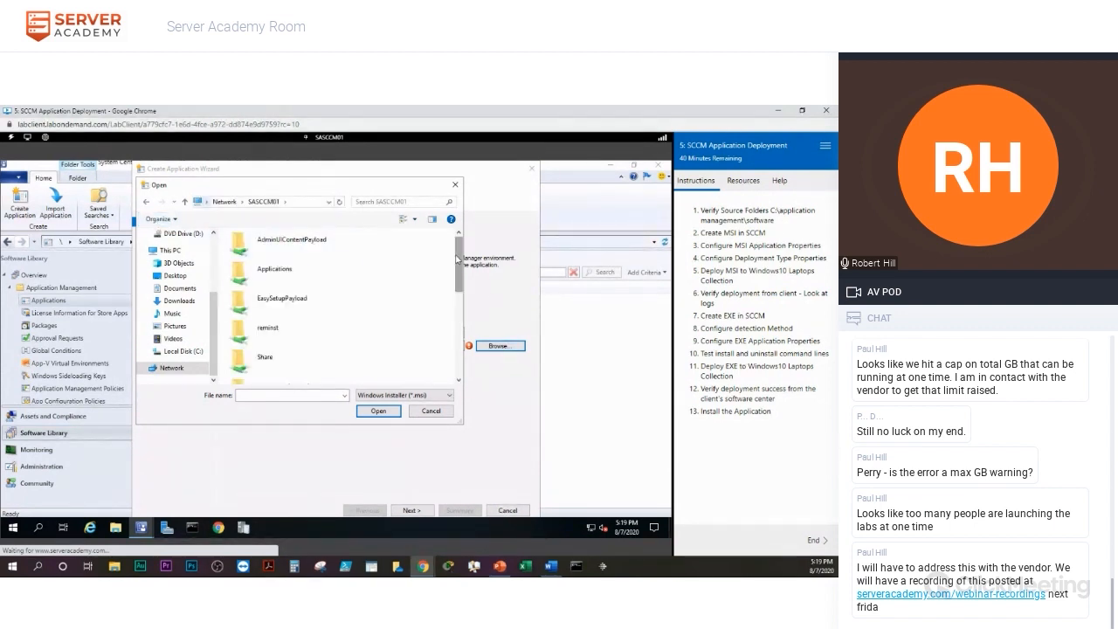
- Check the Software share's advanced sharing permissions for Everyone and close its properties without changes
{"action": "scroll", "coordinate": [276, 322], "scroll_direction": "down", "scroll_amount": 10}
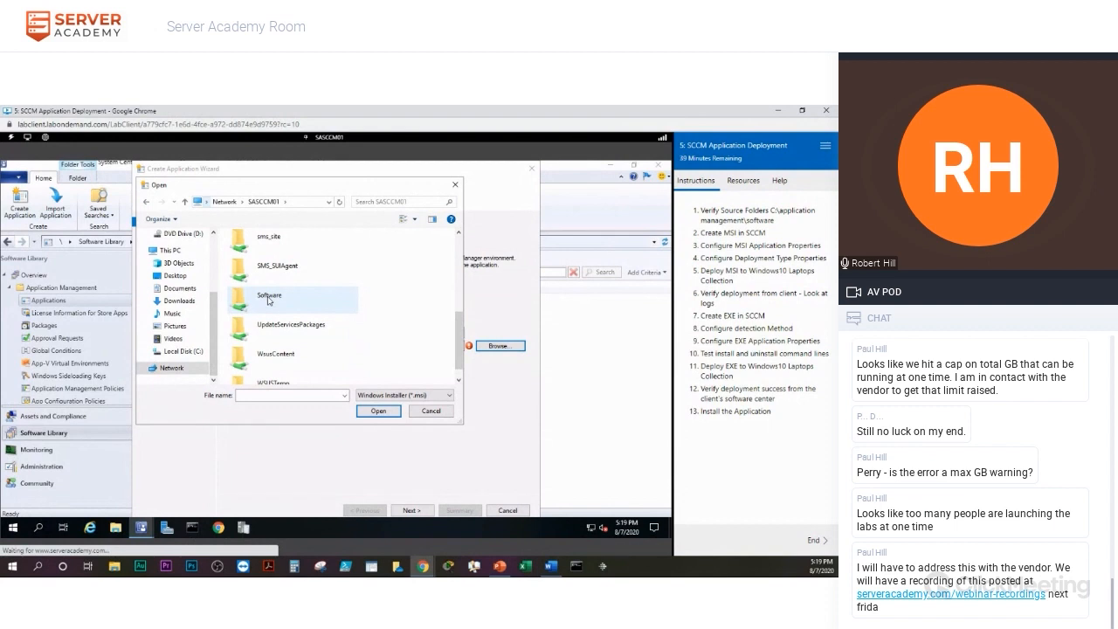
{"action": "right_click", "coordinate": [268, 298]}
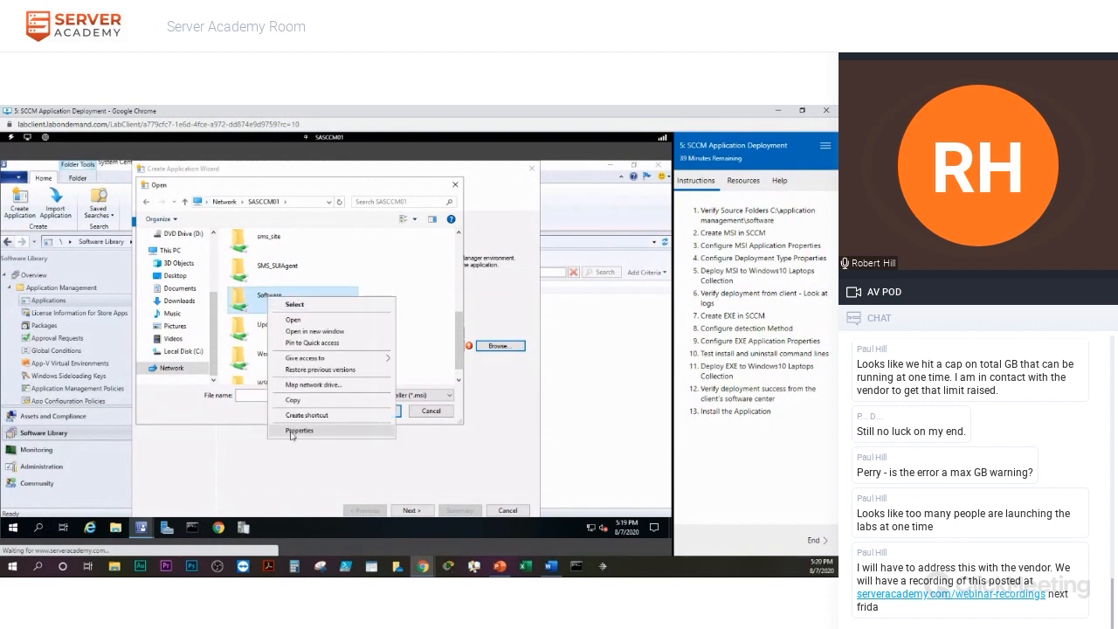
{"action": "left_click", "coordinate": [291, 431]}
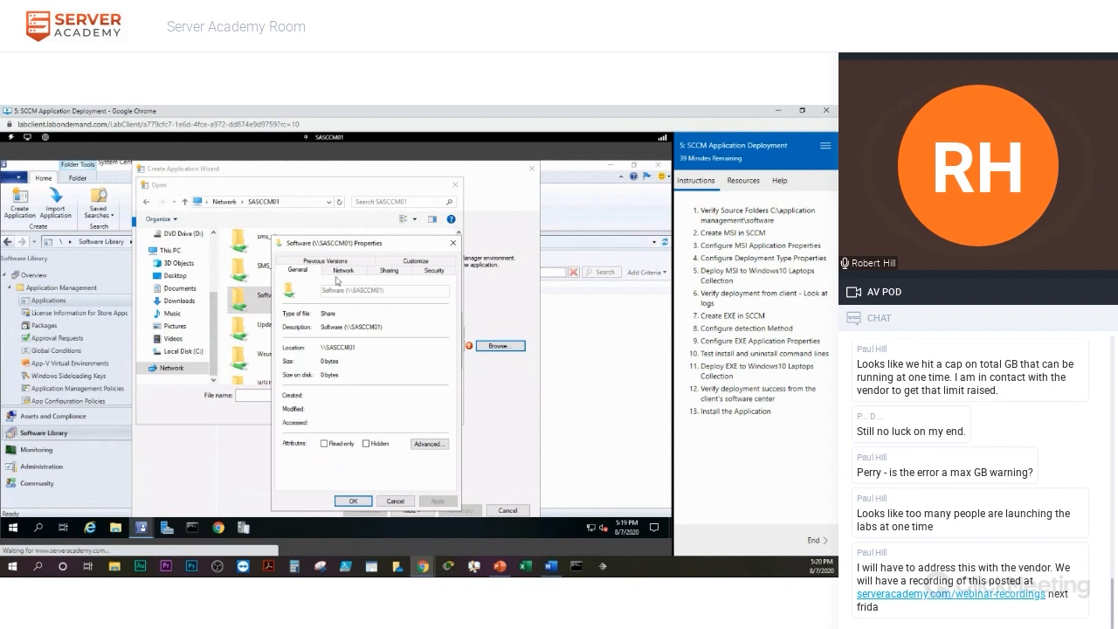
{"action": "left_click", "coordinate": [377, 274]}
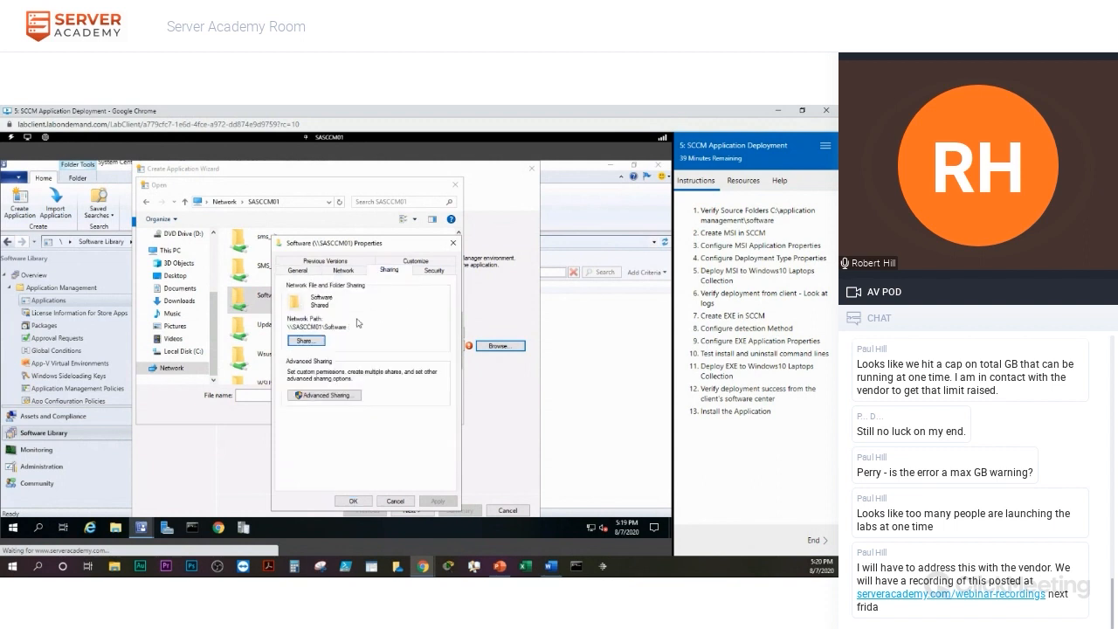
{"action": "left_click", "coordinate": [334, 398]}
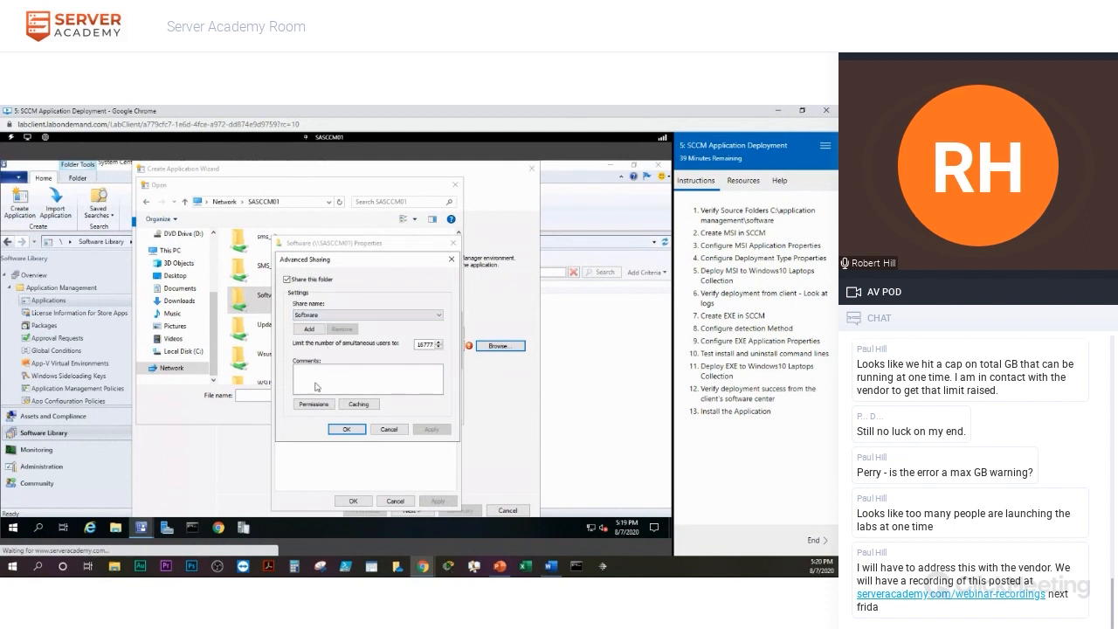
{"action": "left_click", "coordinate": [314, 404]}
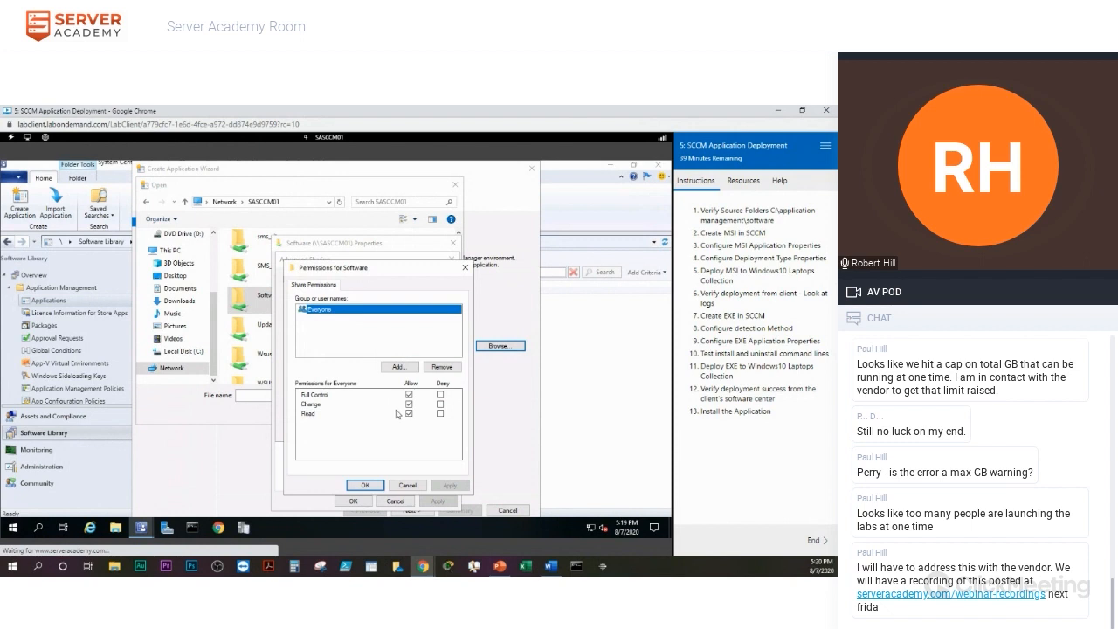
{"action": "left_click", "coordinate": [395, 485]}
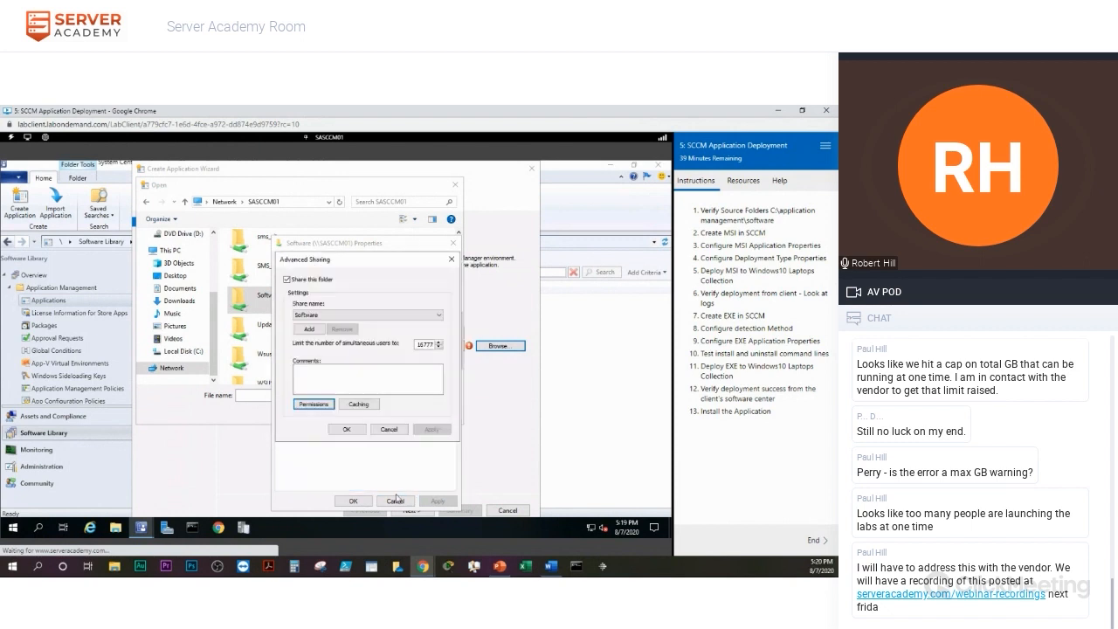
{"action": "left_click", "coordinate": [389, 432]}
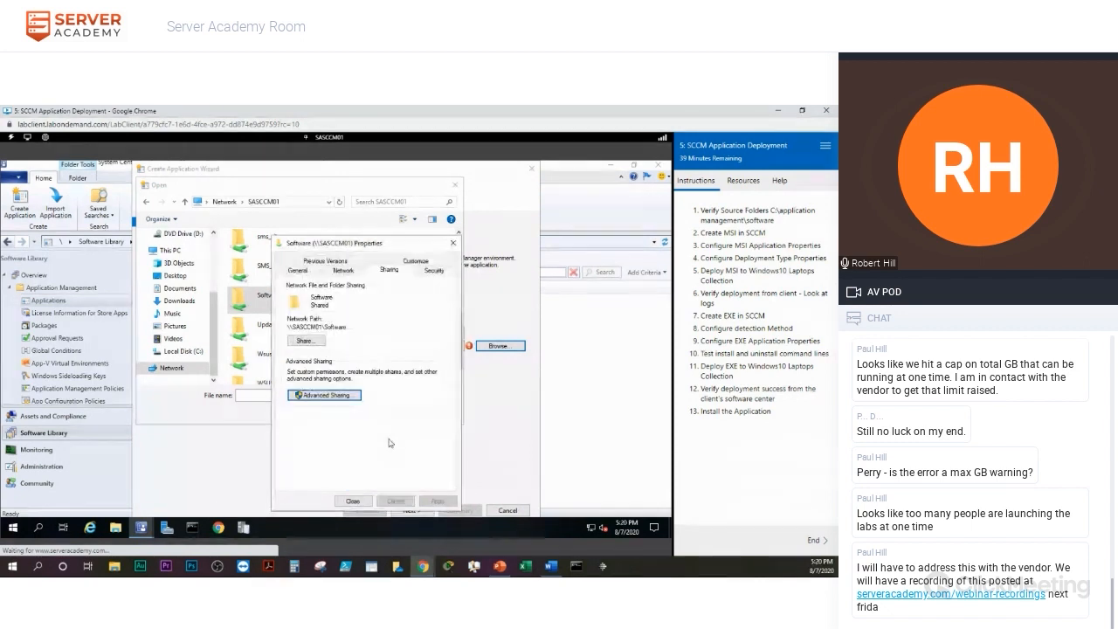
{"action": "left_click", "coordinate": [355, 501]}
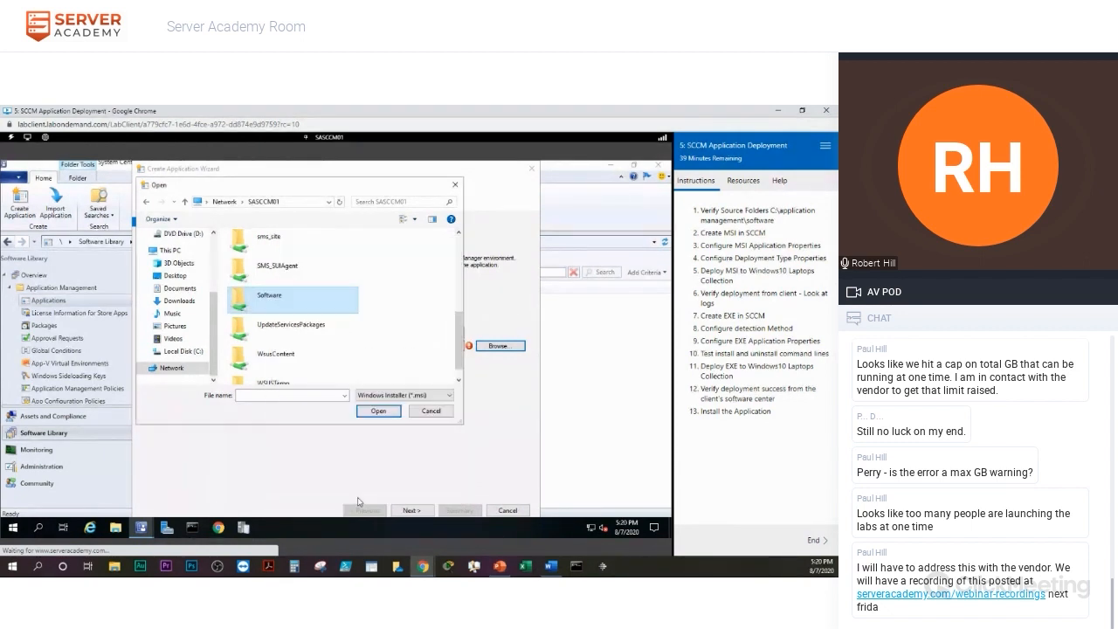
- Set the installer location to the 7z1604-x64 MSI in \\SASCCM01\Software\7-zip_msi\7z 1604\7z 1604 x64
{"action": "double_click", "coordinate": [271, 300]}
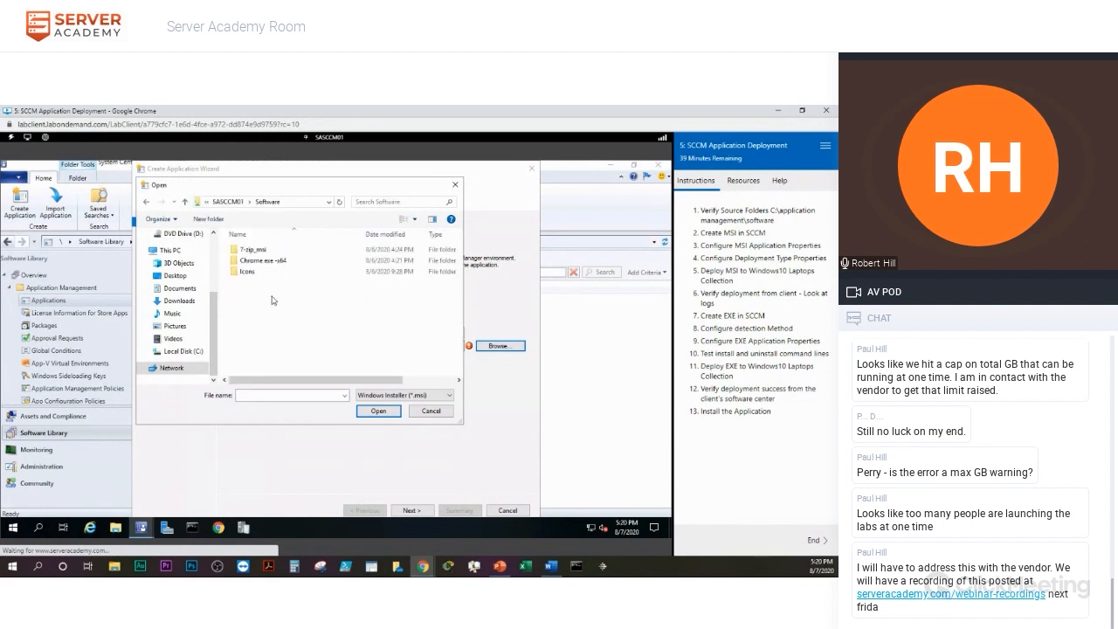
{"action": "double_click", "coordinate": [254, 250]}
{"action": "double_click", "coordinate": [258, 251]}
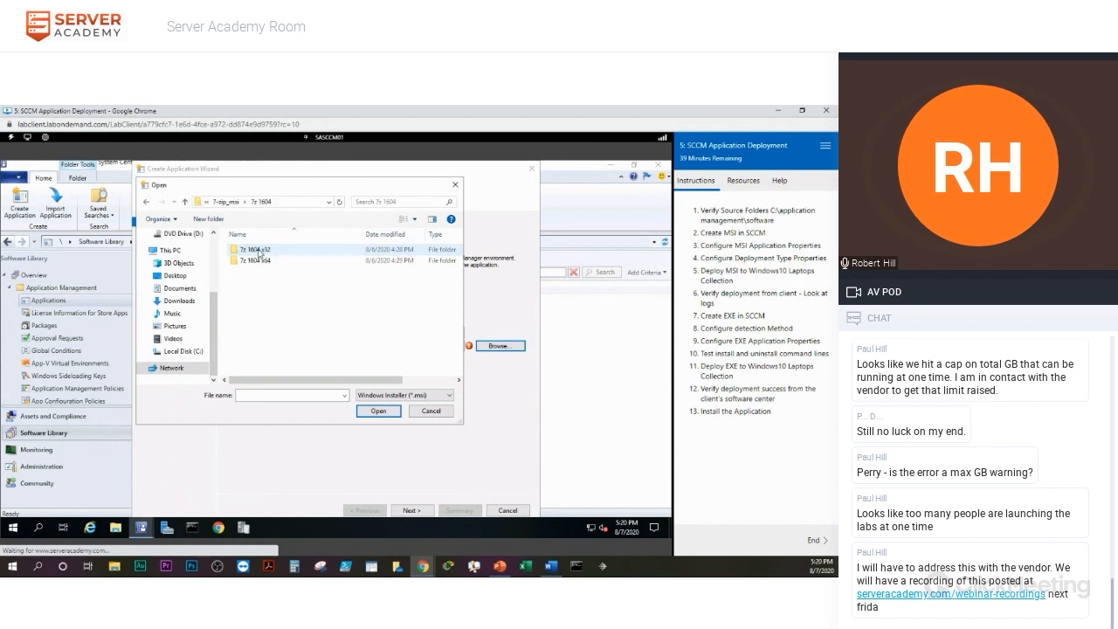
{"action": "double_click", "coordinate": [284, 263]}
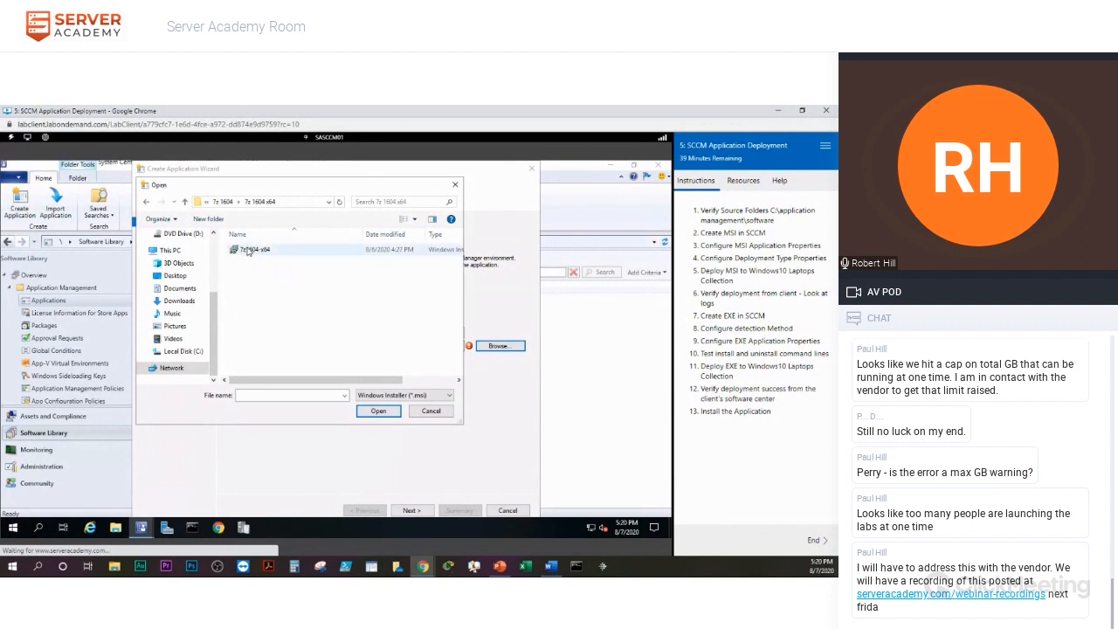
{"action": "double_click", "coordinate": [247, 251]}
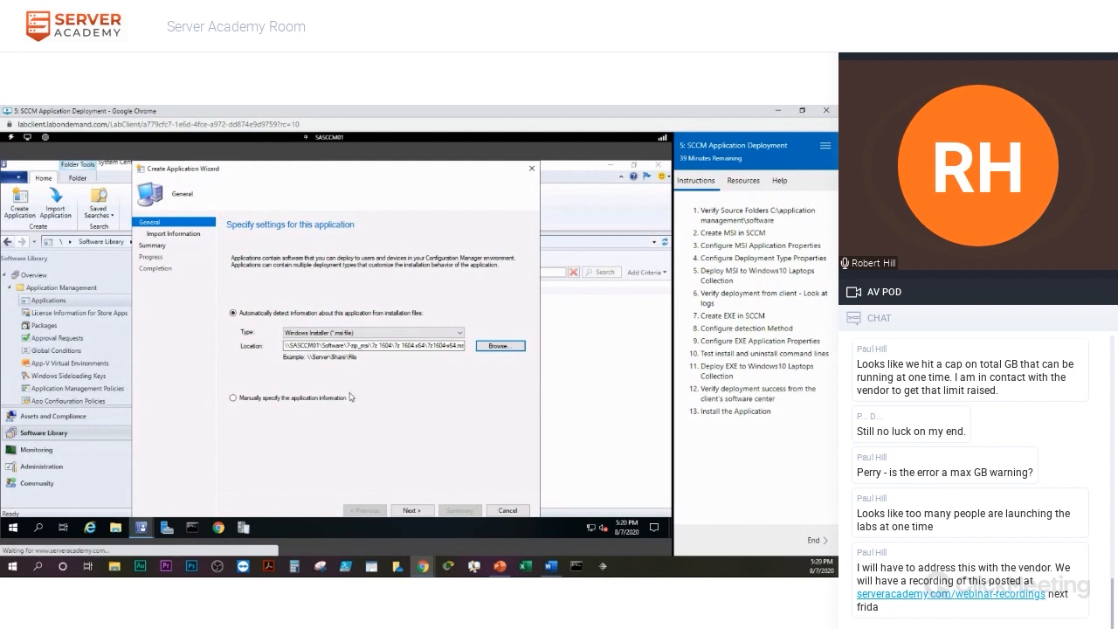
- Import the MSI's application information, accepting the unverified publisher, and continue to the General Information page
{"action": "left_click", "coordinate": [406, 513]}
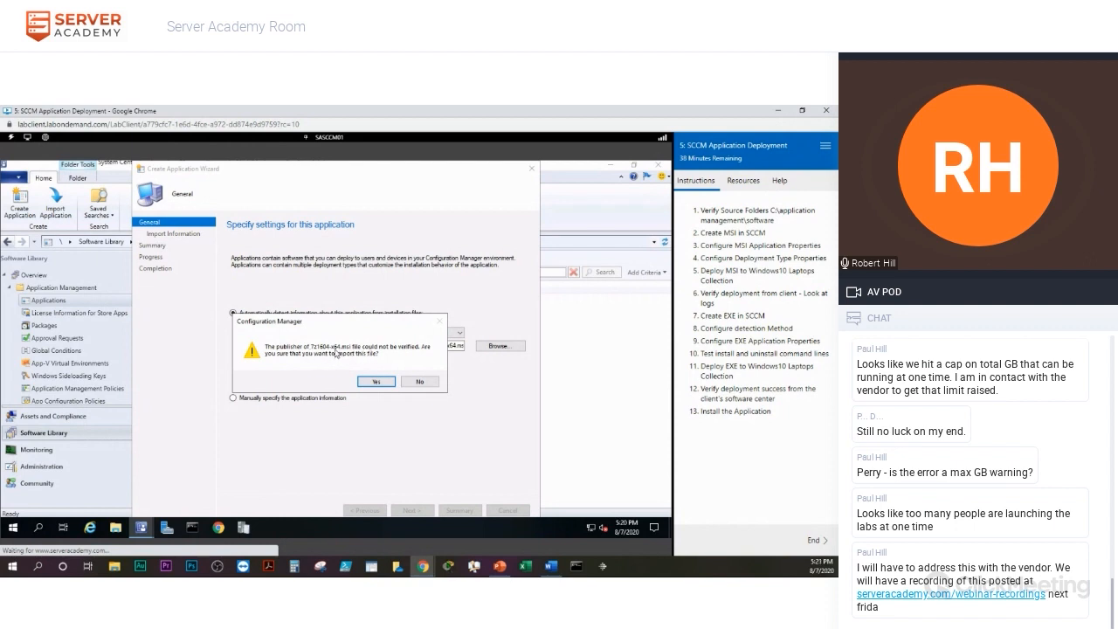
{"action": "left_click", "coordinate": [375, 382]}
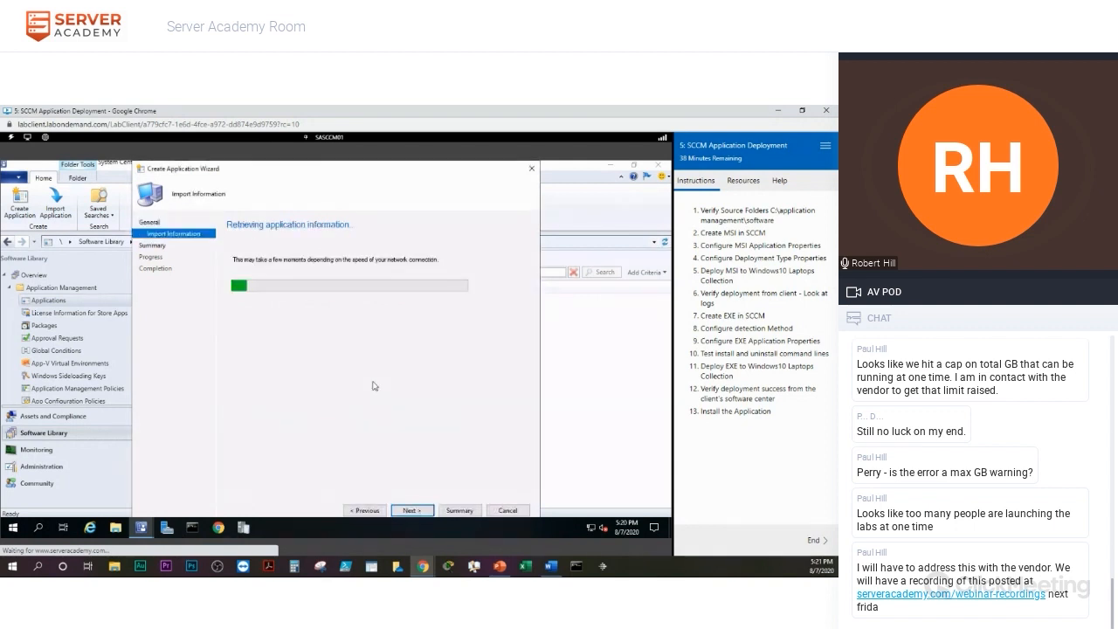
{"action": "left_click", "coordinate": [406, 511]}
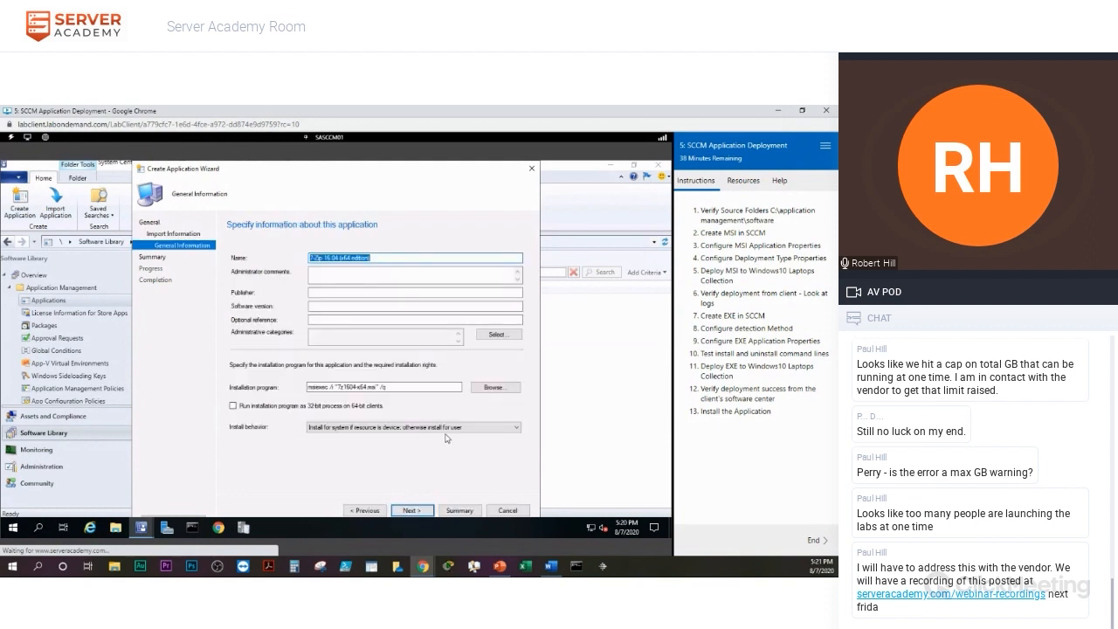
- Browse in File Explorer to C:\Application Management\Software\7-zip_msi\7z 1604\7z 1604 x64
{"action": "left_click", "coordinate": [116, 527]}
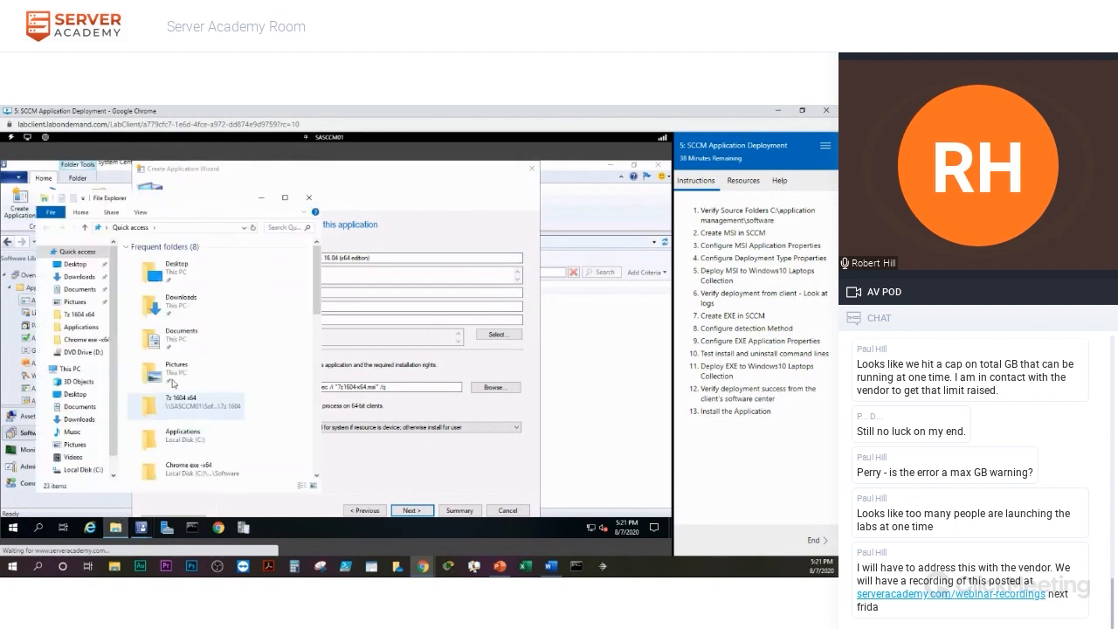
{"action": "scroll", "coordinate": [97, 448], "scroll_direction": "down", "scroll_amount": 1}
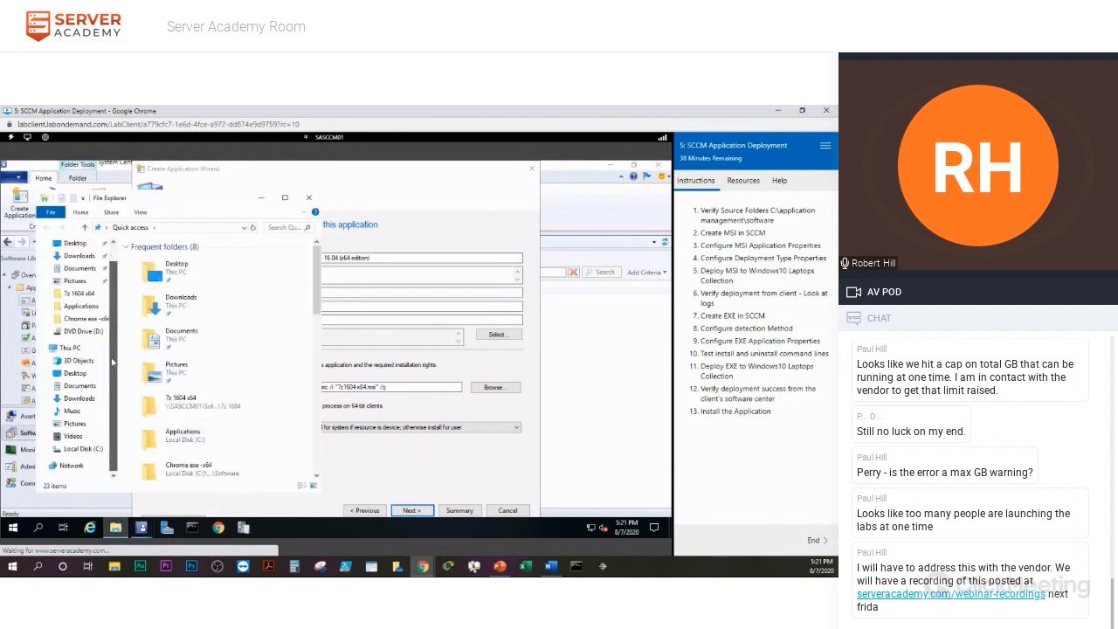
{"action": "left_click", "coordinate": [92, 451]}
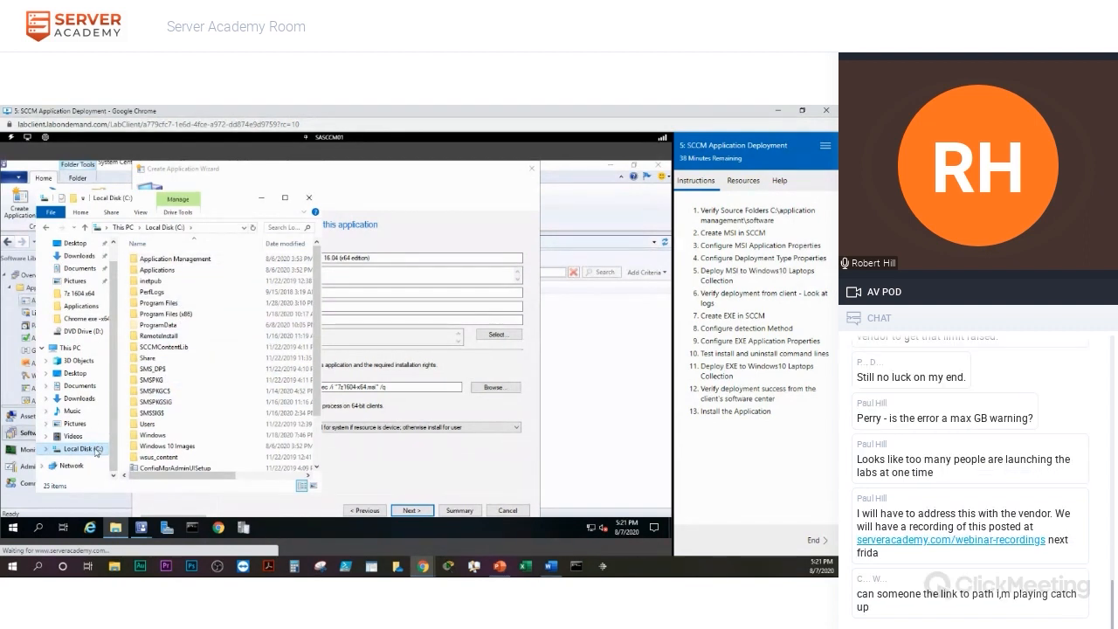
{"action": "double_click", "coordinate": [179, 259]}
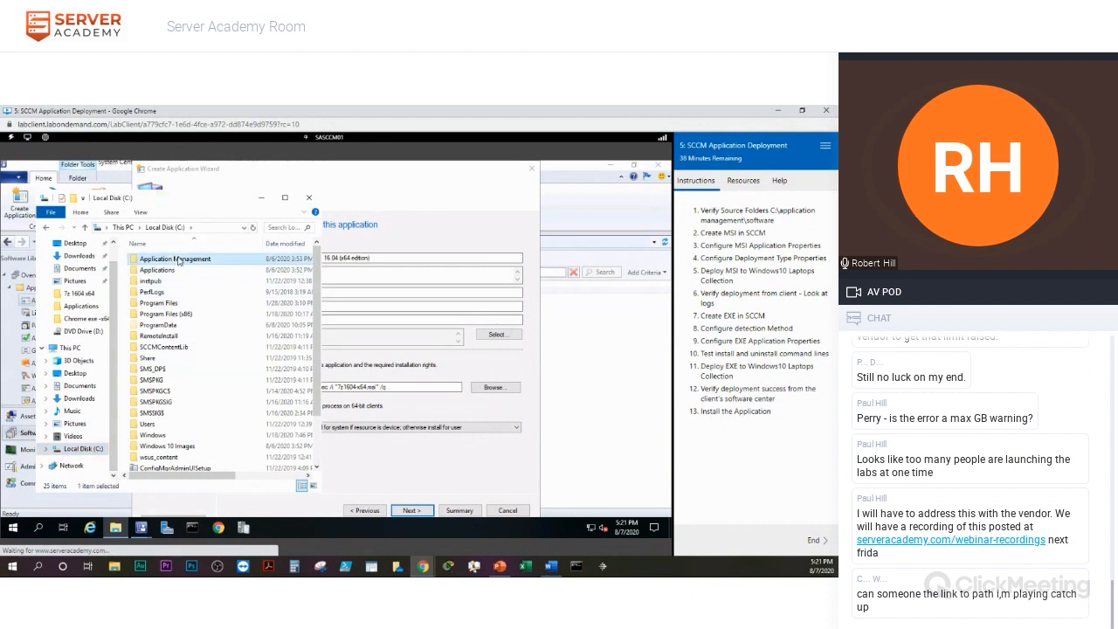
{"action": "double_click", "coordinate": [152, 259]}
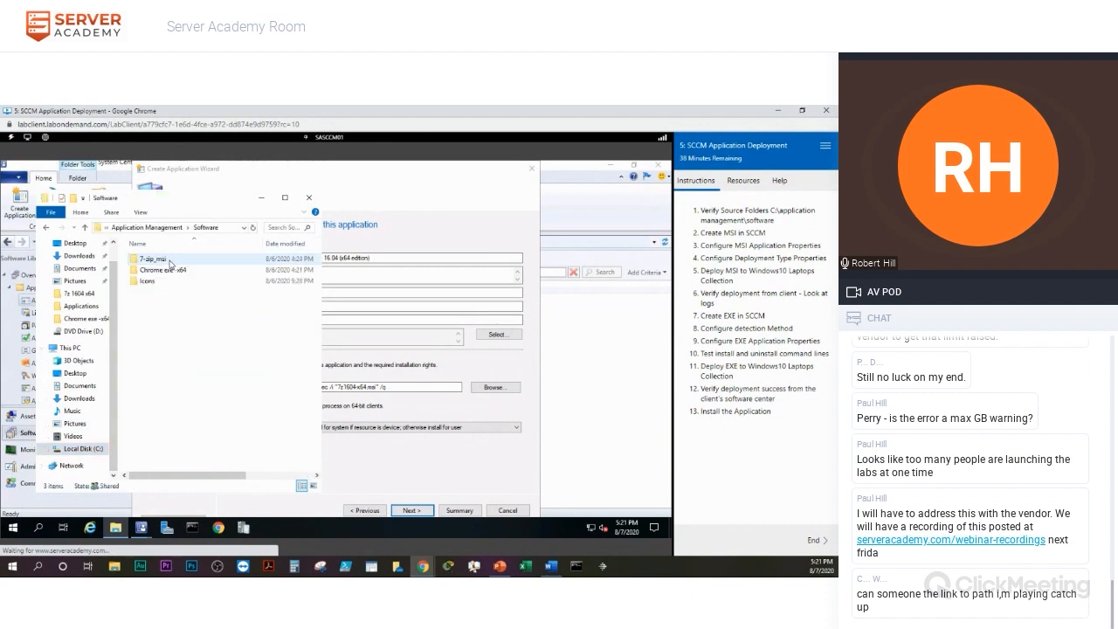
{"action": "double_click", "coordinate": [153, 260]}
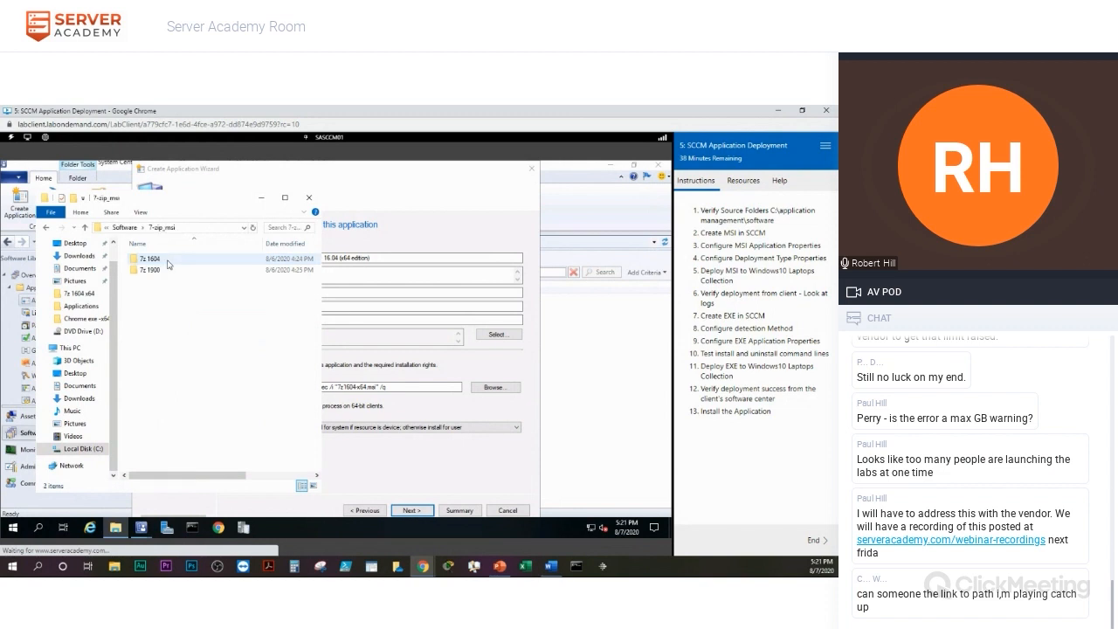
{"action": "double_click", "coordinate": [165, 262]}
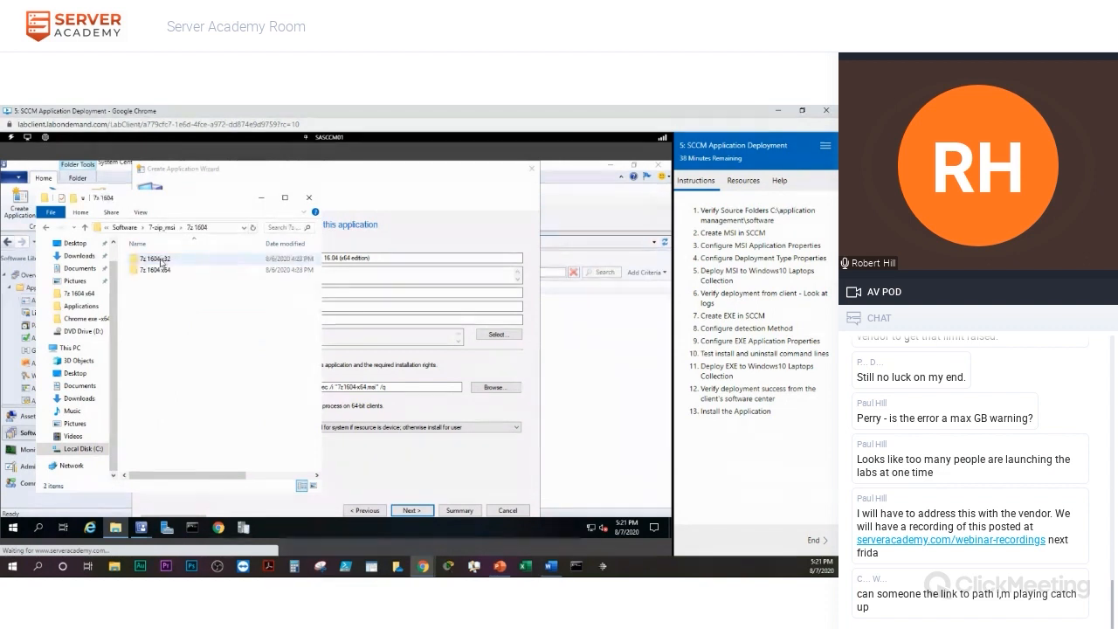
{"action": "double_click", "coordinate": [159, 272]}
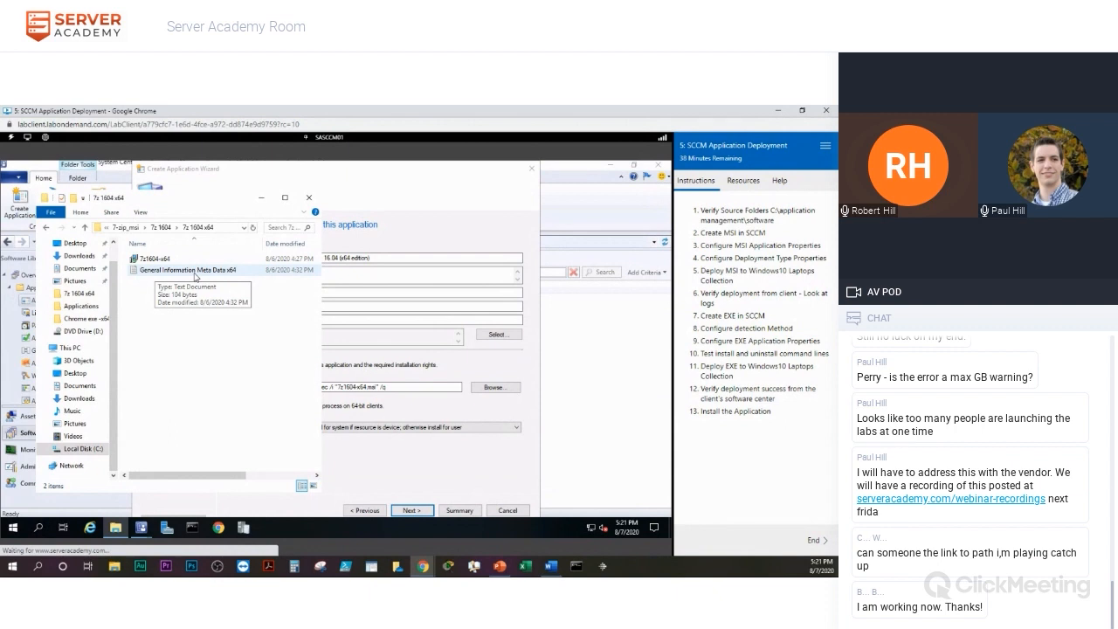
- Go through the folder path again from Local Disk (C:) and open the General Information Meta Data x64 text file in 7z 1604 x64
{"action": "left_click", "coordinate": [81, 450]}
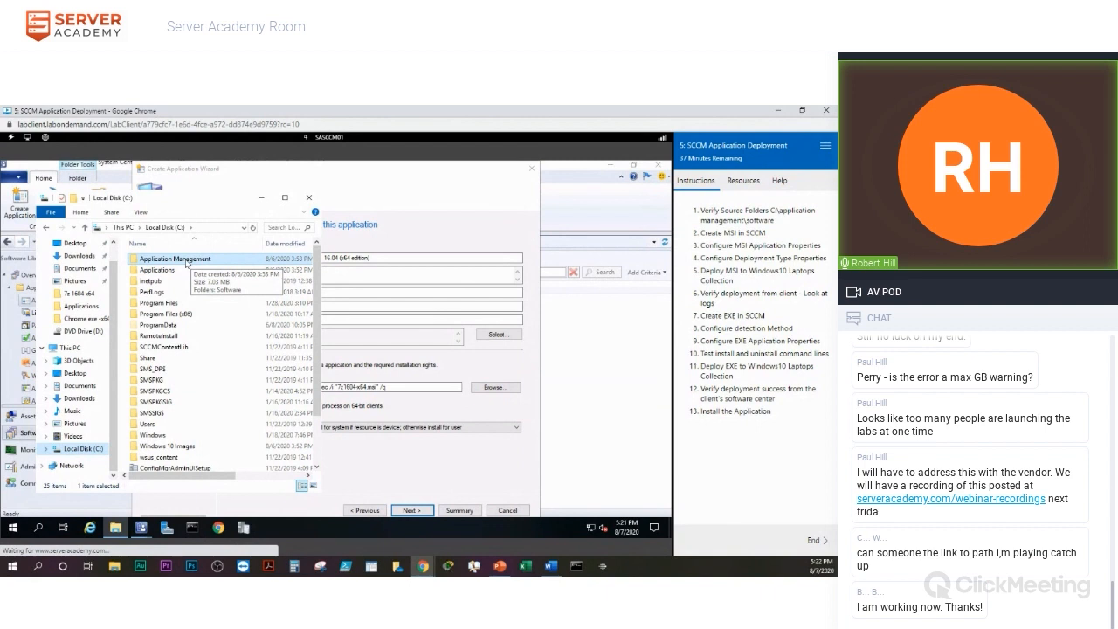
{"action": "double_click", "coordinate": [186, 262]}
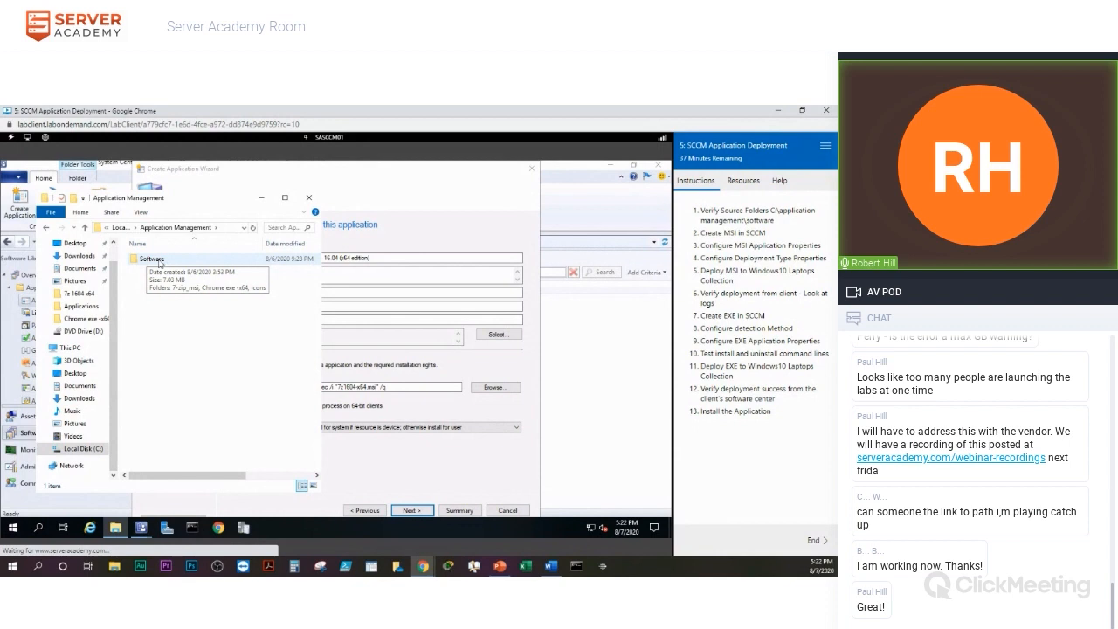
{"action": "double_click", "coordinate": [159, 262]}
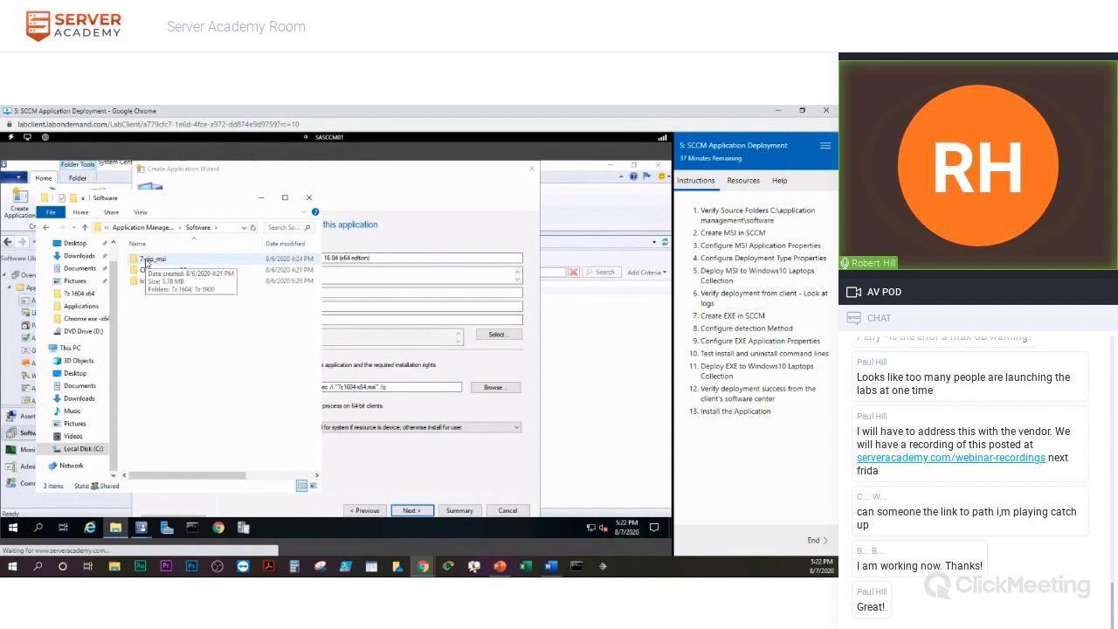
{"action": "double_click", "coordinate": [149, 259]}
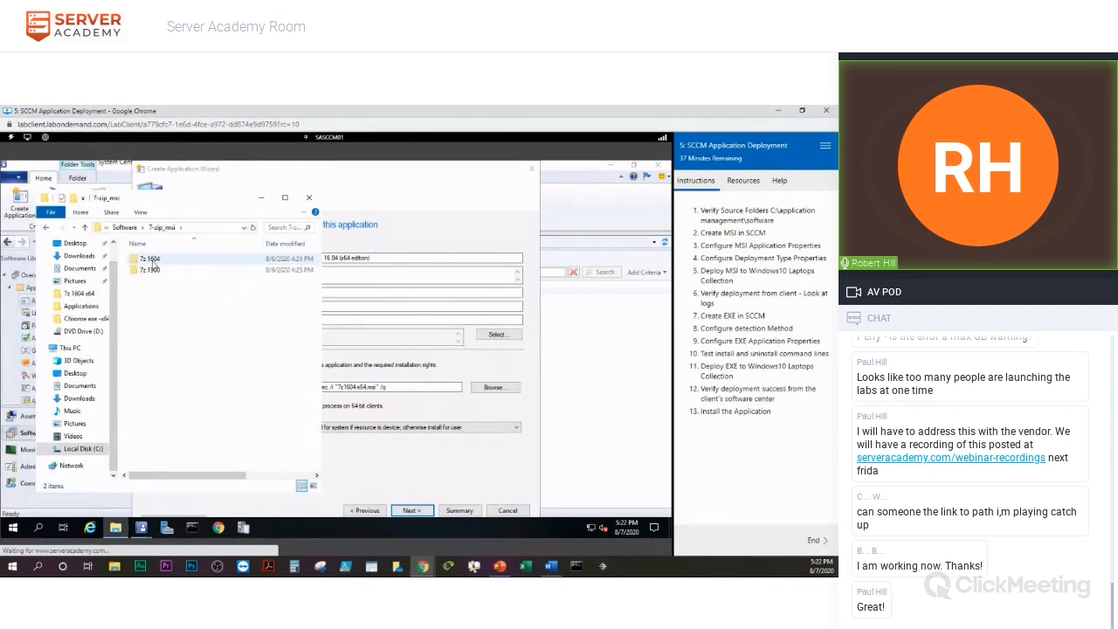
{"action": "double_click", "coordinate": [152, 261]}
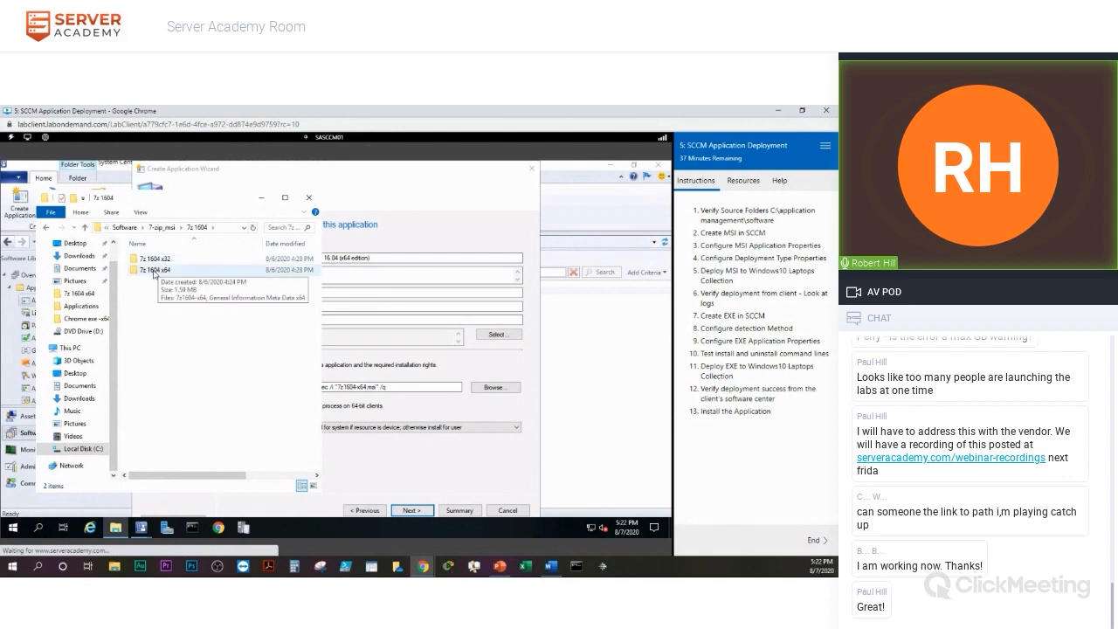
{"action": "double_click", "coordinate": [154, 271]}
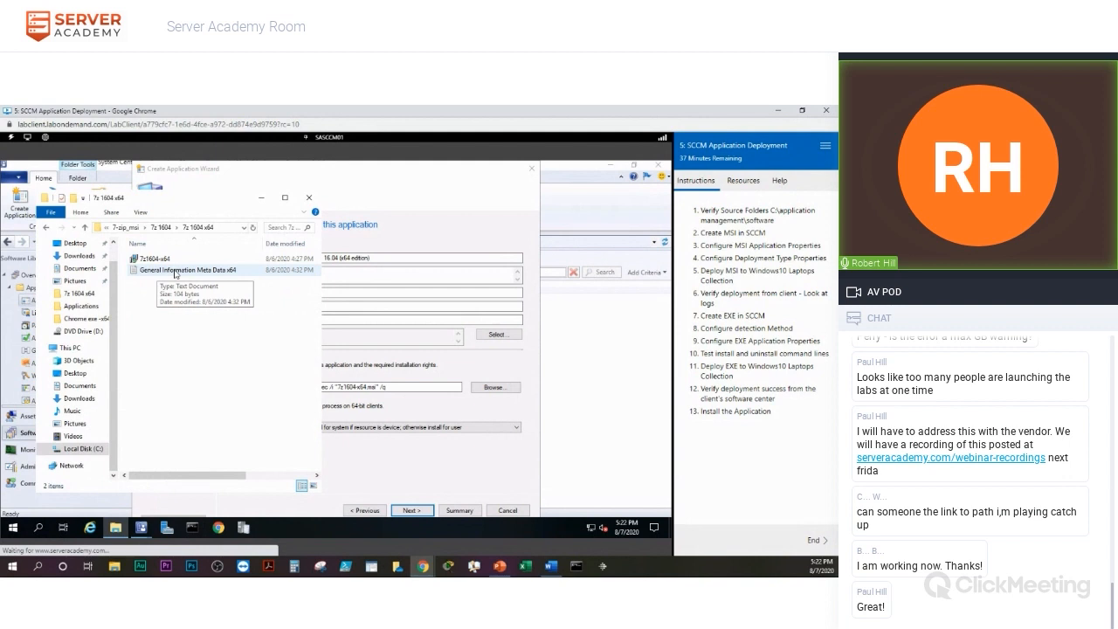
{"action": "double_click", "coordinate": [174, 272]}
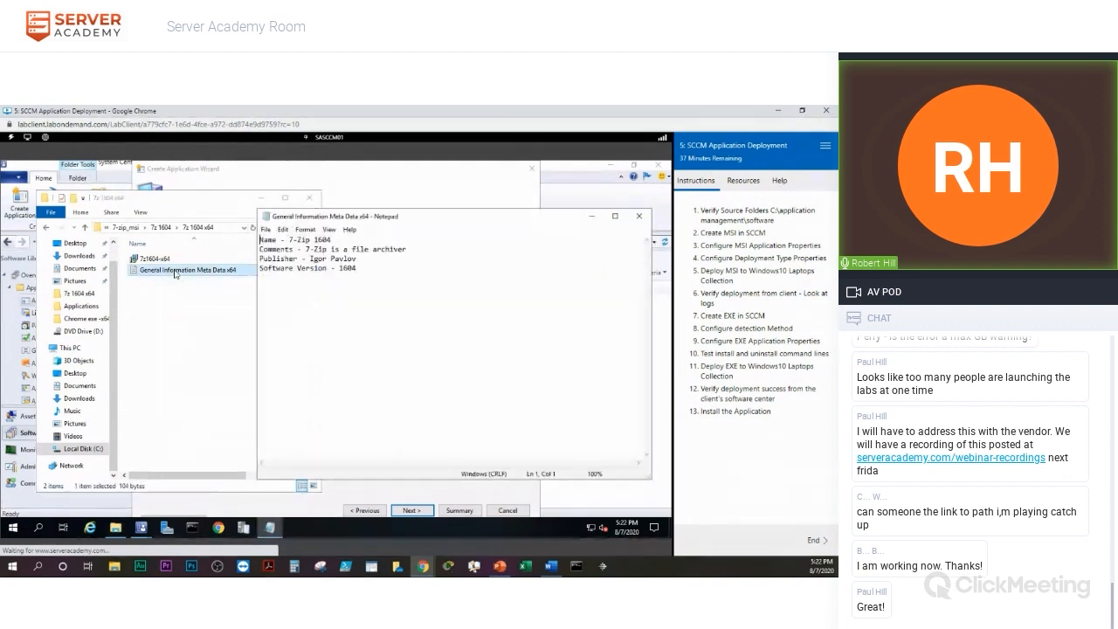
- Close File Explorer and arrange a narrowed metadata text window beside the Create Application Wizard
{"action": "left_click", "coordinate": [312, 200]}
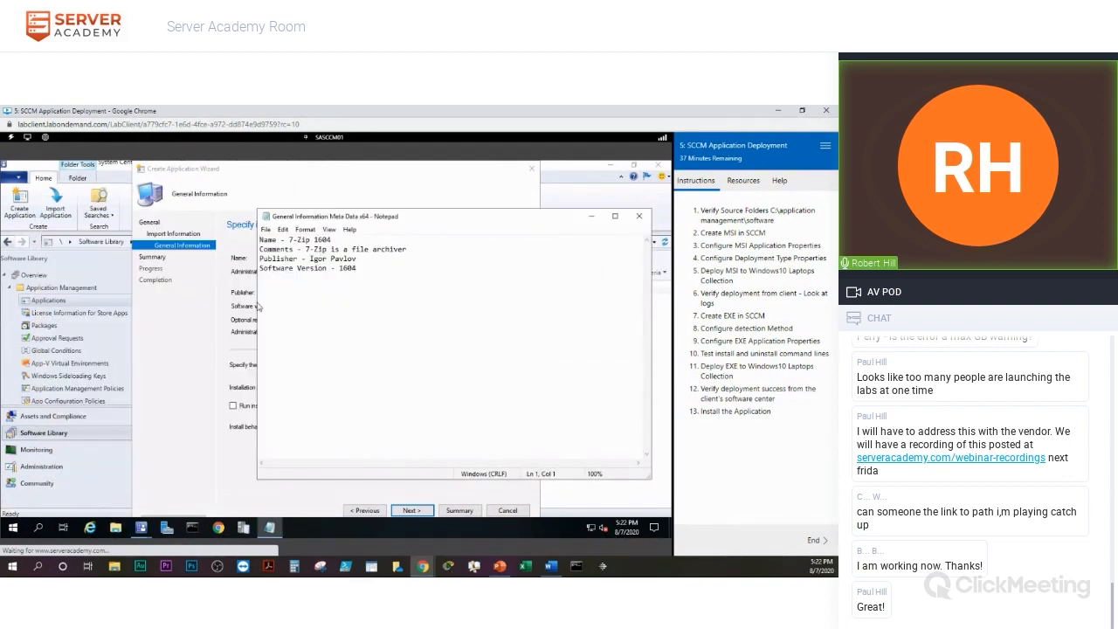
{"action": "left_click_drag", "start_coordinate": [259, 306], "coordinate": [489, 306]}
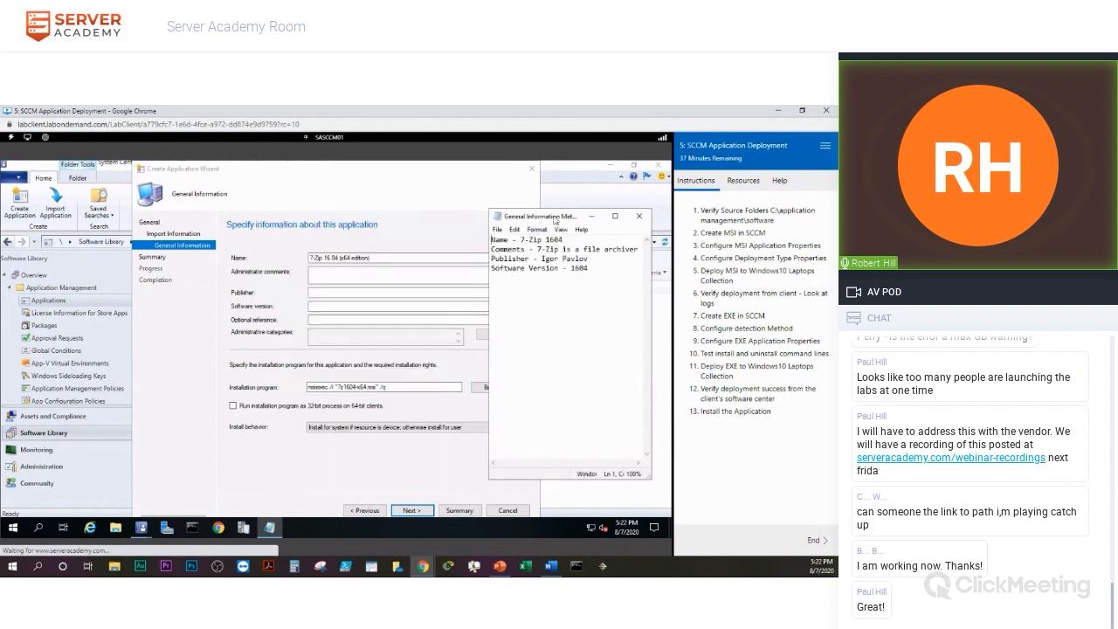
{"action": "left_click_drag", "start_coordinate": [552, 215], "coordinate": [566, 222]}
{"action": "left_click_drag", "start_coordinate": [336, 172], "coordinate": [218, 178]}
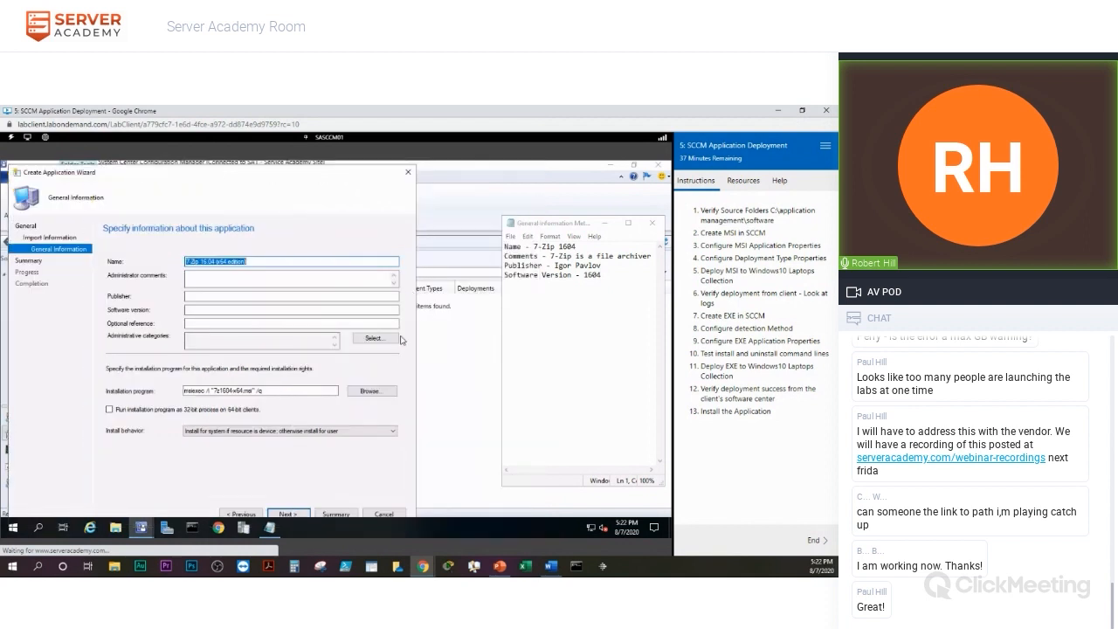
{"action": "left_click_drag", "start_coordinate": [545, 224], "coordinate": [499, 224]}
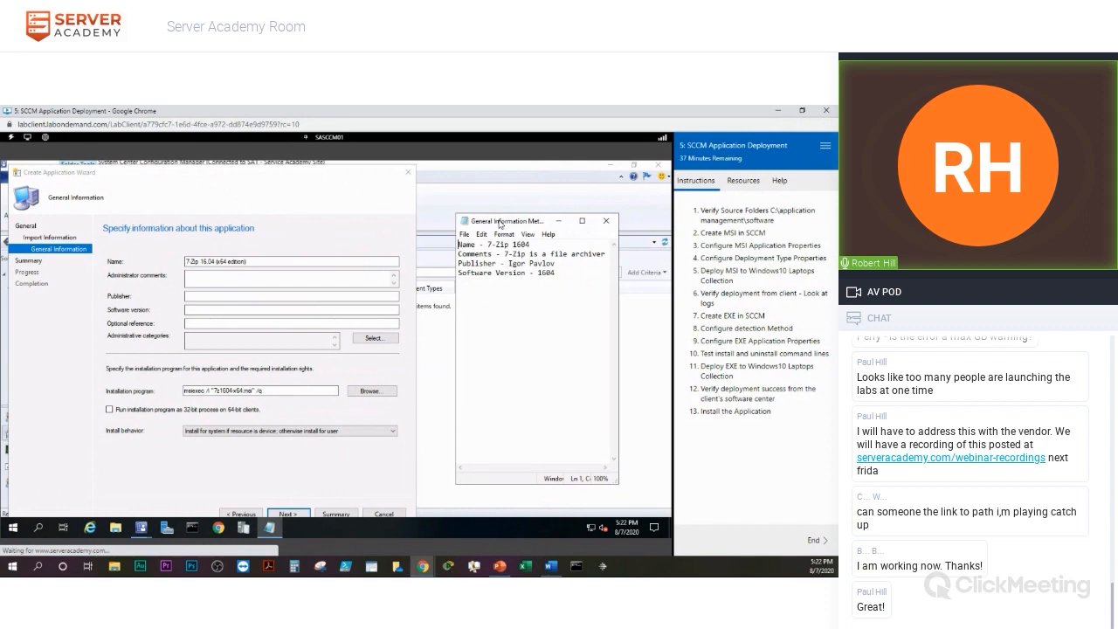
- Copy "7-Zip is a file archiver" from the metadata text into the application's administrator comments
{"action": "left_click", "coordinate": [288, 278]}
{"action": "left_click_drag", "start_coordinate": [504, 255], "coordinate": [609, 258]}
{"action": "key", "text": "ctrl+c"}
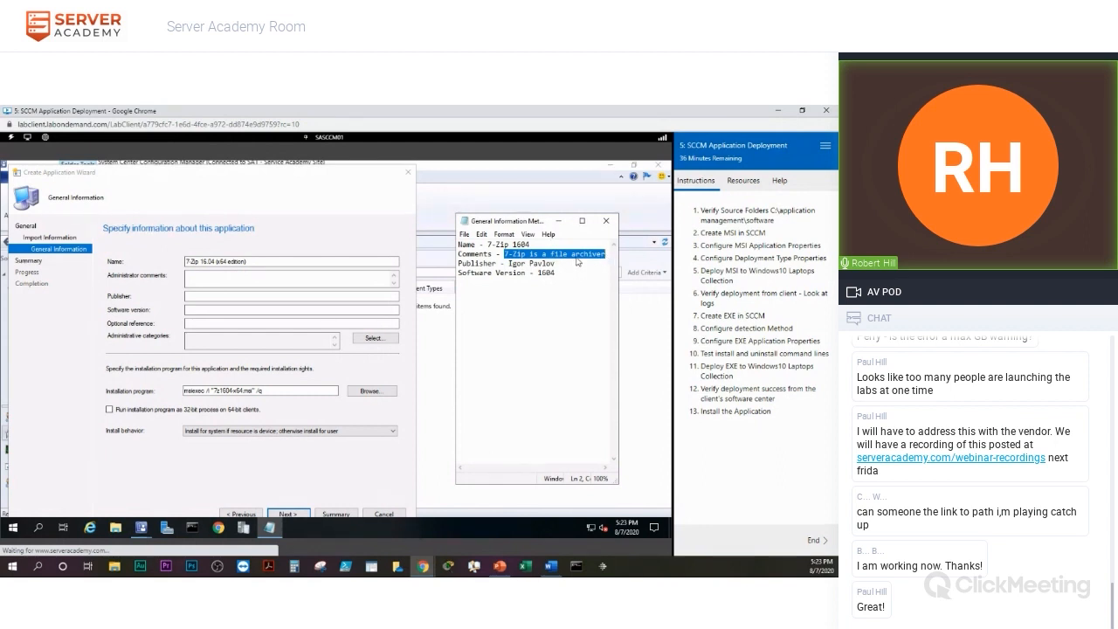
{"action": "left_click", "coordinate": [194, 278]}
{"action": "key", "text": "ctrl+v"}
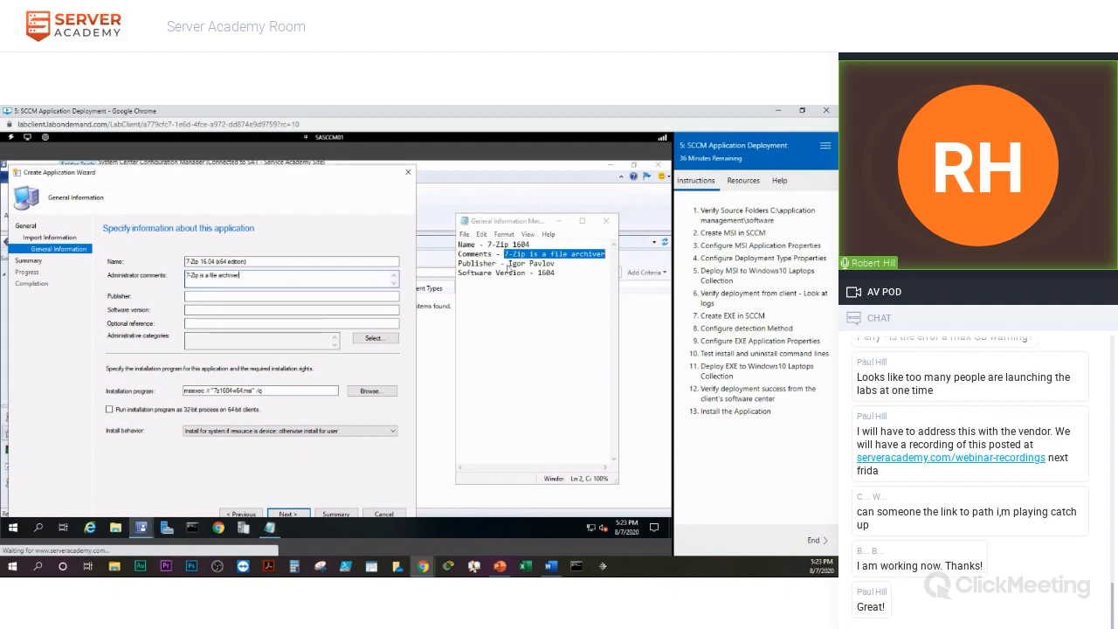
- Copy the publisher's name from the metadata text into the application's Publisher field
{"action": "left_click_drag", "start_coordinate": [507, 264], "coordinate": [556, 264]}
{"action": "key", "text": "ctrl+c"}
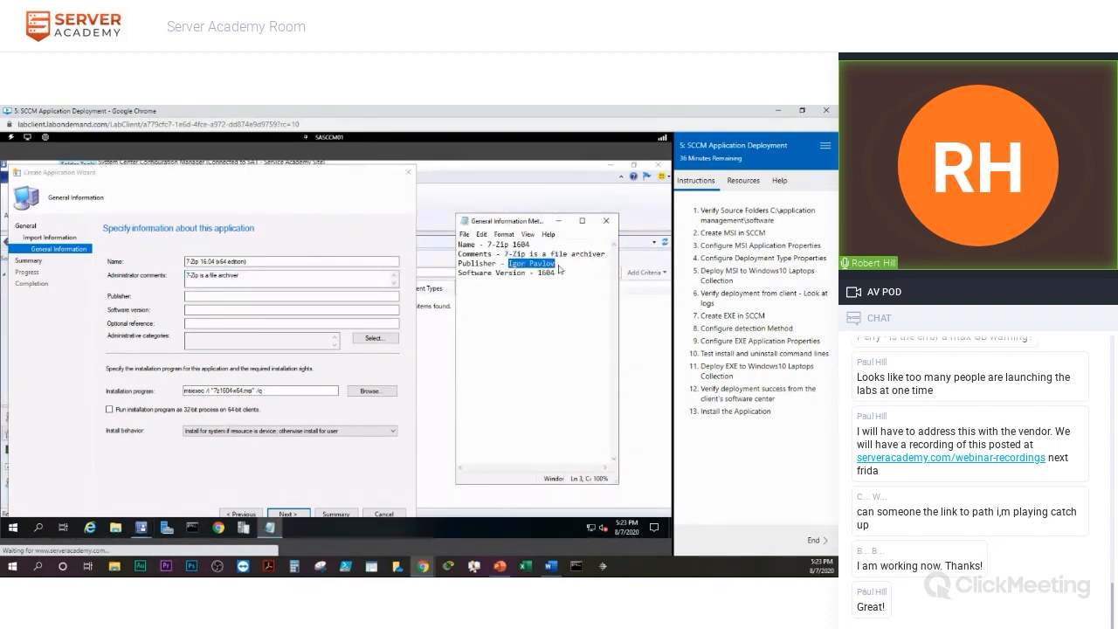
{"action": "left_click", "coordinate": [207, 297]}
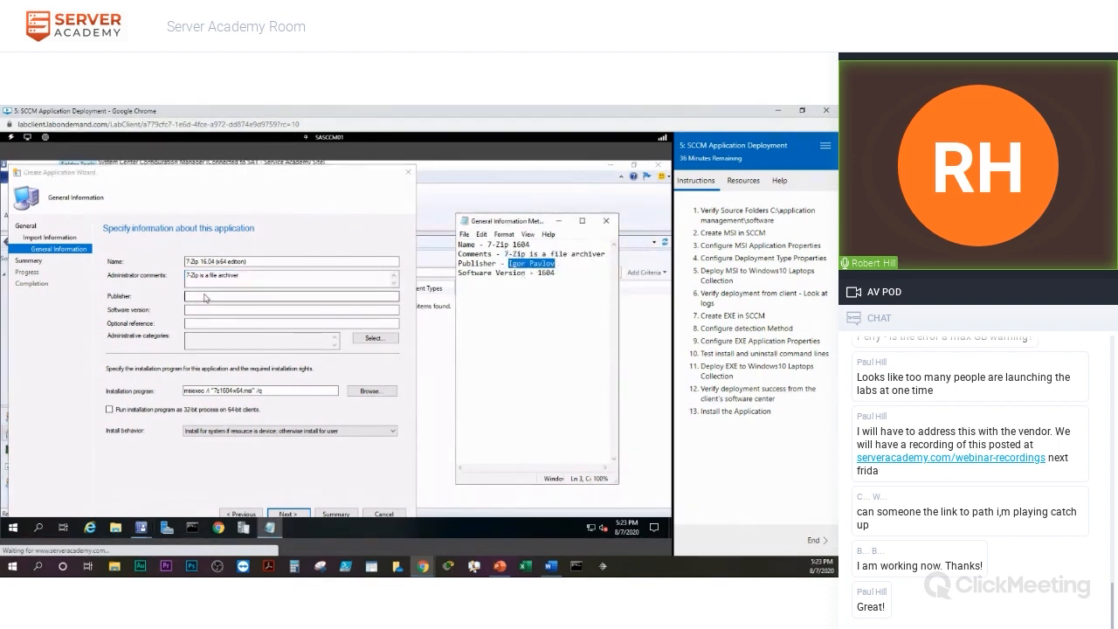
{"action": "key", "text": "ctrl+v"}
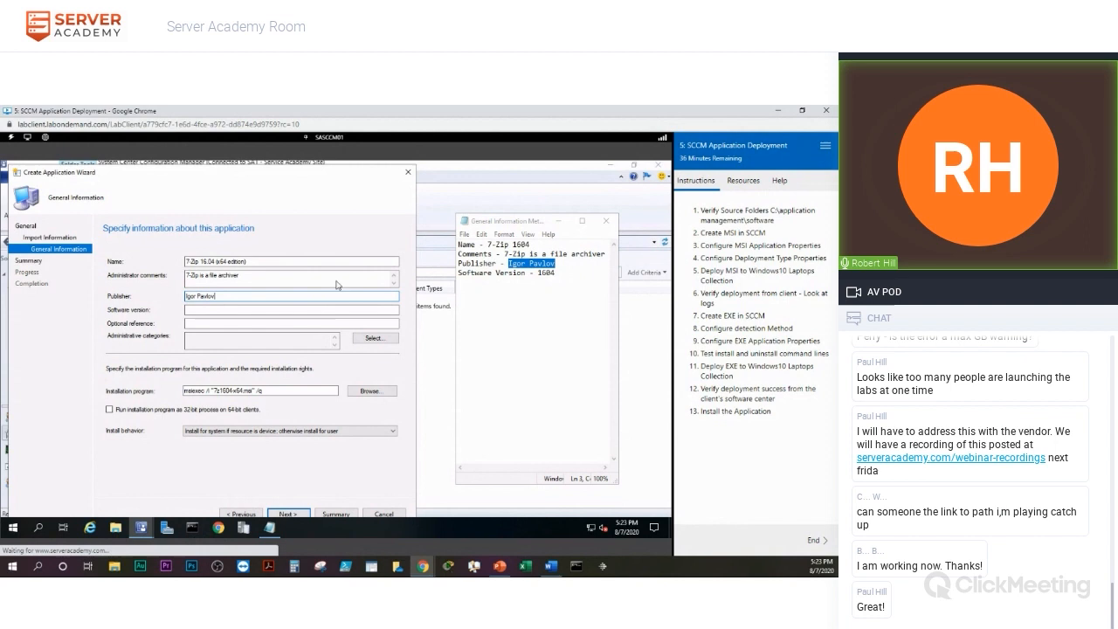
- Copy the version 1604 from the metadata text into the application's software version
{"action": "left_click", "coordinate": [538, 273]}
{"action": "left_click_drag", "start_coordinate": [539, 274], "coordinate": [561, 275]}
{"action": "key", "text": "ctrl+c"}
{"action": "left_click", "coordinate": [228, 316]}
{"action": "key", "text": "ctrl+v"}
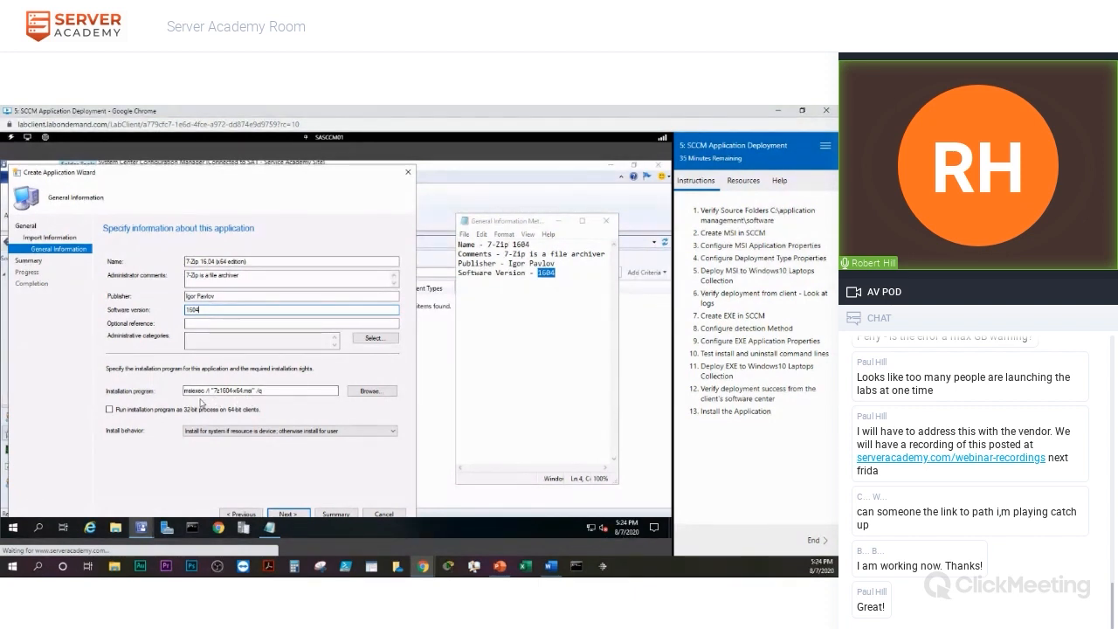
- Set the install behavior to "Install for system" and continue to the wizard's Summary page
{"action": "left_click", "coordinate": [254, 392]}
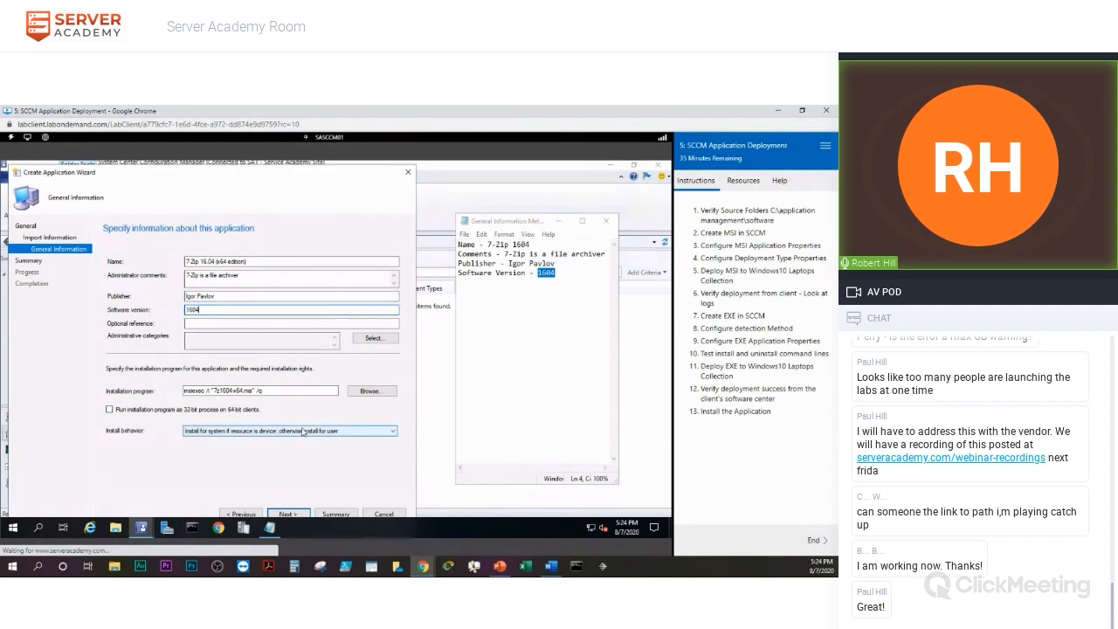
{"action": "left_click", "coordinate": [393, 434]}
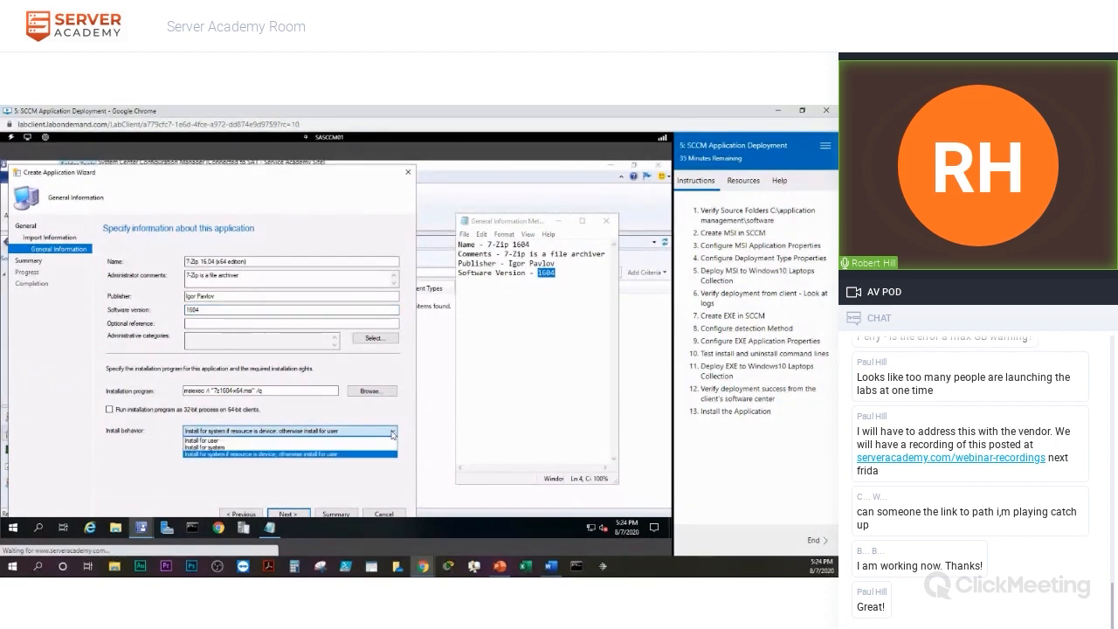
{"action": "left_click", "coordinate": [227, 448]}
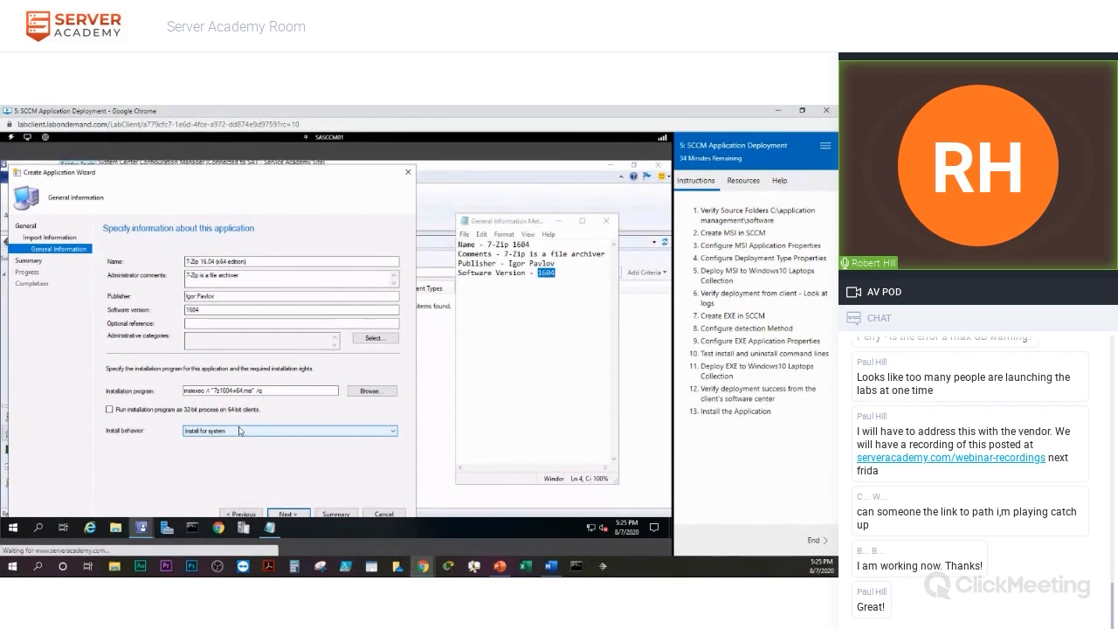
{"action": "left_click", "coordinate": [288, 514]}
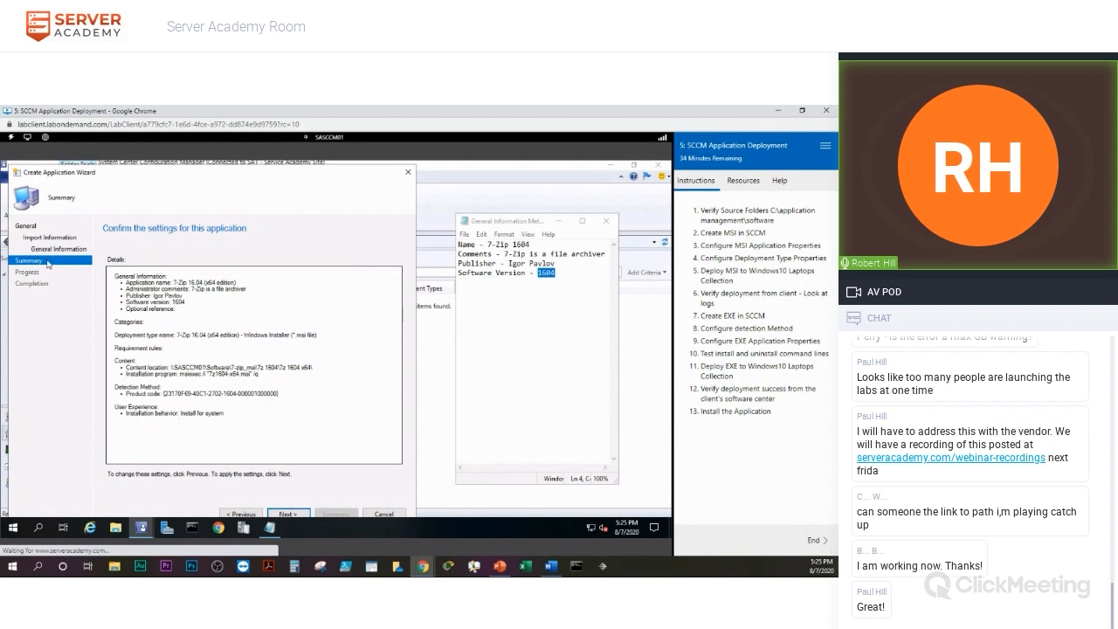
- Create the application with the summarized settings, minimize the metadata text window and close the completed wizard
{"action": "left_click", "coordinate": [287, 514]}
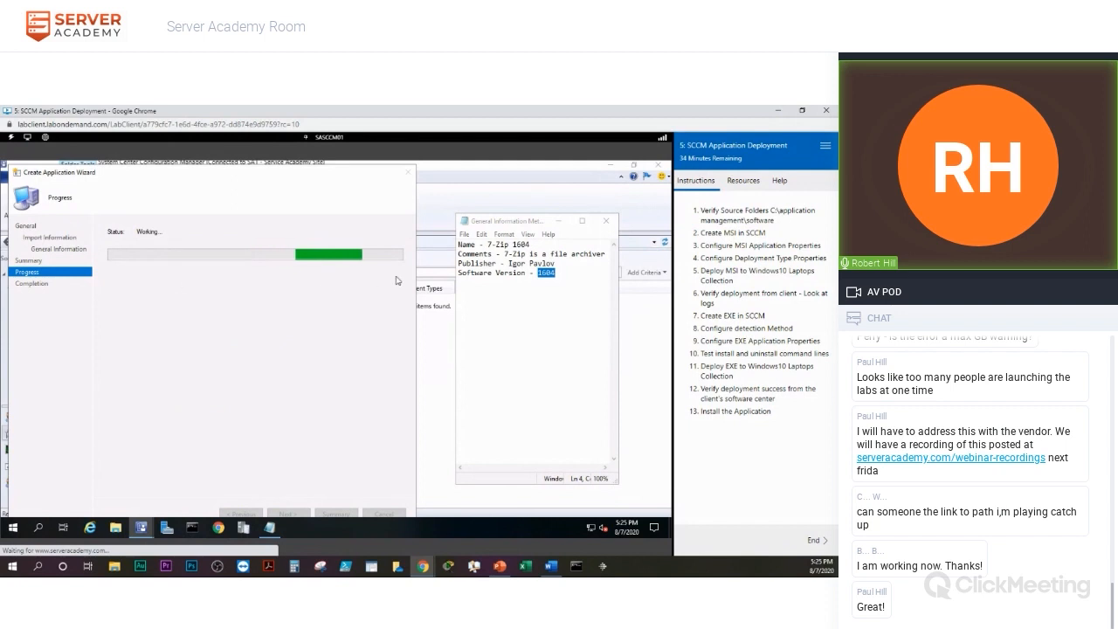
{"action": "left_click", "coordinate": [562, 225]}
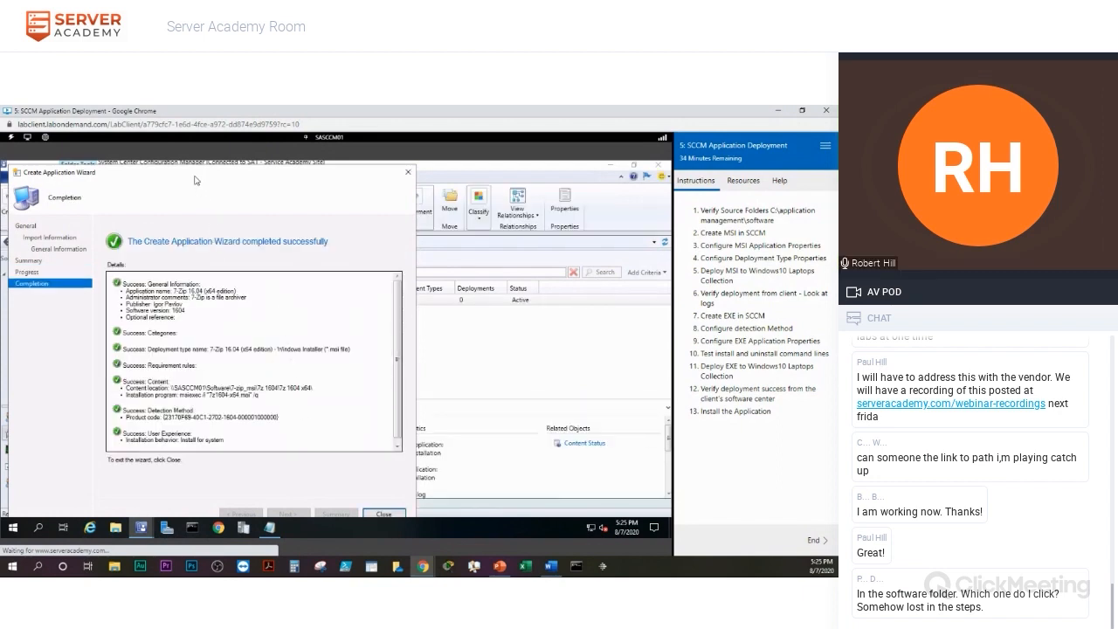
{"action": "left_click_drag", "start_coordinate": [198, 181], "coordinate": [215, 179]}
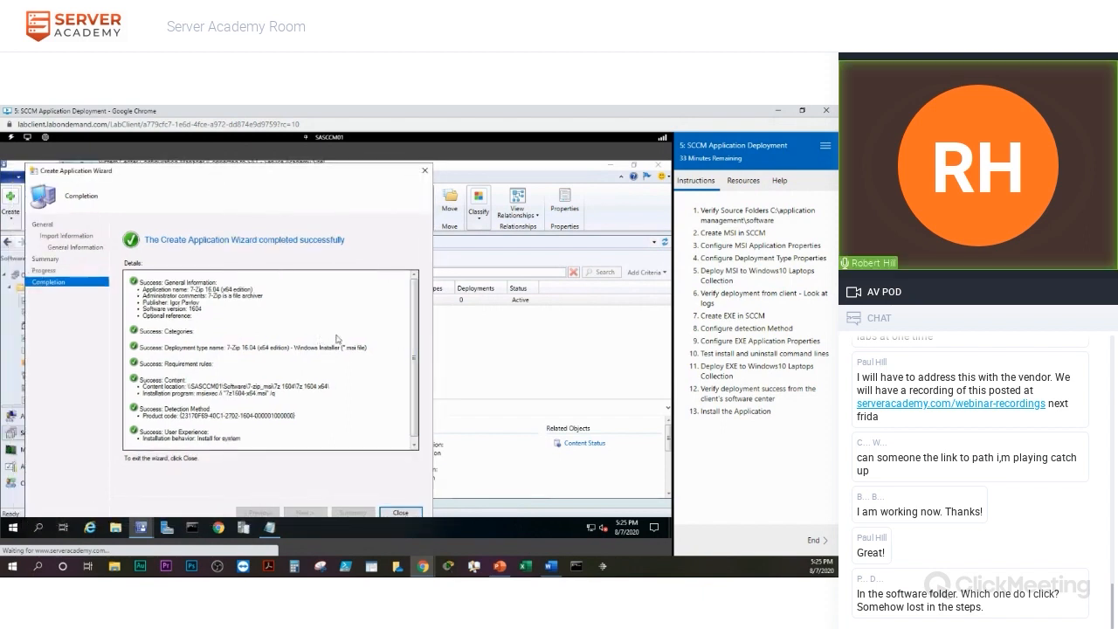
{"action": "left_click", "coordinate": [400, 513]}
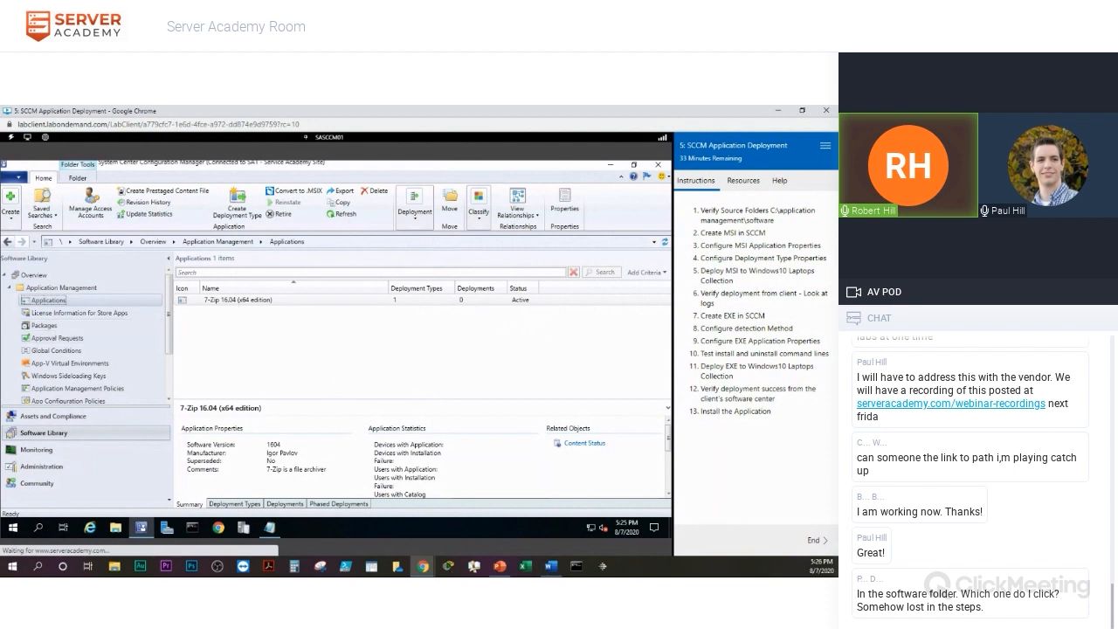
- In File Explorer, examine the source folder C:\Application Management\Software\7-zip_msi\7z 1604\7z 1604 x64, and close the window
{"action": "left_click", "coordinate": [115, 530]}
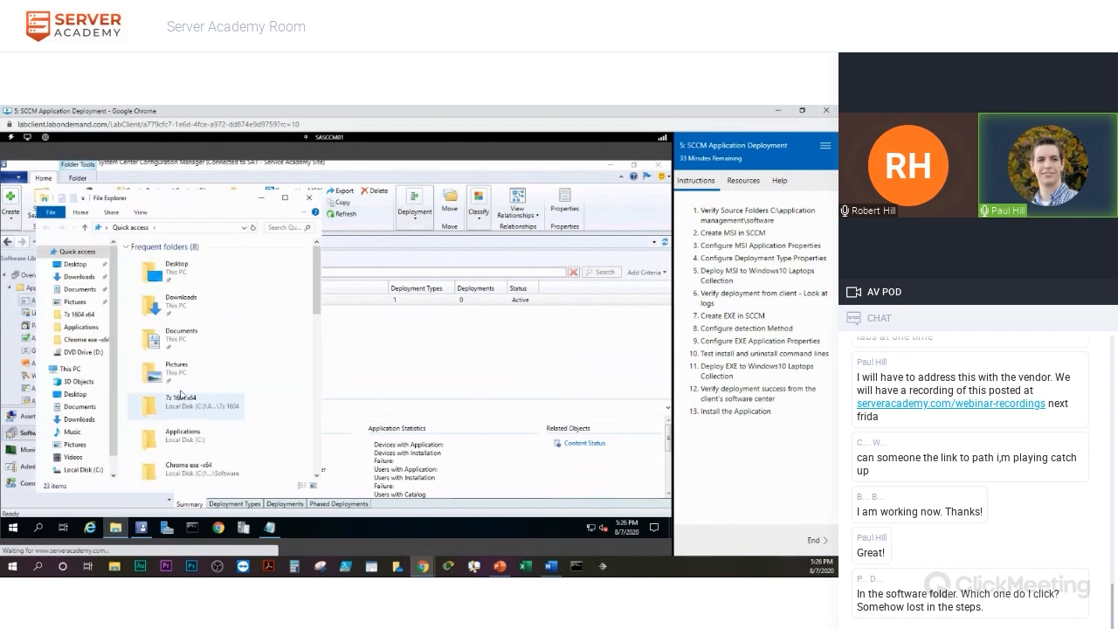
{"action": "double_click", "coordinate": [187, 441]}
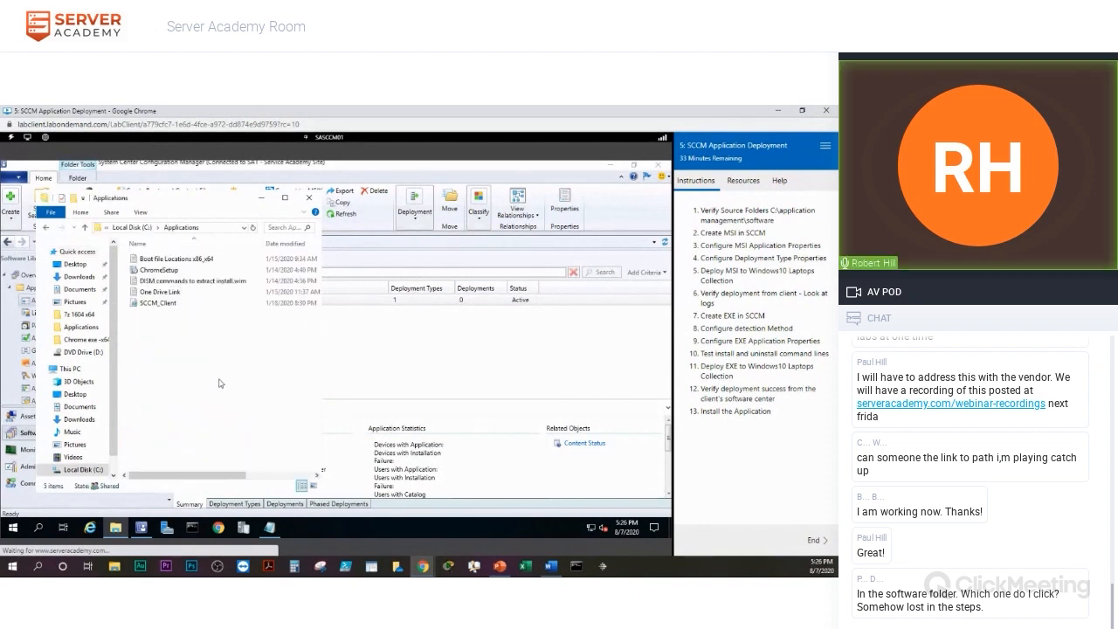
{"action": "left_click", "coordinate": [131, 228]}
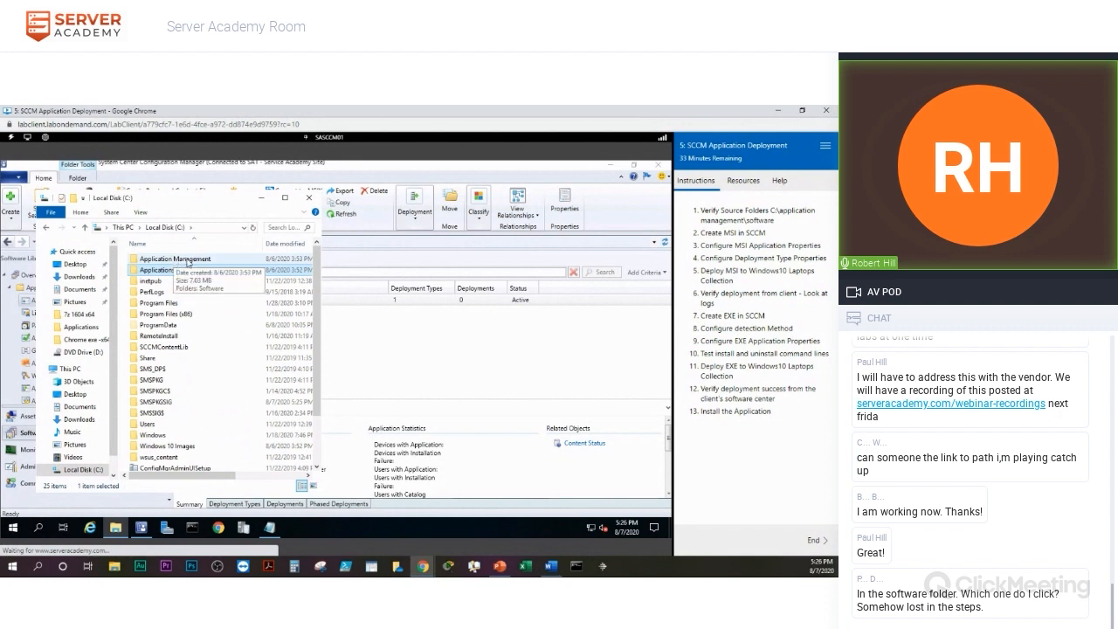
{"action": "left_click", "coordinate": [187, 260]}
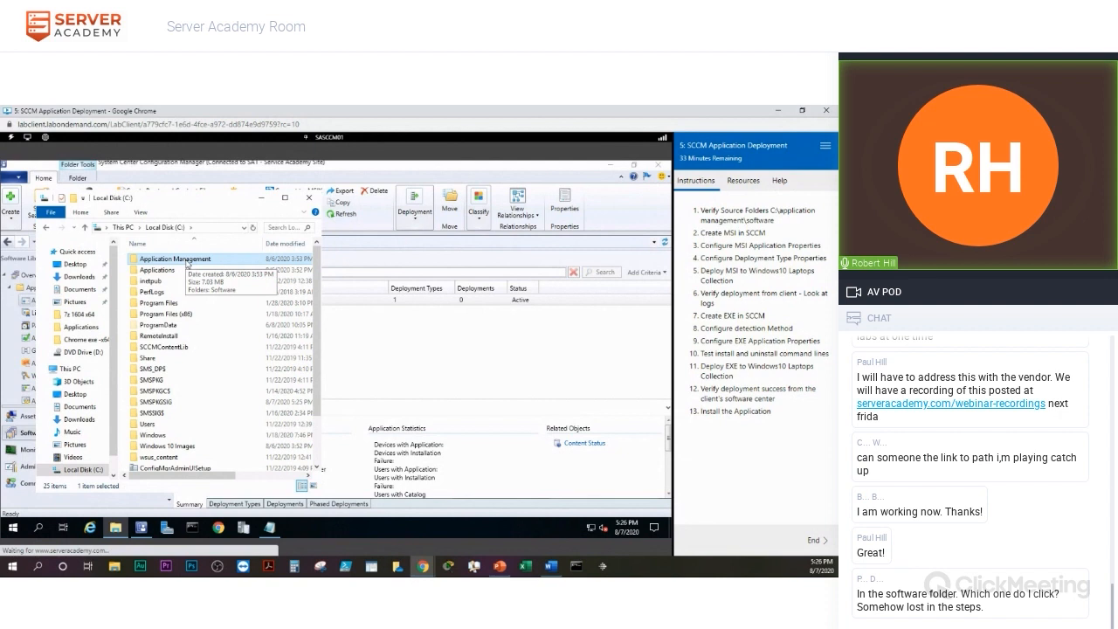
{"action": "double_click", "coordinate": [187, 262]}
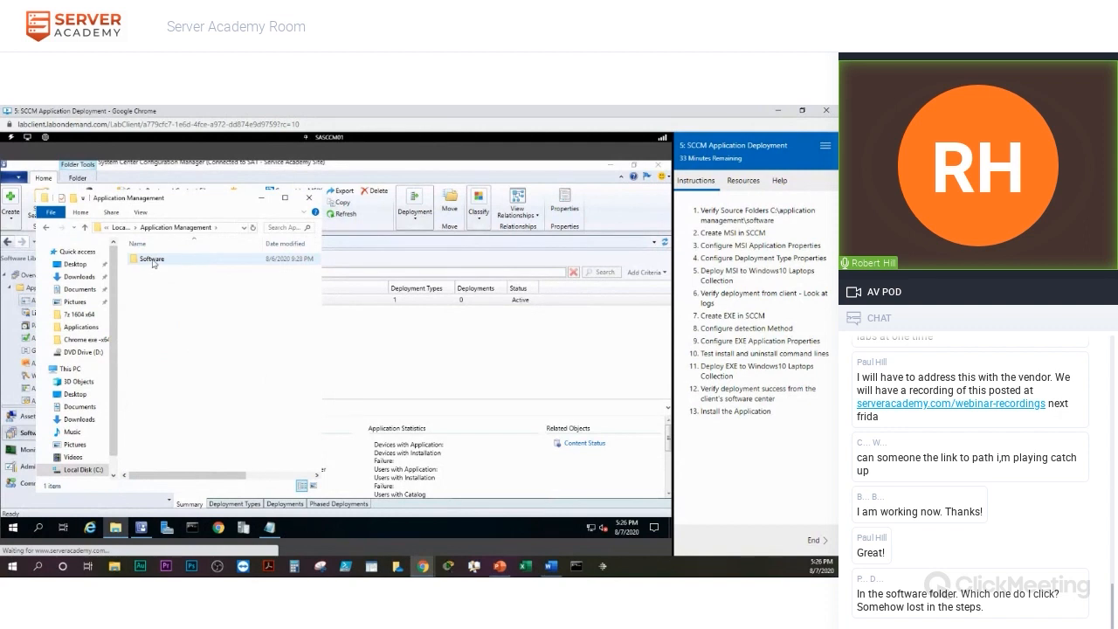
{"action": "double_click", "coordinate": [154, 261]}
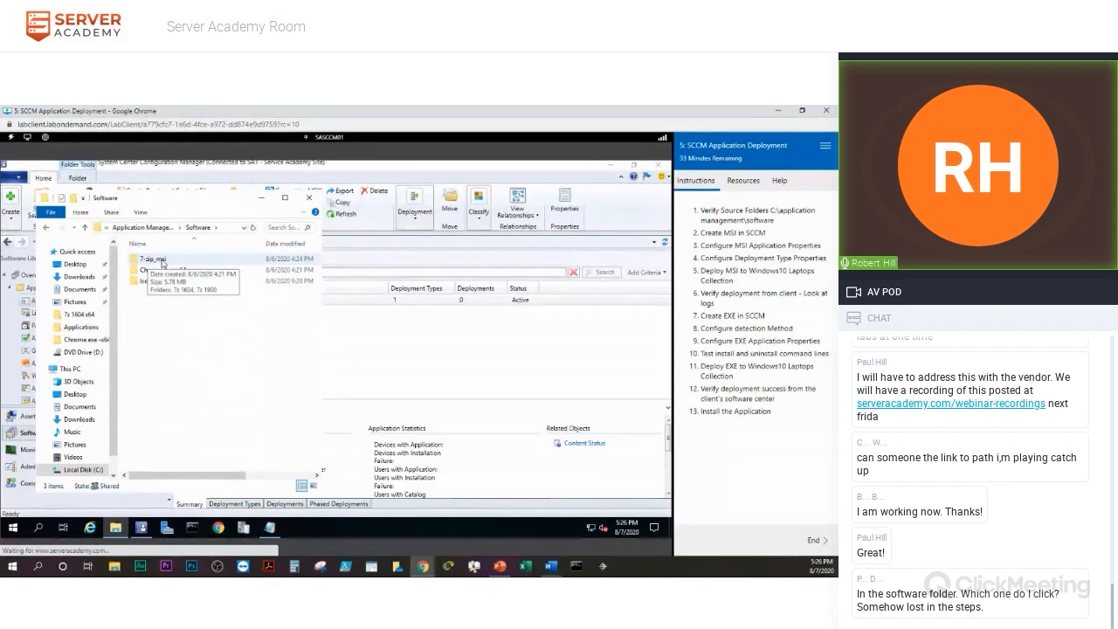
{"action": "double_click", "coordinate": [162, 260]}
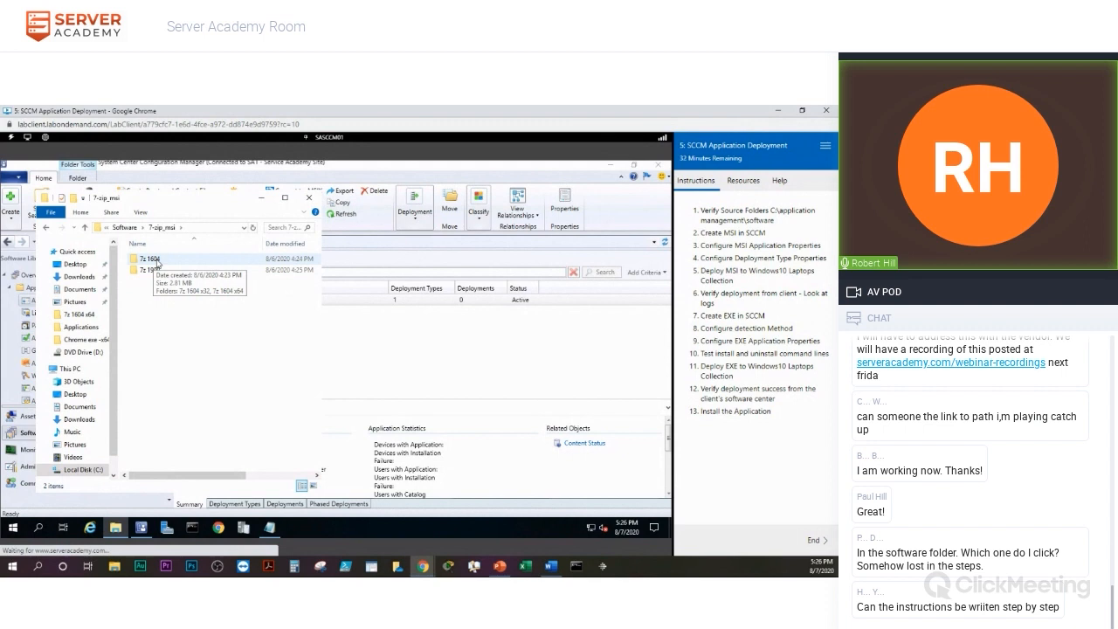
{"action": "double_click", "coordinate": [158, 262]}
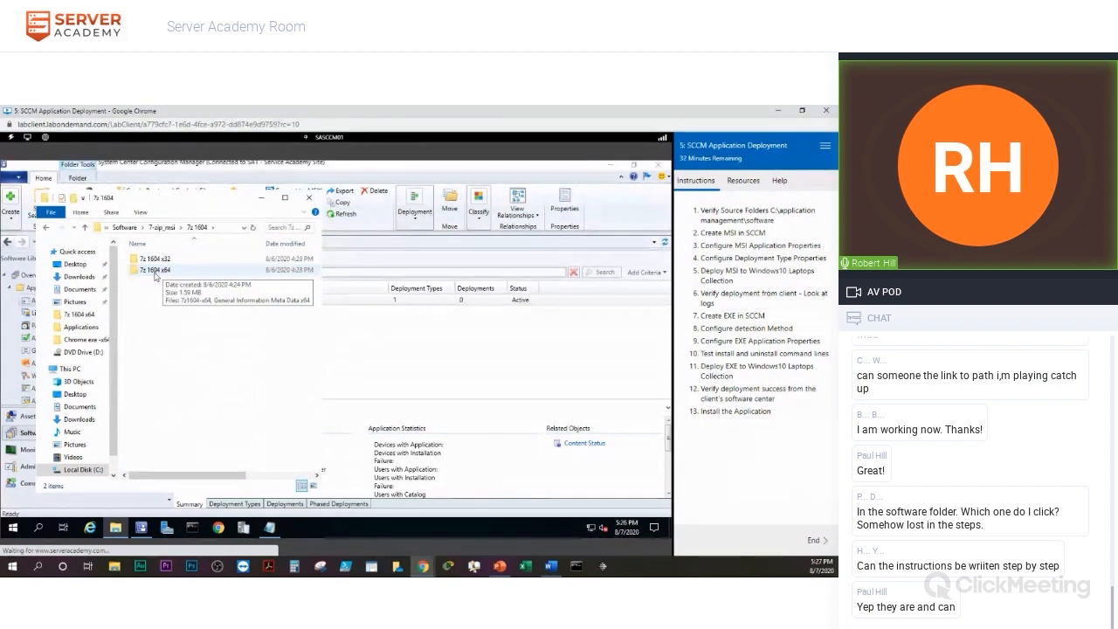
{"action": "double_click", "coordinate": [155, 273]}
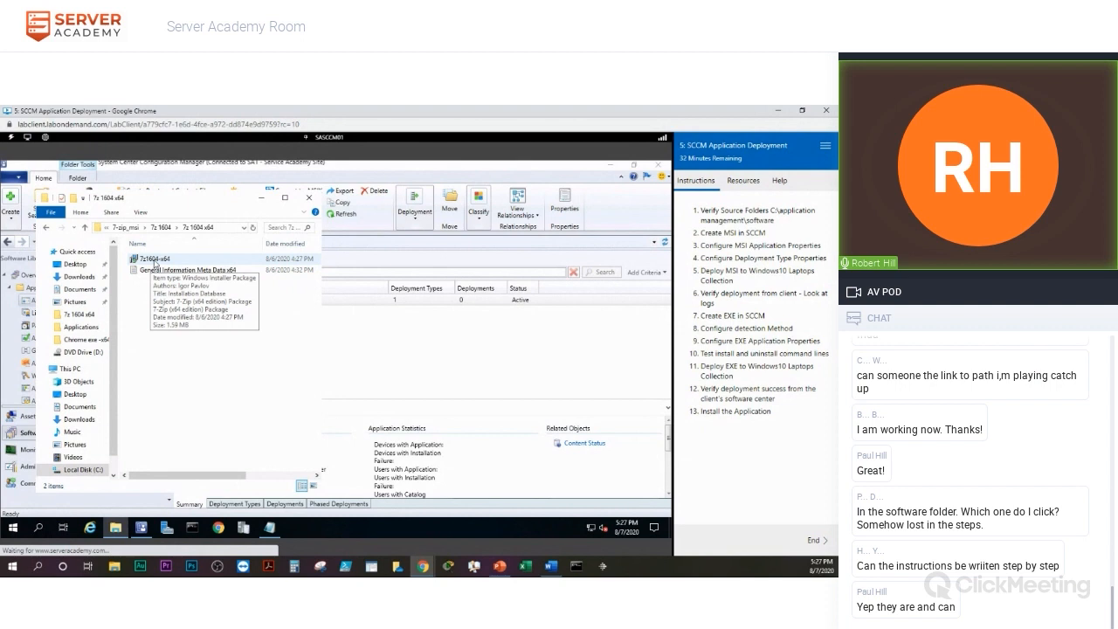
{"action": "left_click", "coordinate": [310, 199]}
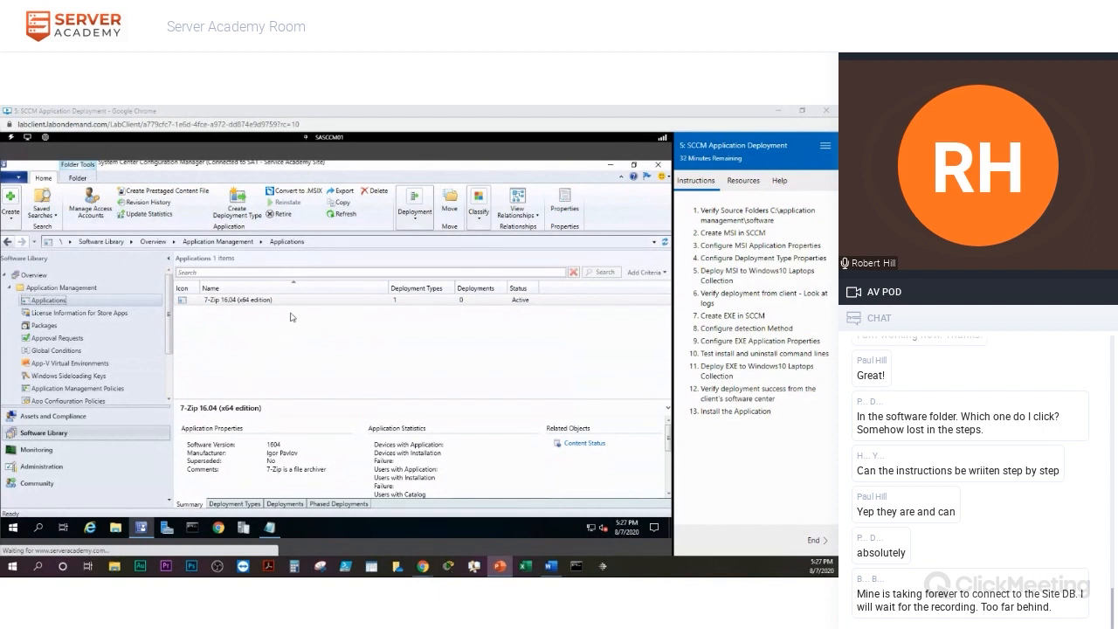
- Open the properties of the 7-Zip application and change its name to "7-Zip 16.04 MSI x64"
{"action": "left_click", "coordinate": [255, 301]}
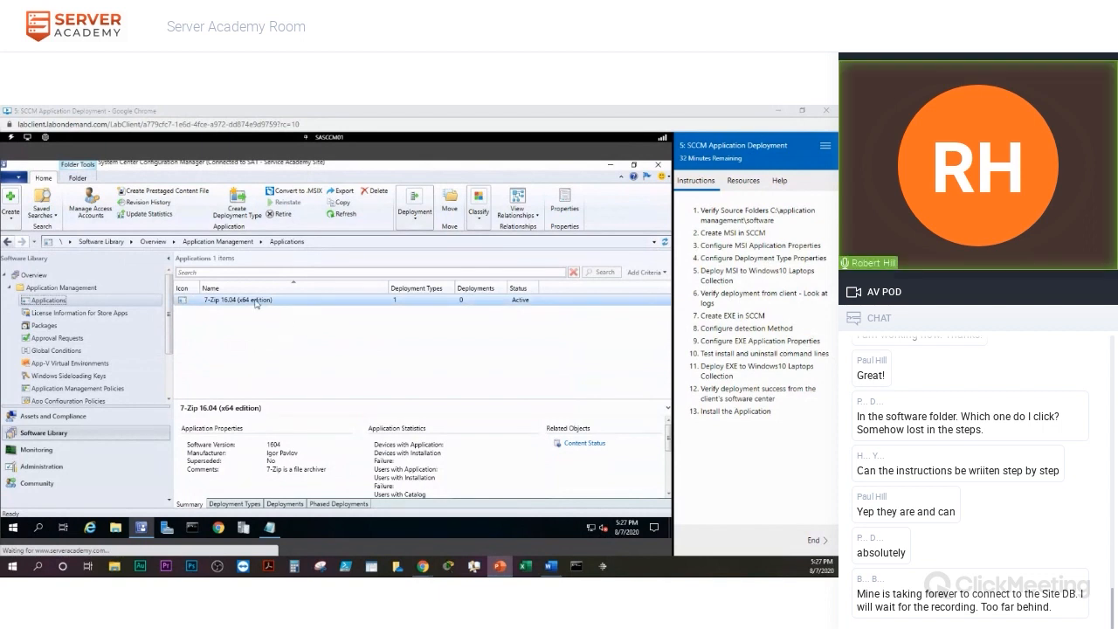
{"action": "left_click", "coordinate": [314, 323]}
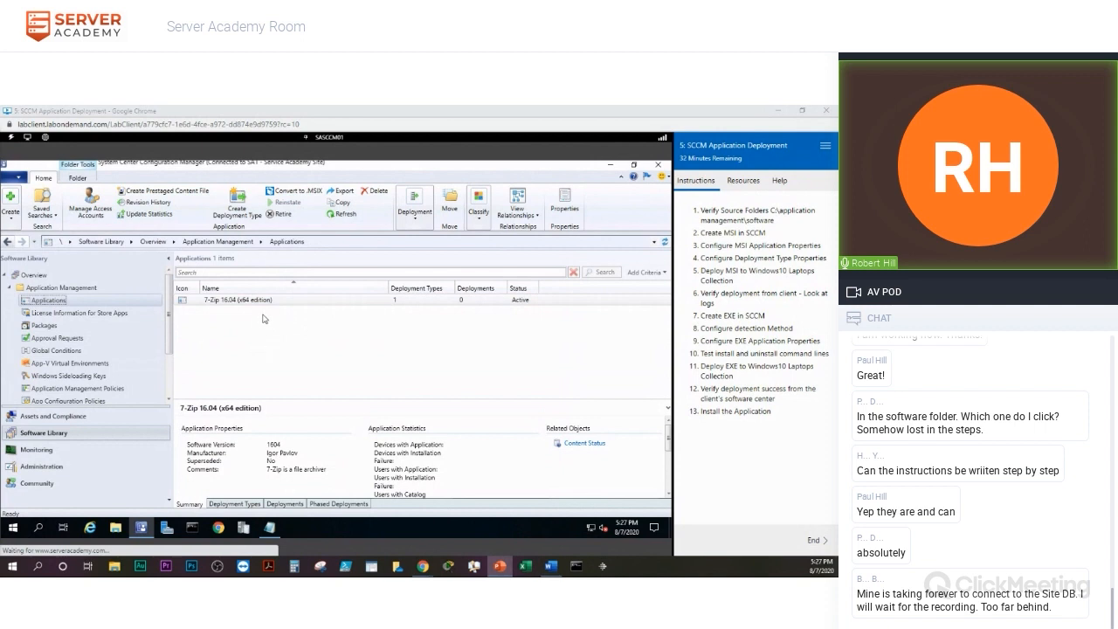
{"action": "left_click", "coordinate": [271, 302]}
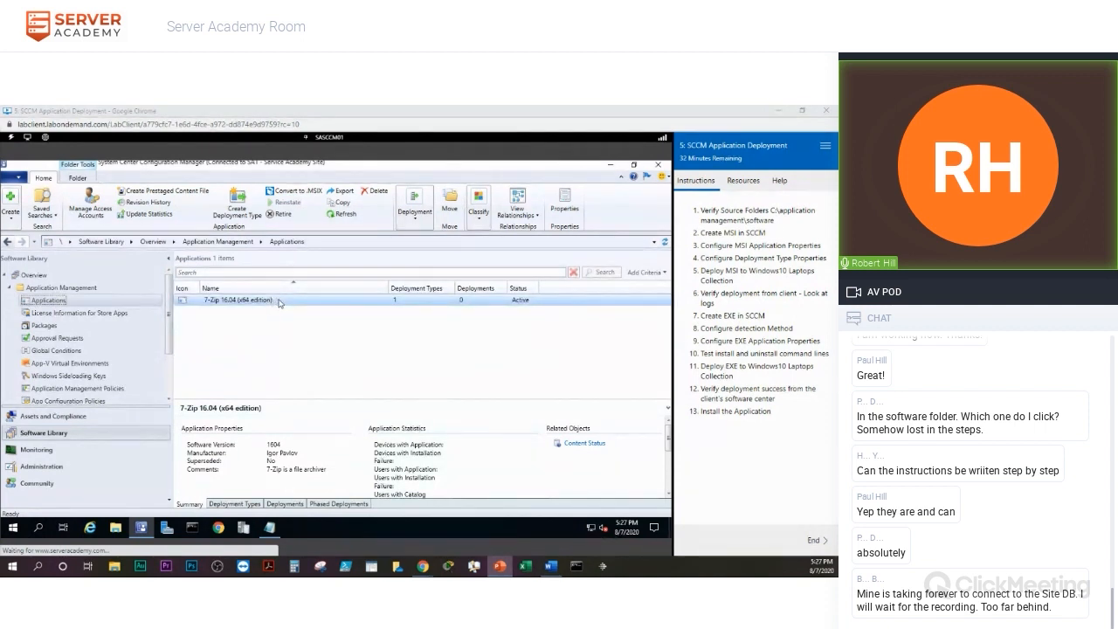
{"action": "right_click", "coordinate": [280, 302]}
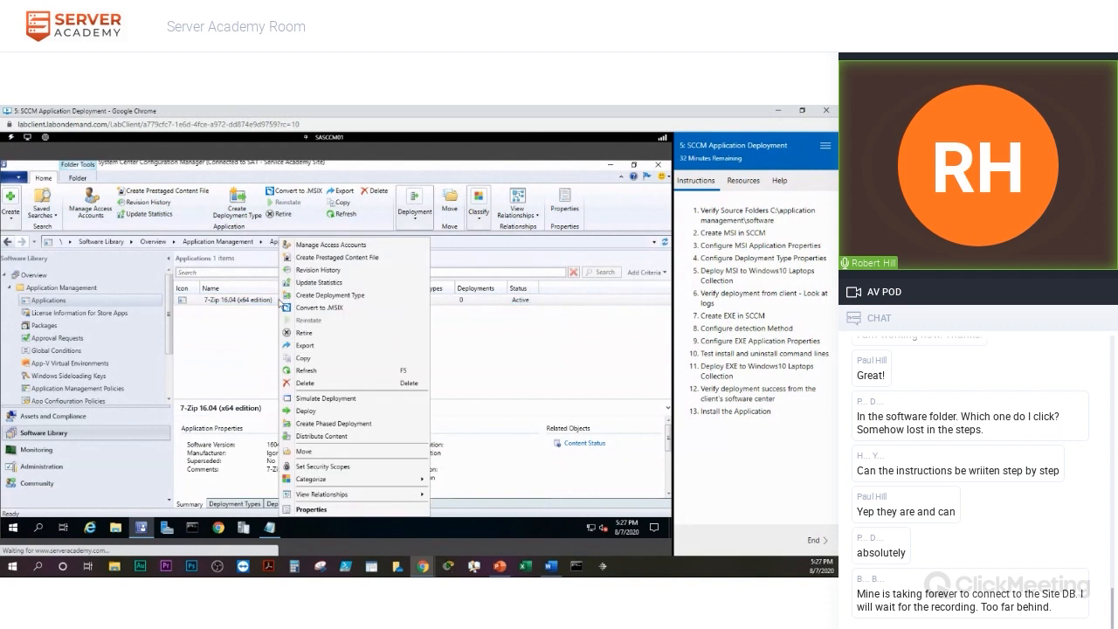
{"action": "left_click", "coordinate": [314, 510]}
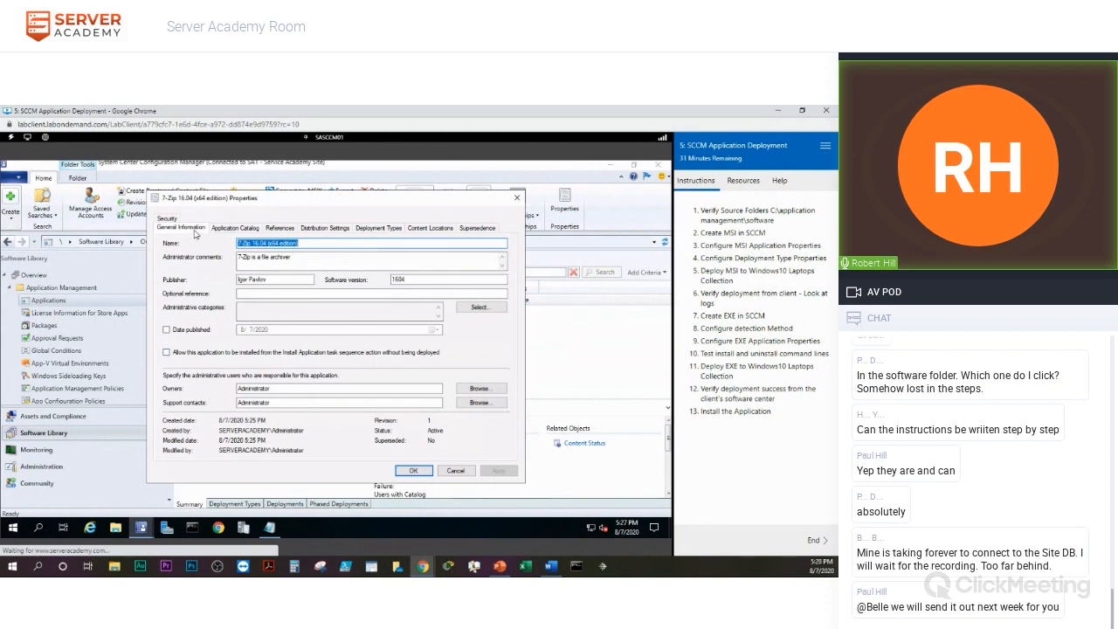
{"action": "left_click", "coordinate": [302, 245]}
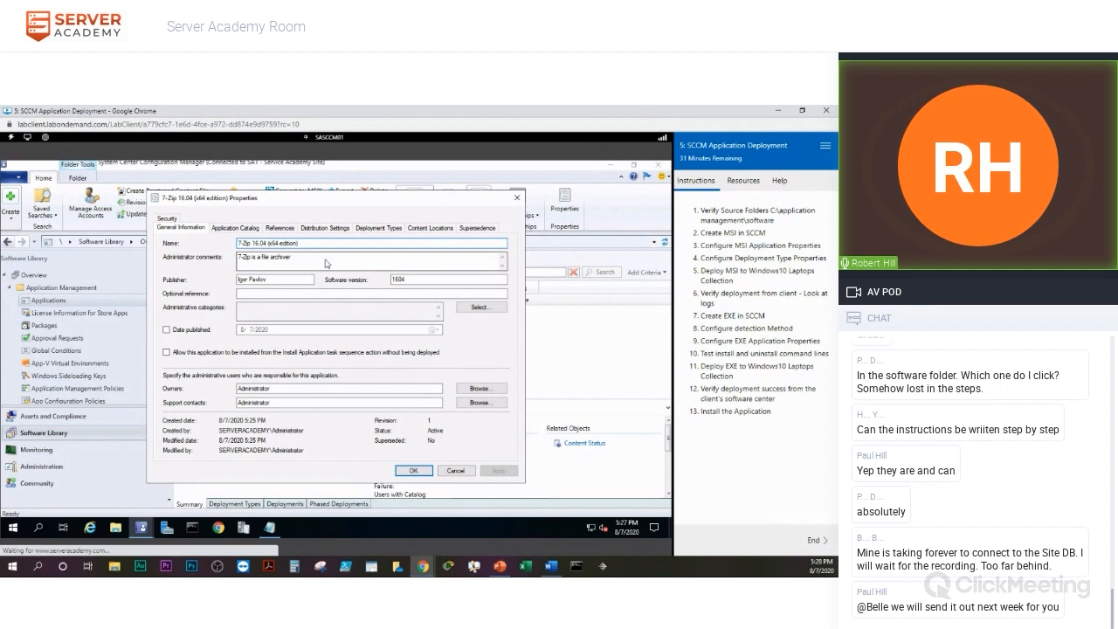
{"action": "key", "text": "BackSpace"}
{"action": "key", "text": "BackSpace"}
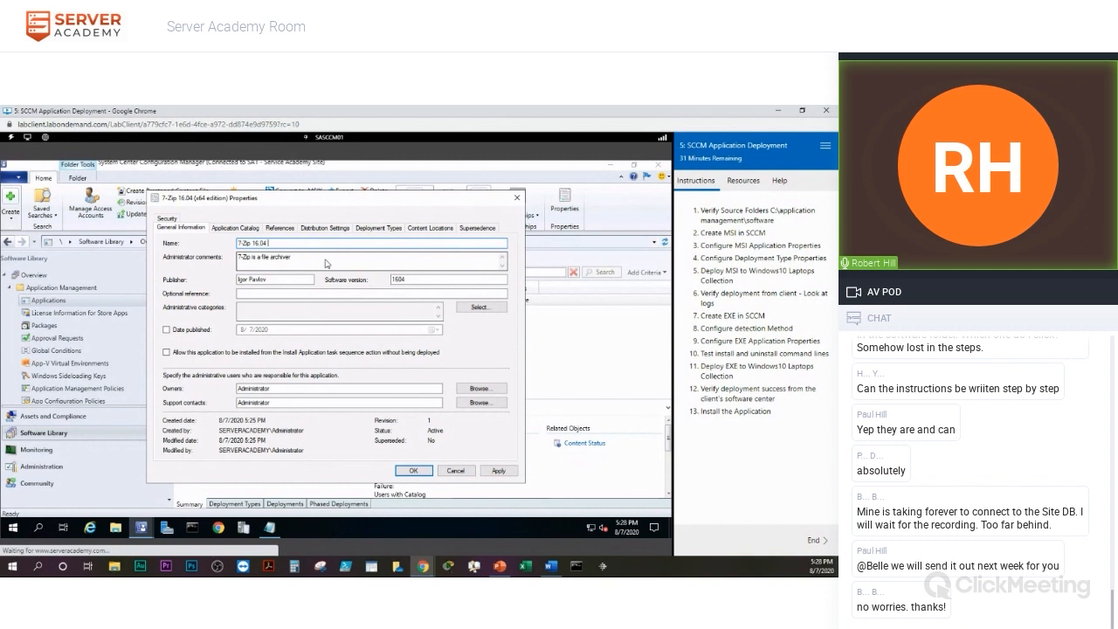
{"action": "type", "text": "MSI x64"}
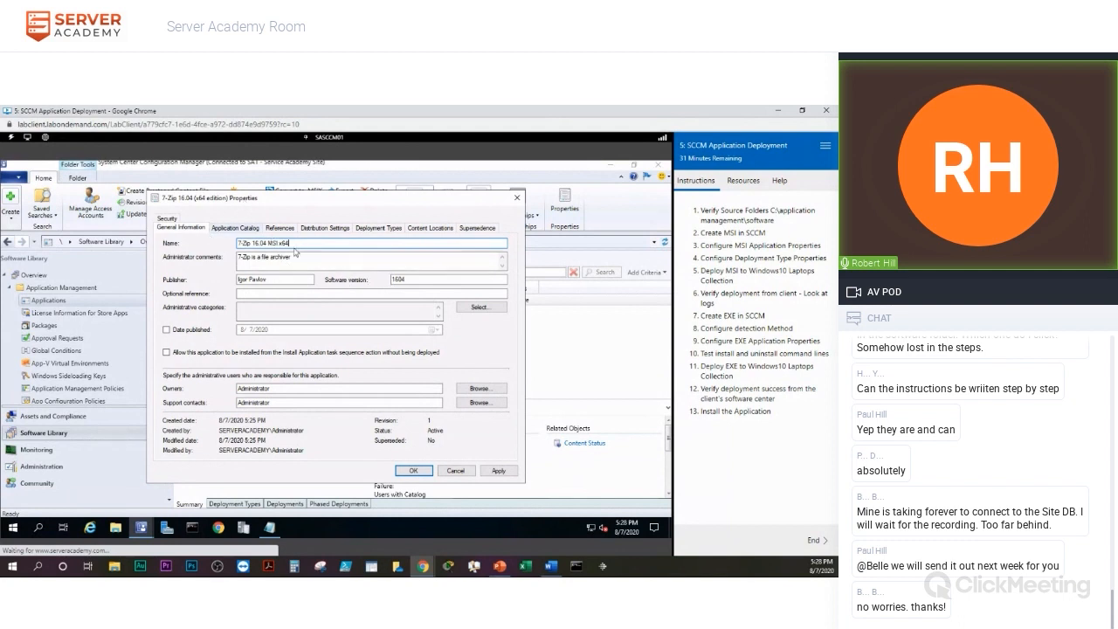
- Show the application's catalog settings, check the Configuration Manager version information and return to the application's properties
{"action": "left_click", "coordinate": [240, 229]}
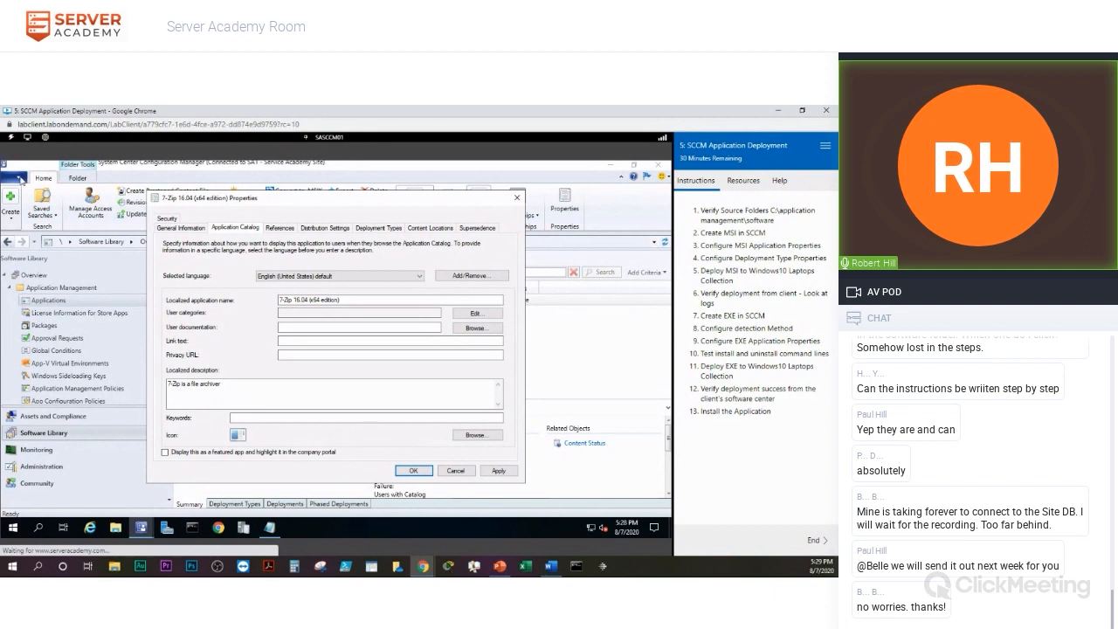
{"action": "left_click", "coordinate": [21, 179]}
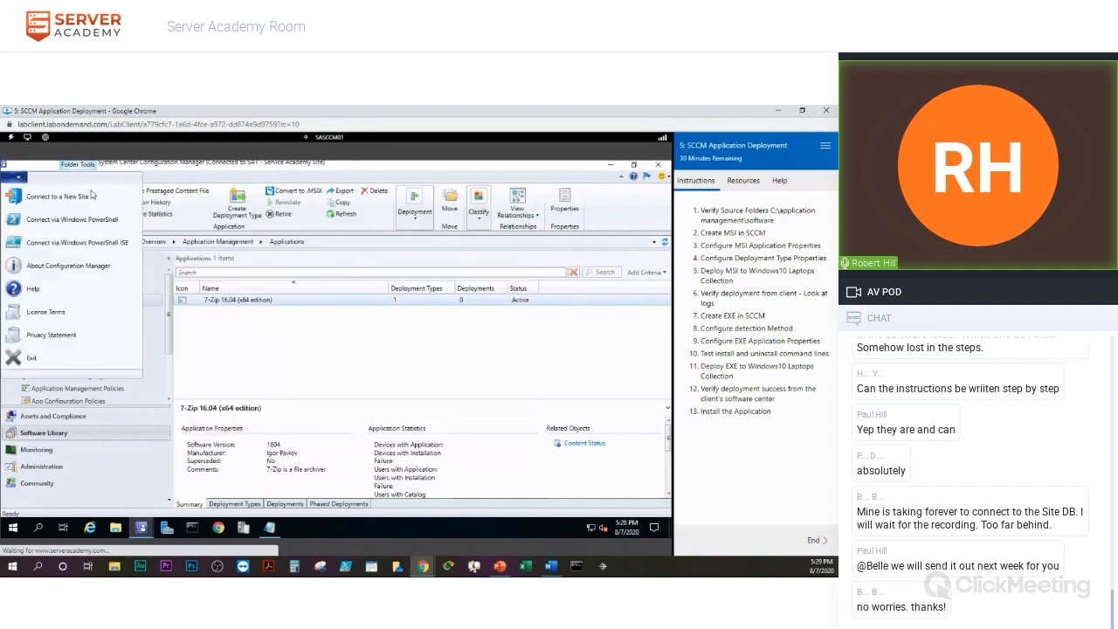
{"action": "left_click", "coordinate": [62, 273]}
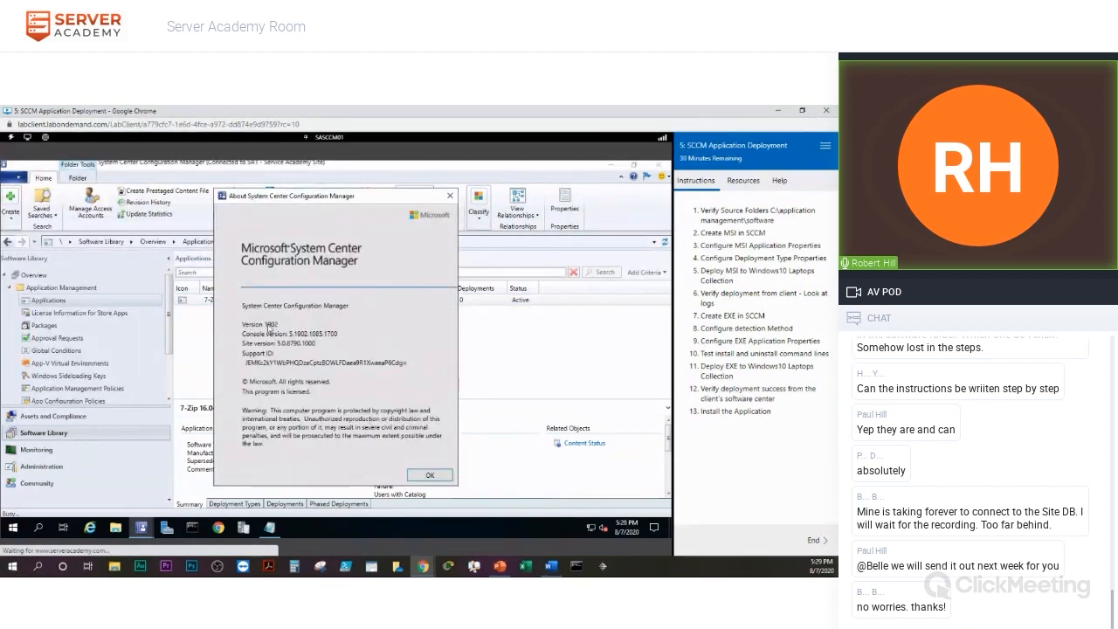
{"action": "left_click", "coordinate": [450, 196]}
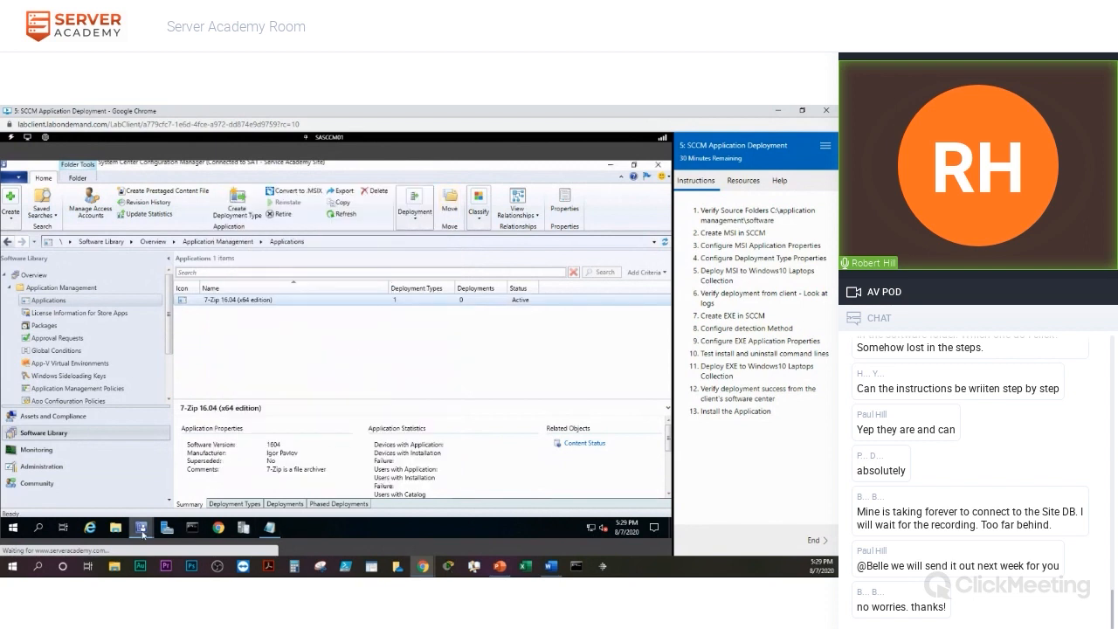
{"action": "mouse_move", "coordinate": [142, 533]}
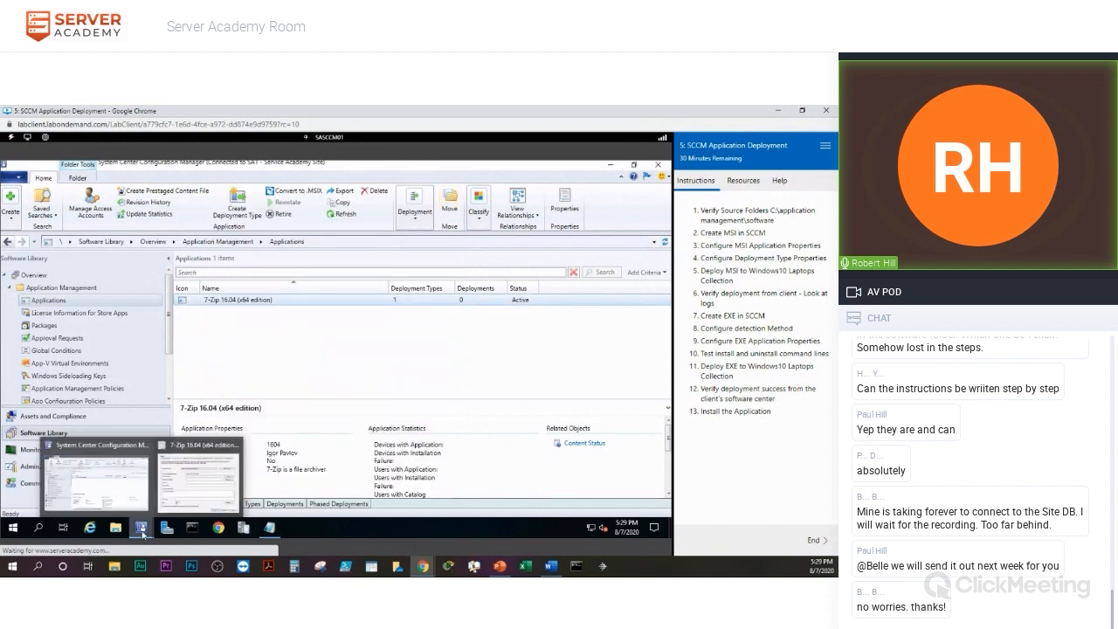
{"action": "left_click", "coordinate": [188, 496]}
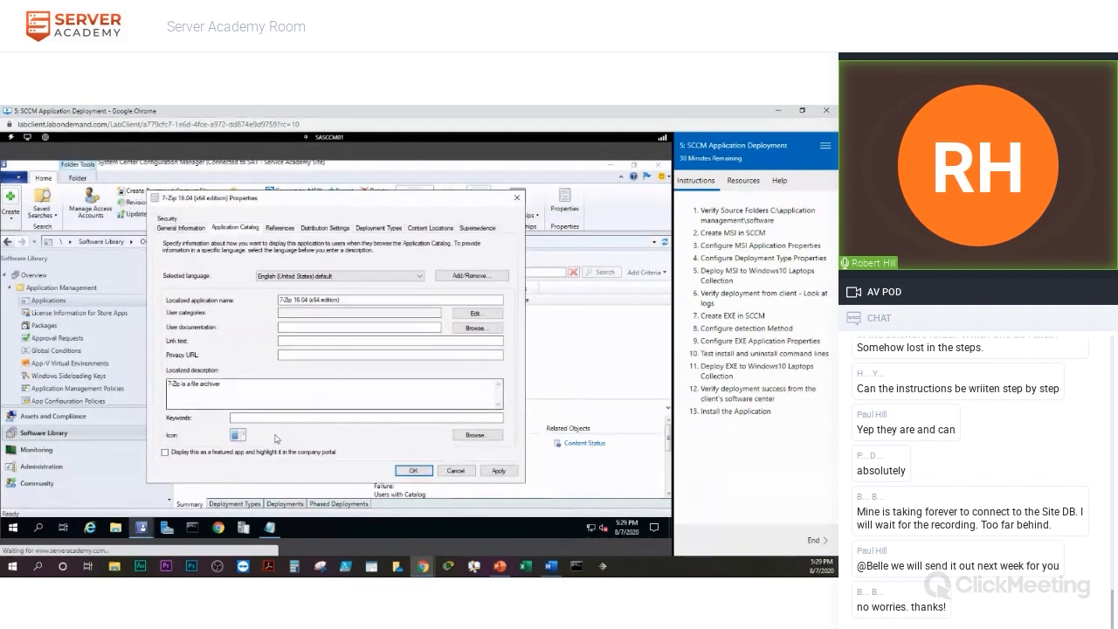
{"action": "mouse_move", "coordinate": [143, 534]}
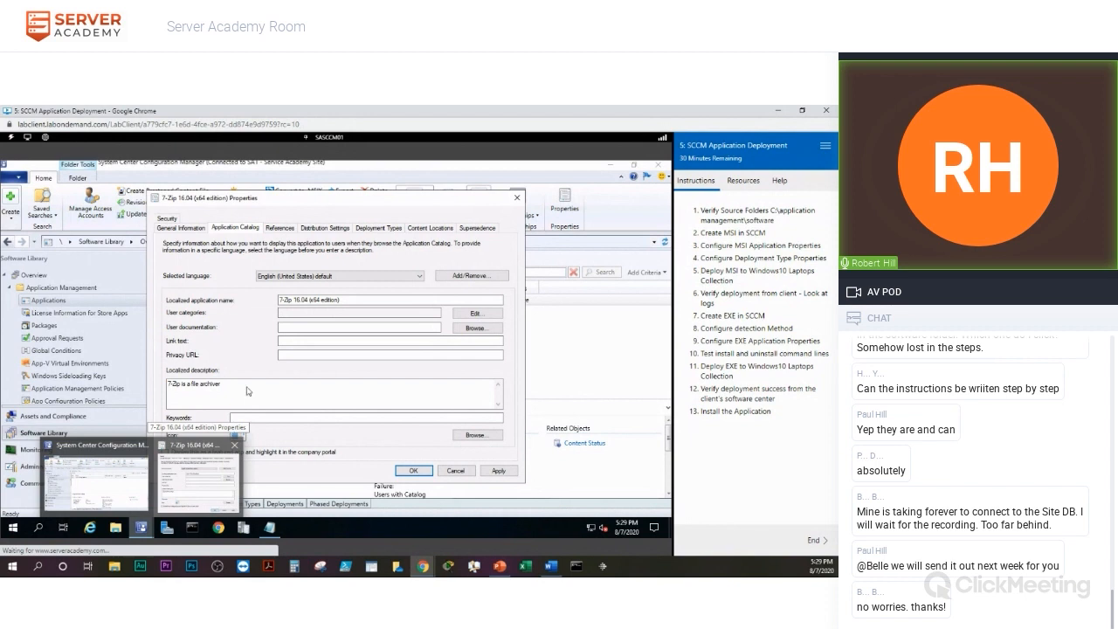
{"action": "left_click", "coordinate": [185, 490]}
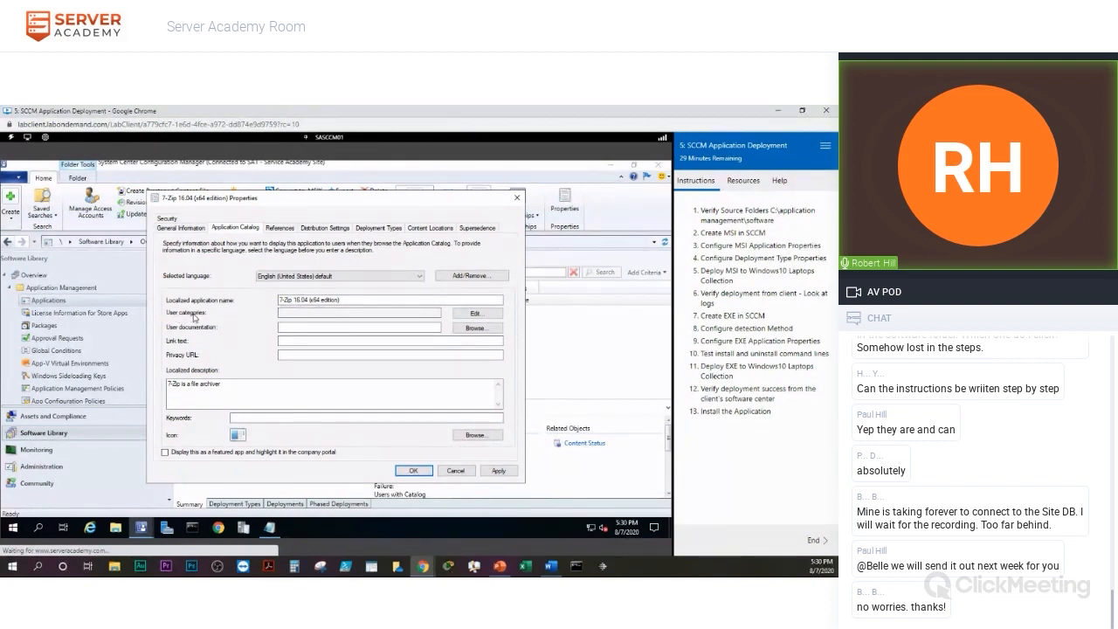
- Create a user category named "Archiver" and assign it to the 7-Zip application
{"action": "left_click", "coordinate": [479, 315]}
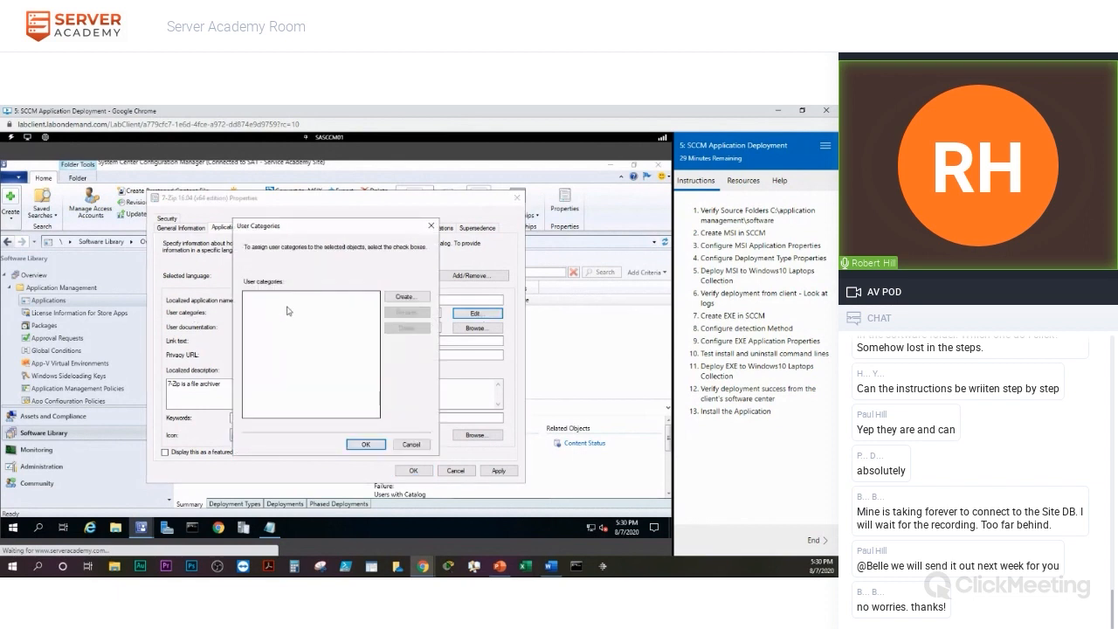
{"action": "left_click", "coordinate": [398, 298]}
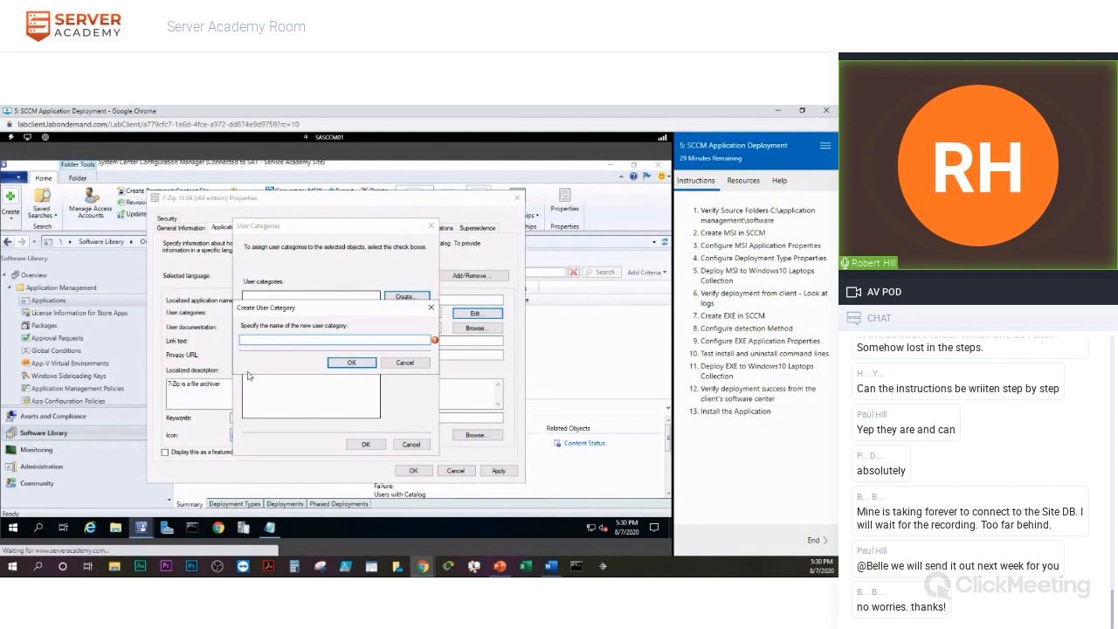
{"action": "type", "text": "Archiver"}
{"action": "left_click", "coordinate": [349, 363]}
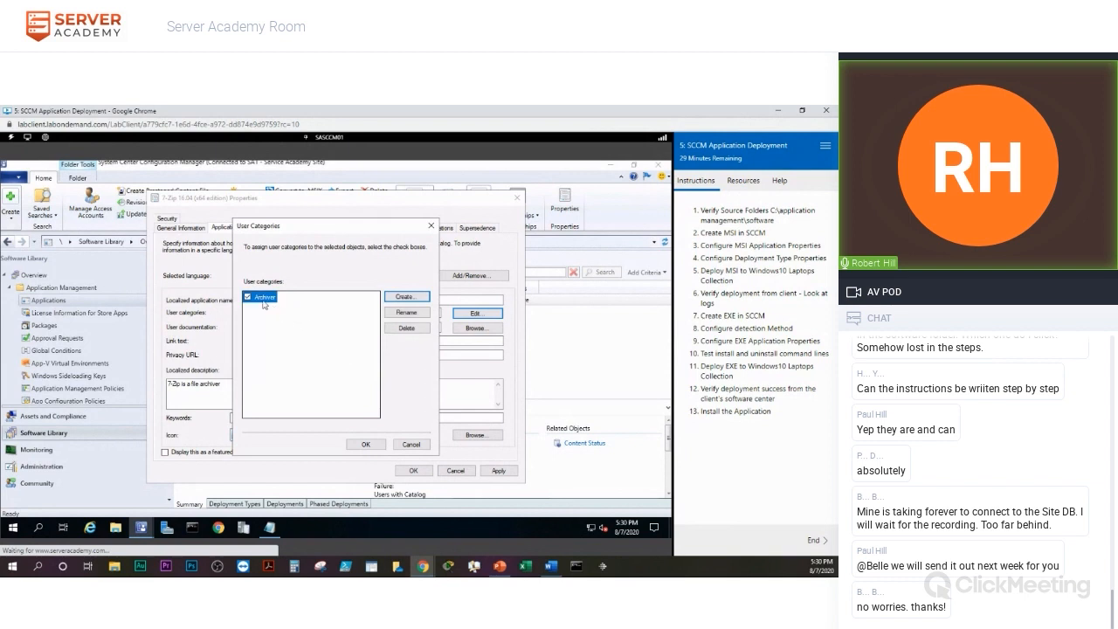
{"action": "left_click", "coordinate": [366, 445]}
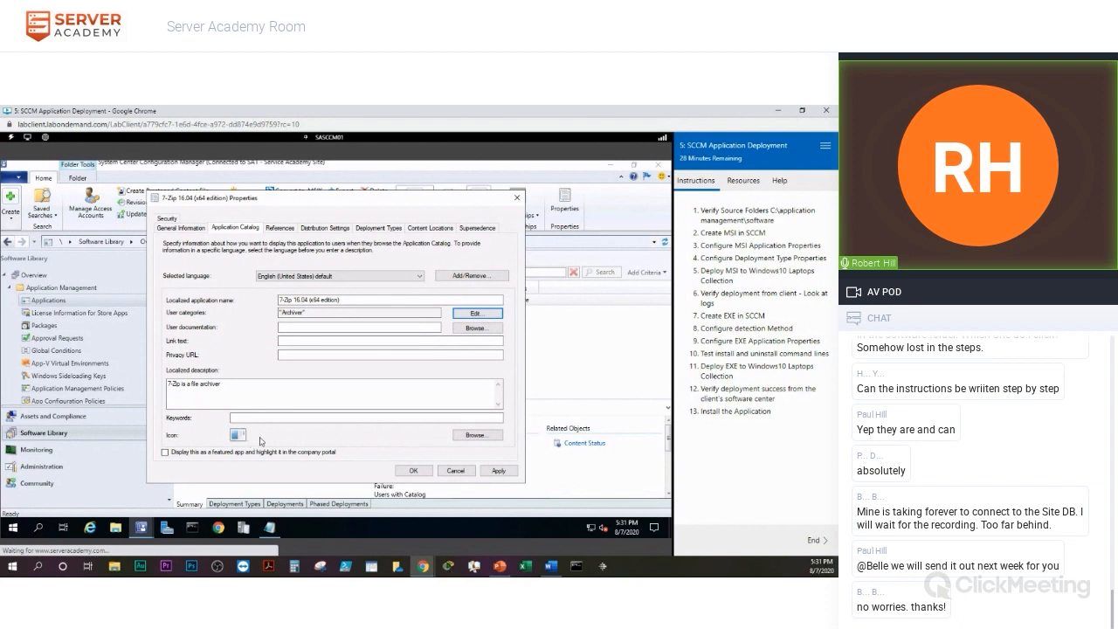
- Set the application's catalog icon to the 7-zip icon file from C:\Application Management\Software\Icons
{"action": "left_click", "coordinate": [468, 435]}
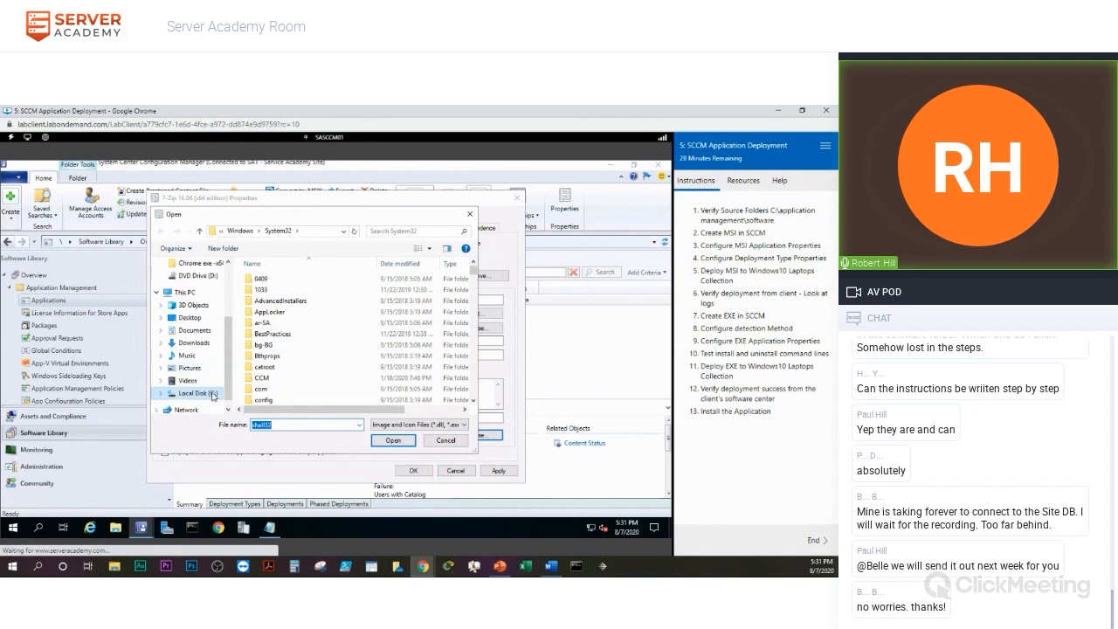
{"action": "left_click", "coordinate": [198, 393]}
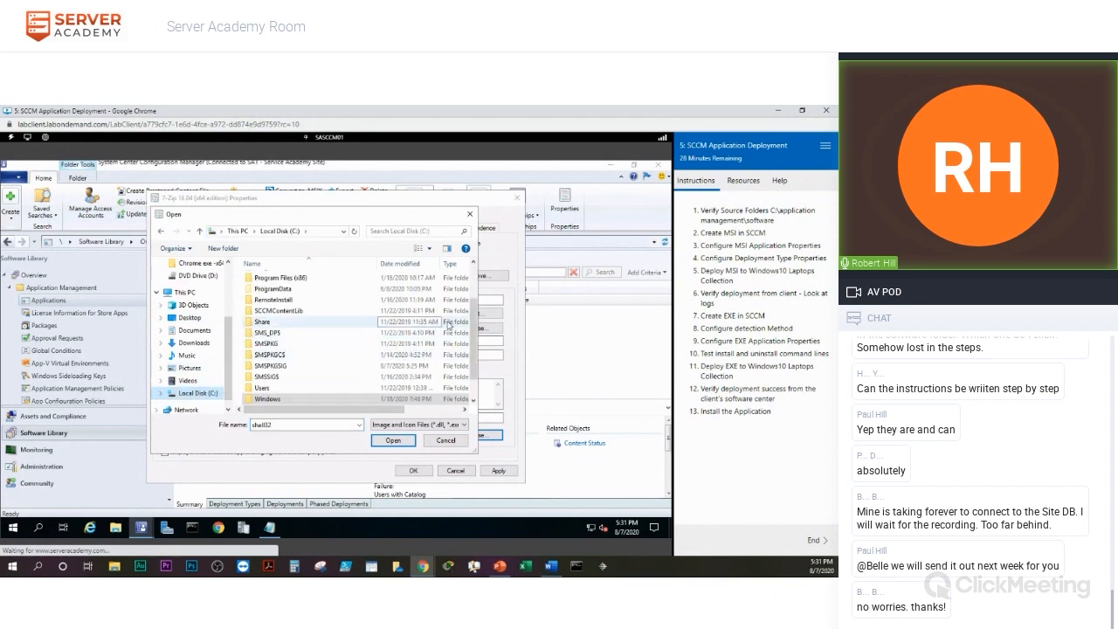
{"action": "left_click_drag", "start_coordinate": [474, 313], "coordinate": [469, 254]}
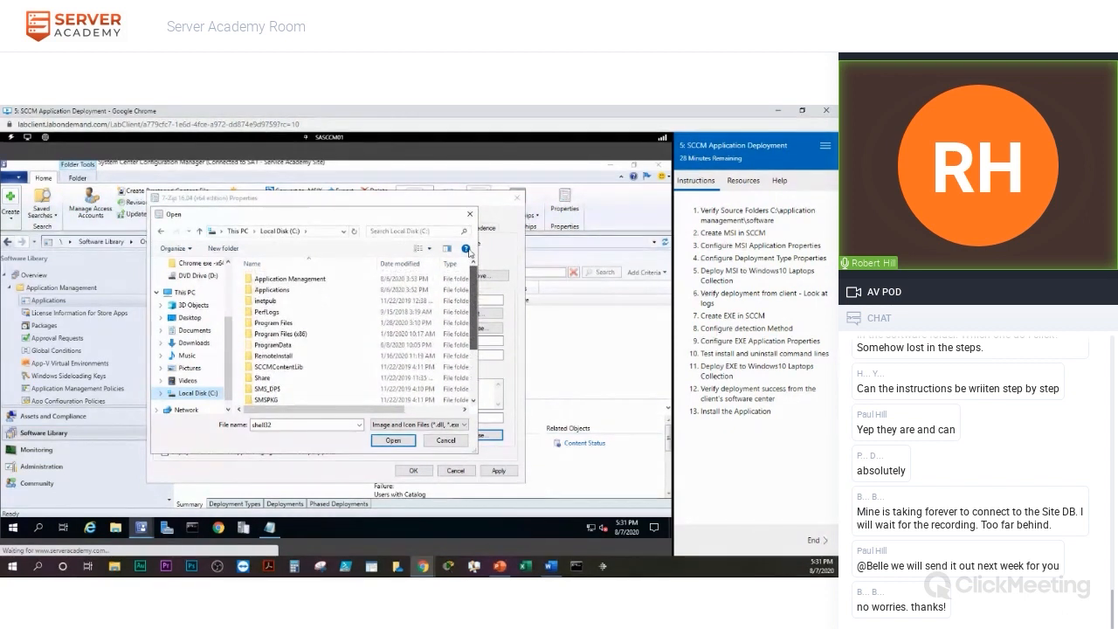
{"action": "left_click", "coordinate": [306, 280]}
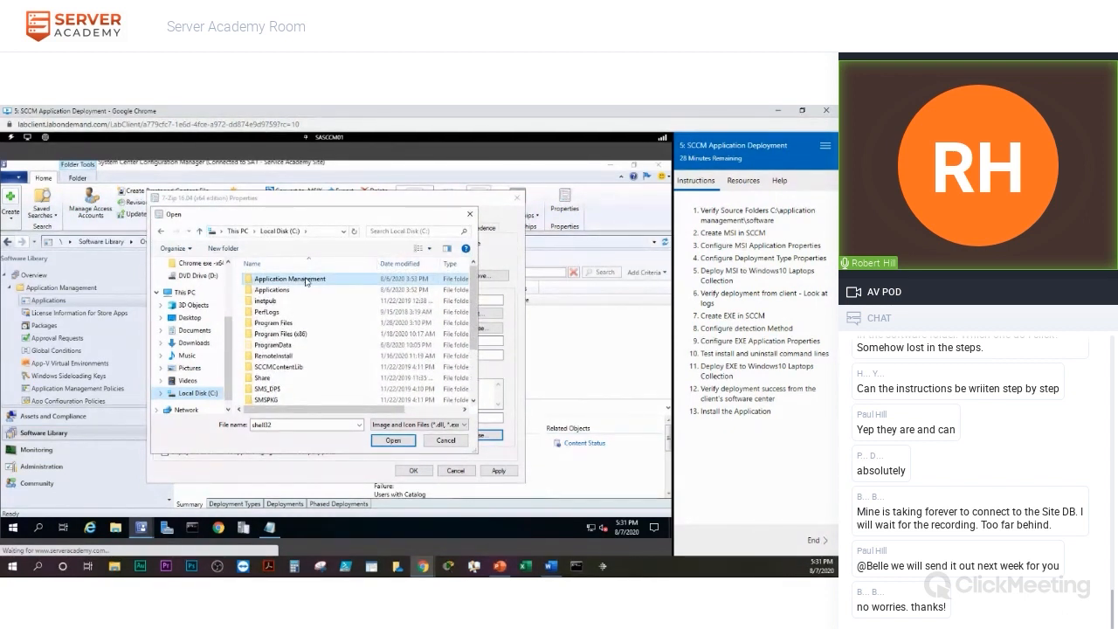
{"action": "double_click", "coordinate": [305, 279]}
{"action": "double_click", "coordinate": [260, 279]}
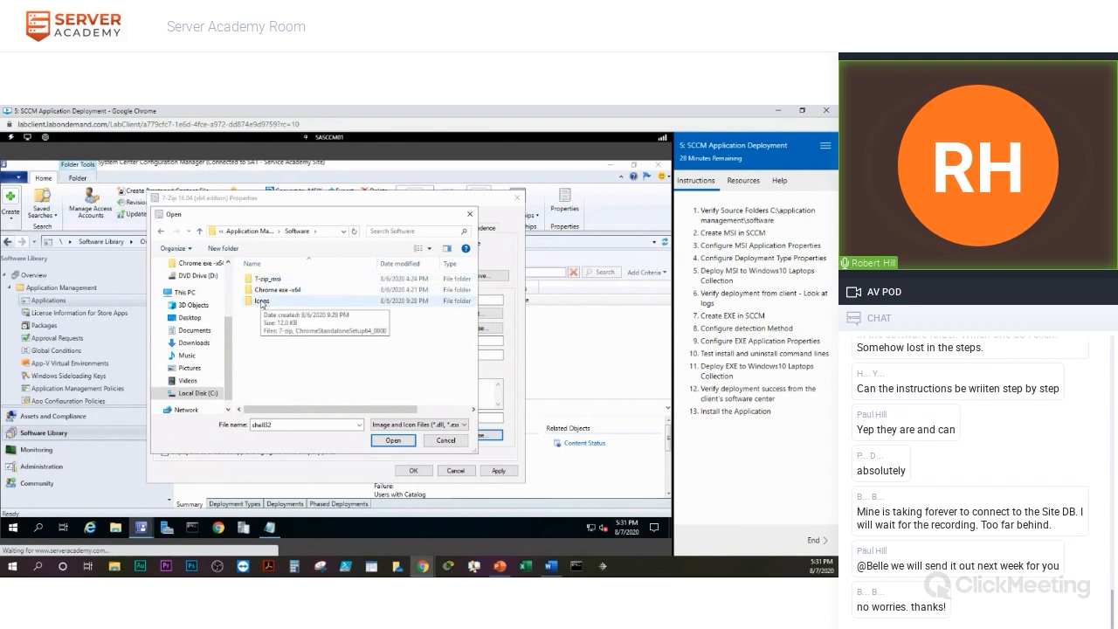
{"action": "double_click", "coordinate": [261, 301]}
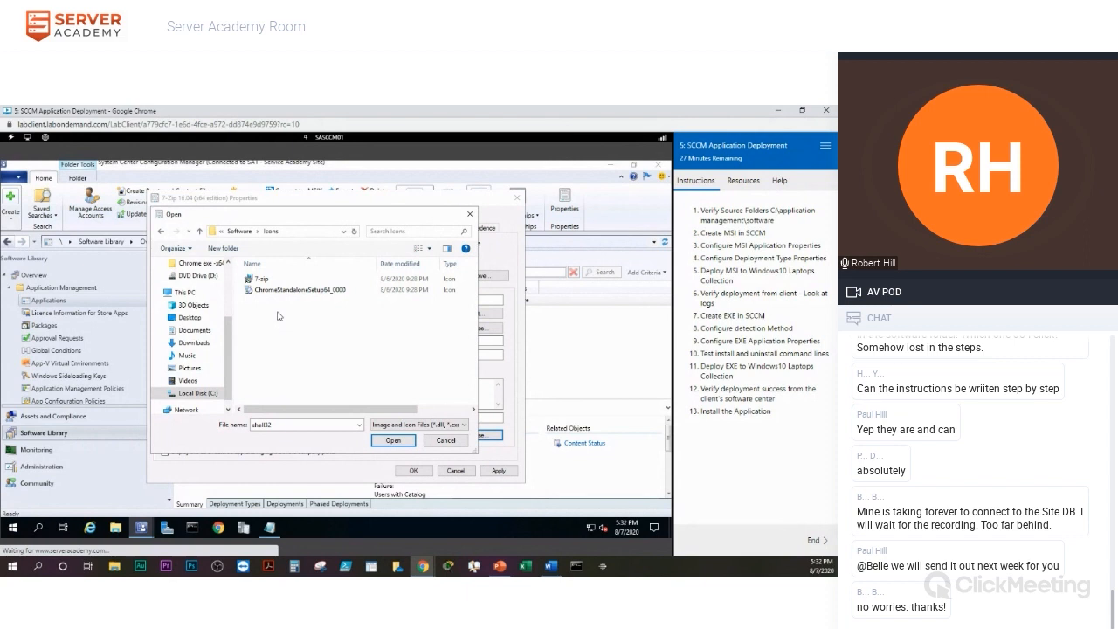
{"action": "double_click", "coordinate": [249, 280]}
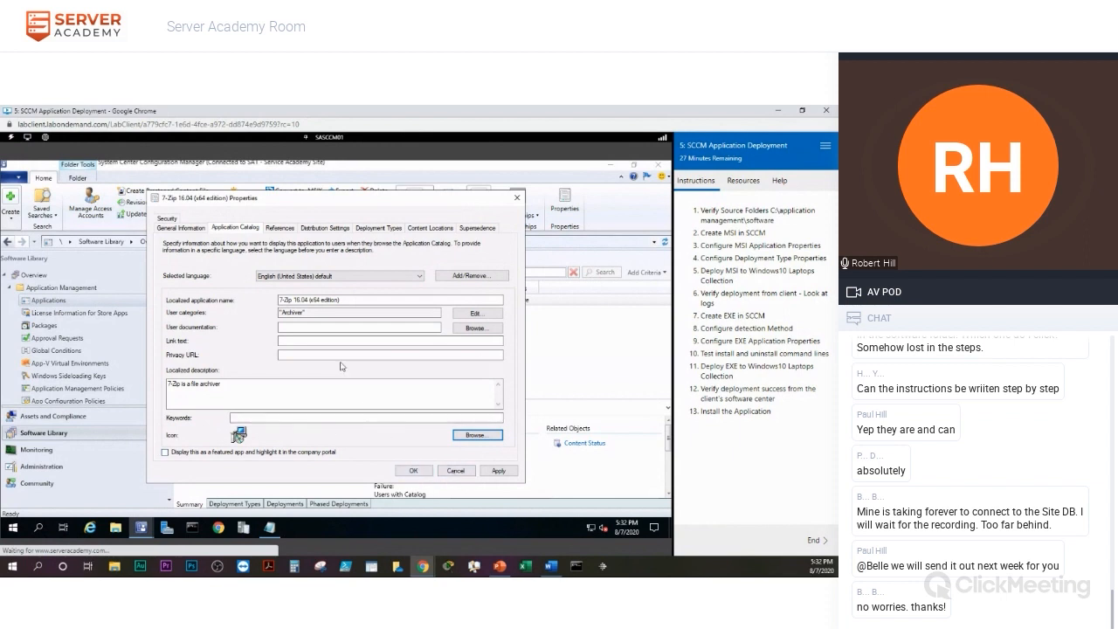
- Review the application's references, distribution settings, deployment types, content locations and supersedence, and save its properties
{"action": "left_click", "coordinate": [282, 228]}
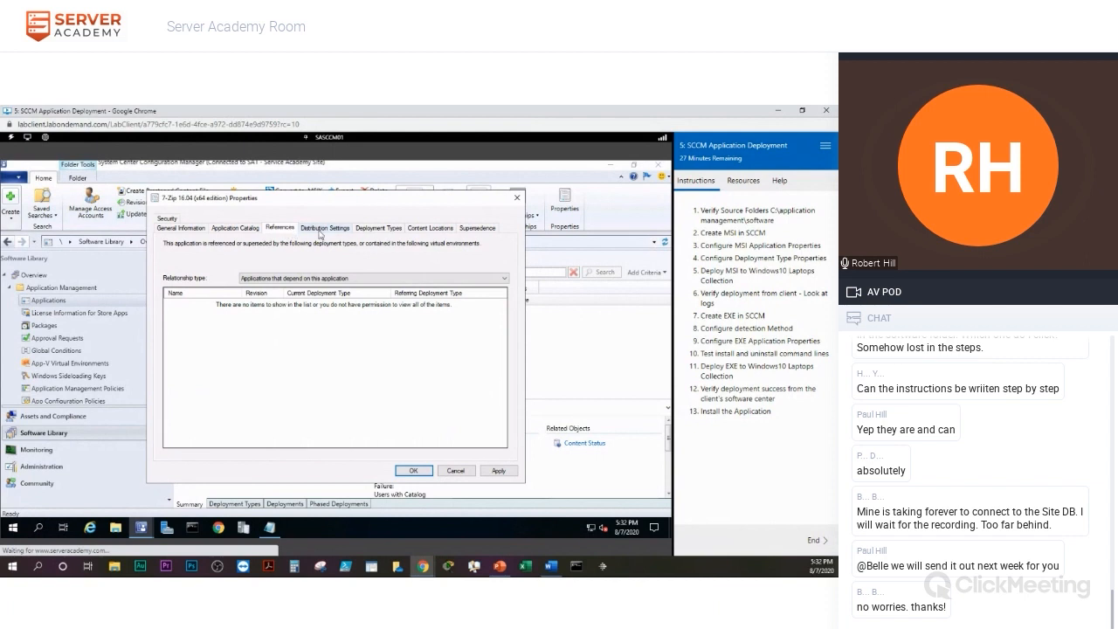
{"action": "left_click", "coordinate": [322, 230]}
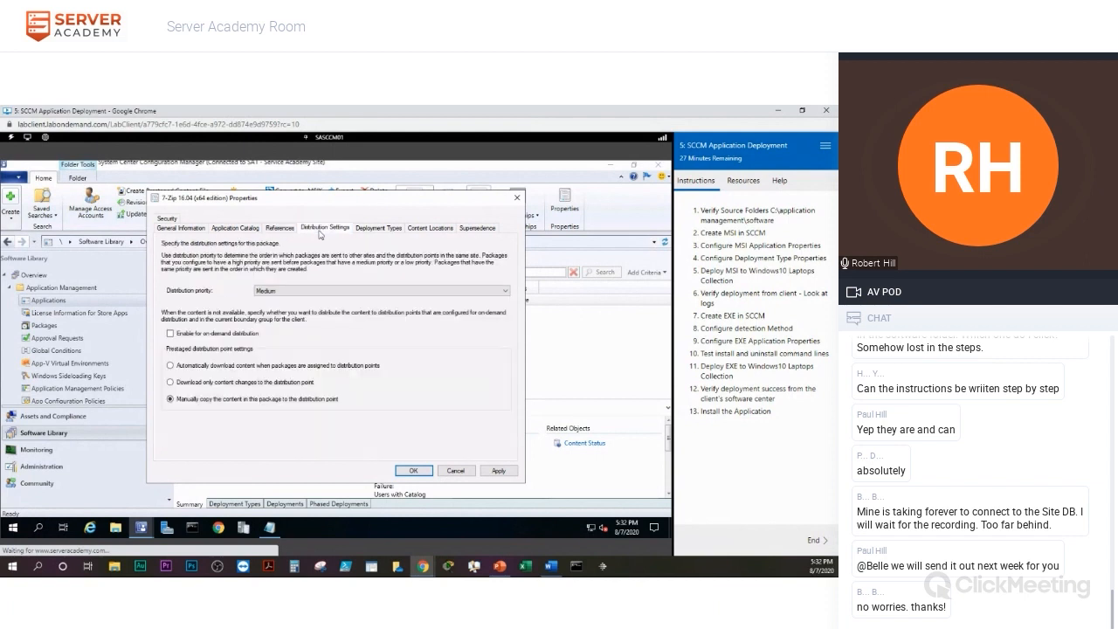
{"action": "left_click", "coordinate": [377, 230]}
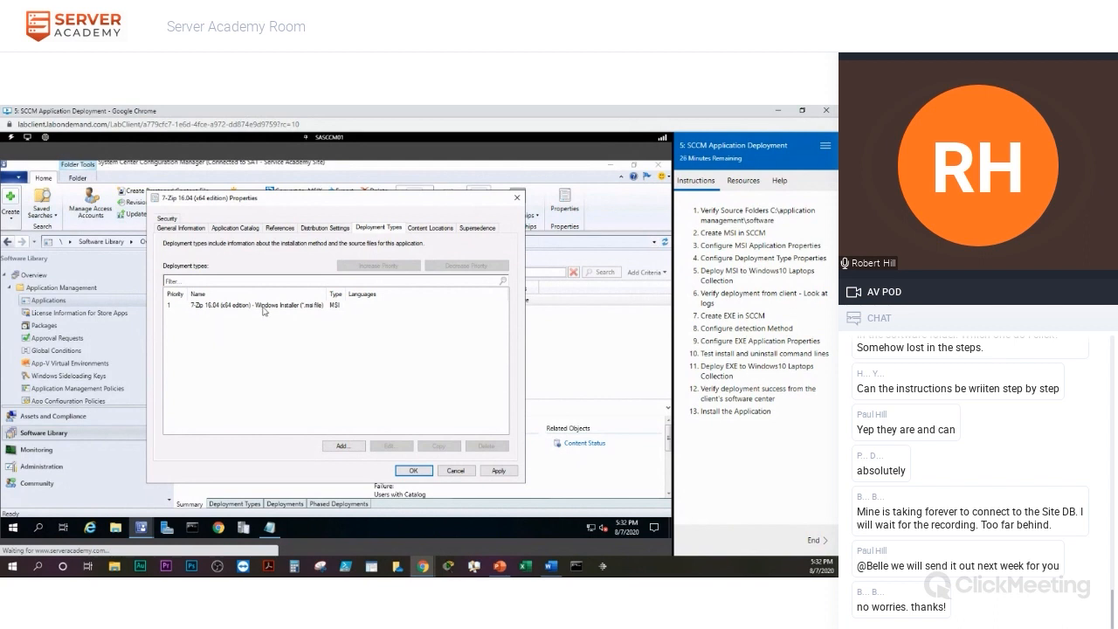
{"action": "left_click", "coordinate": [420, 228]}
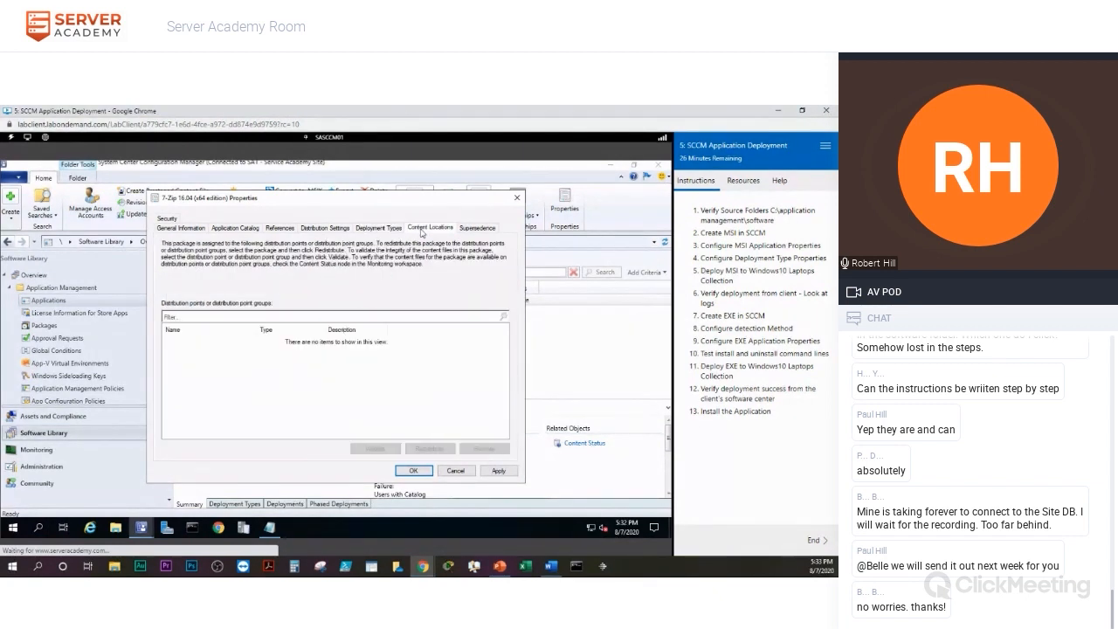
{"action": "left_click", "coordinate": [476, 228]}
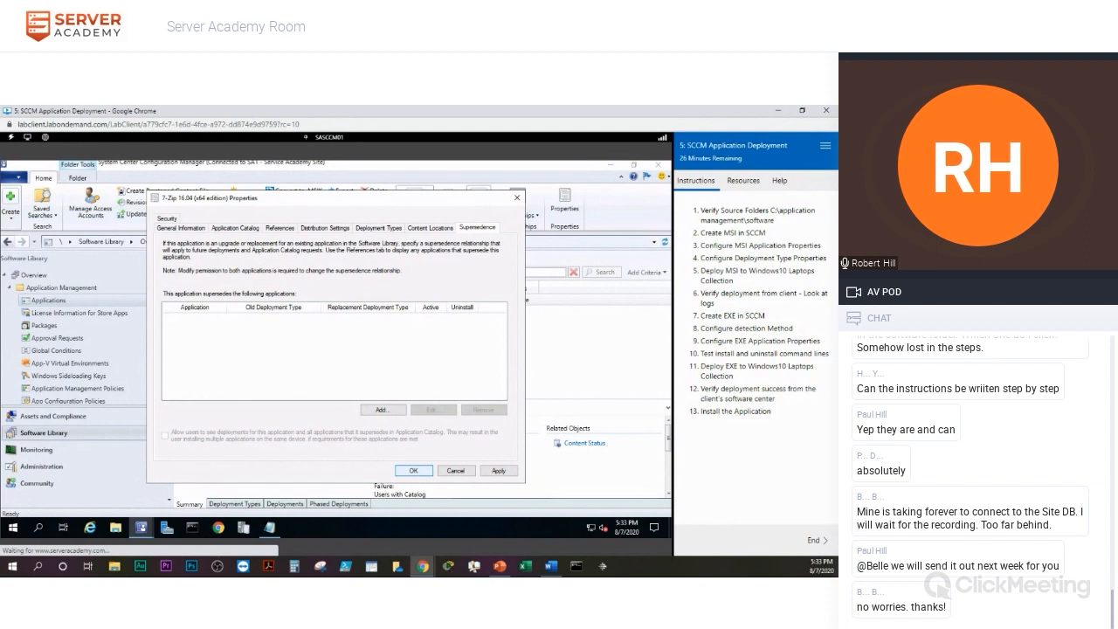
{"action": "key", "text": "alt+Tab"}
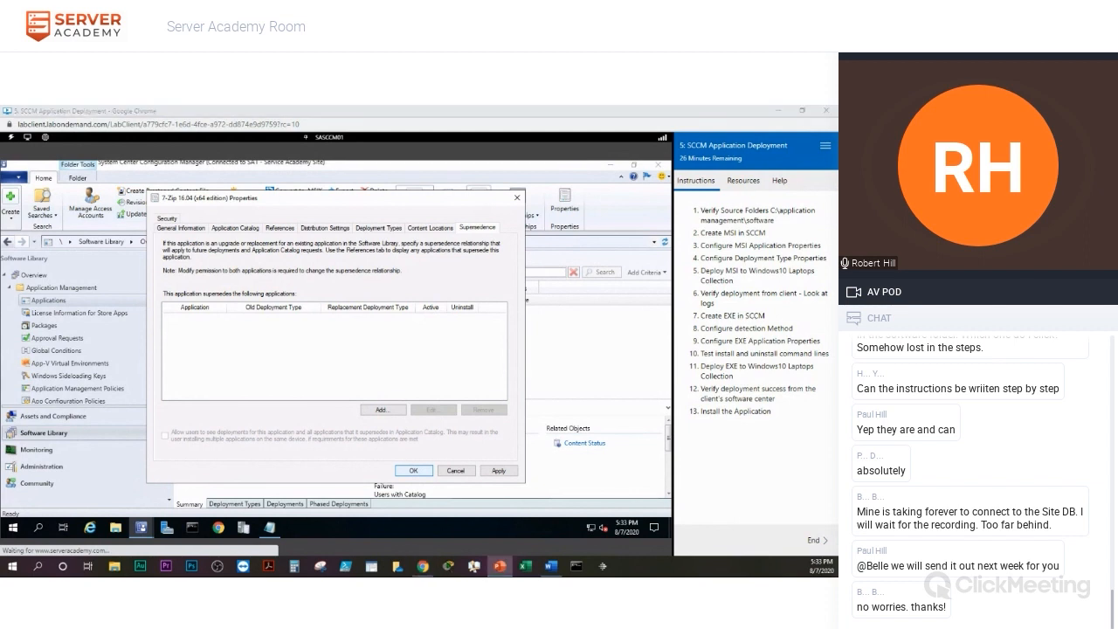
{"action": "left_click", "coordinate": [409, 472]}
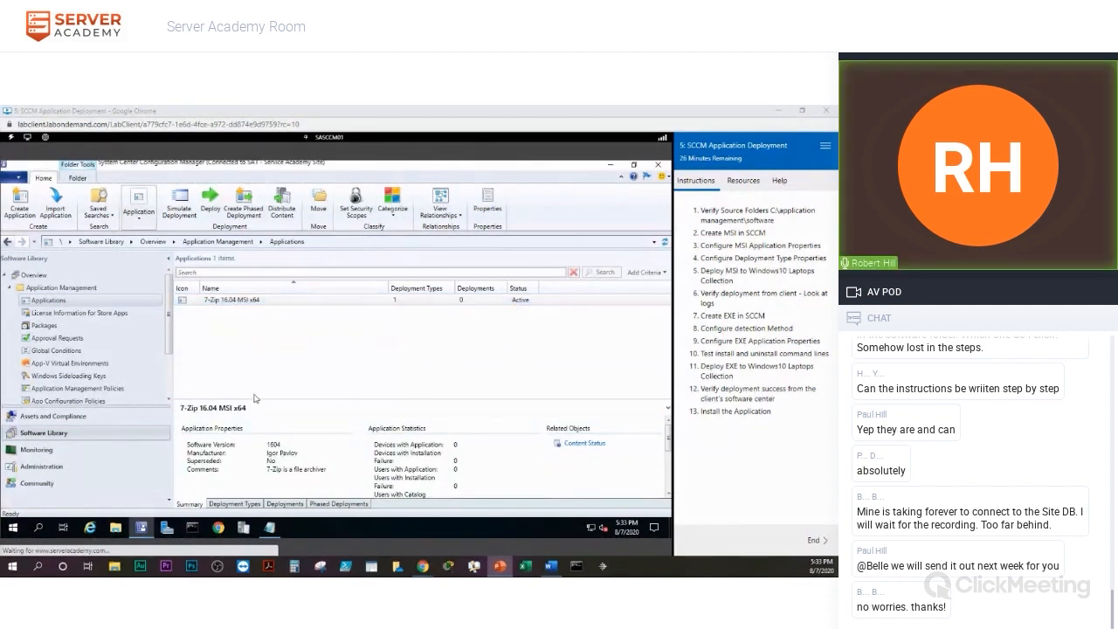
- Open the properties of the 7-Zip application's Windows Installer deployment type
{"action": "left_click", "coordinate": [228, 506]}
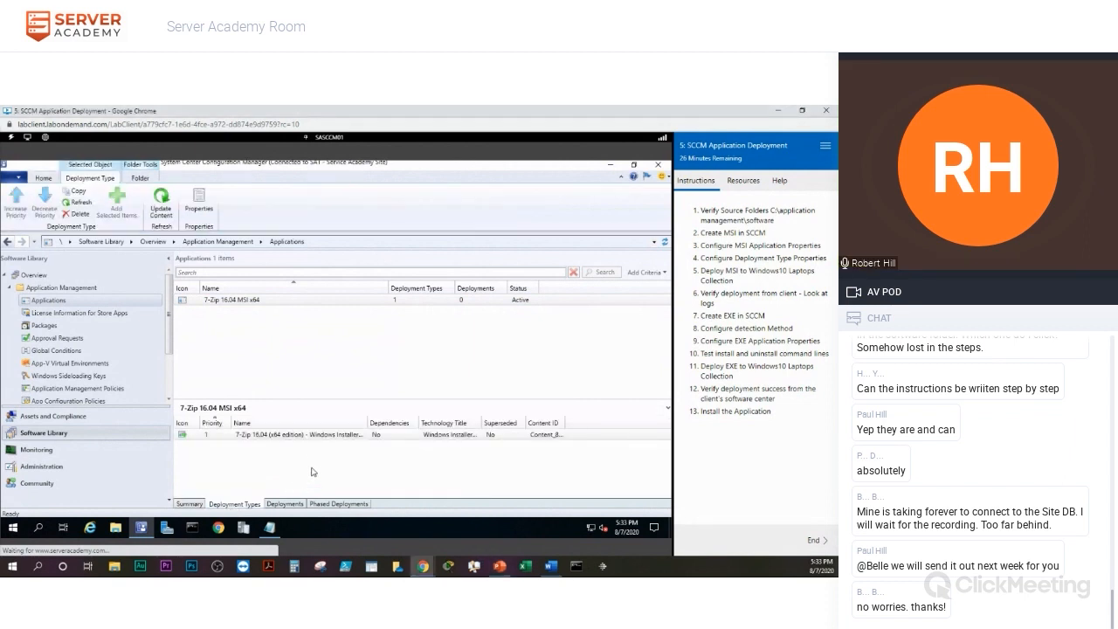
{"action": "left_click", "coordinate": [283, 439]}
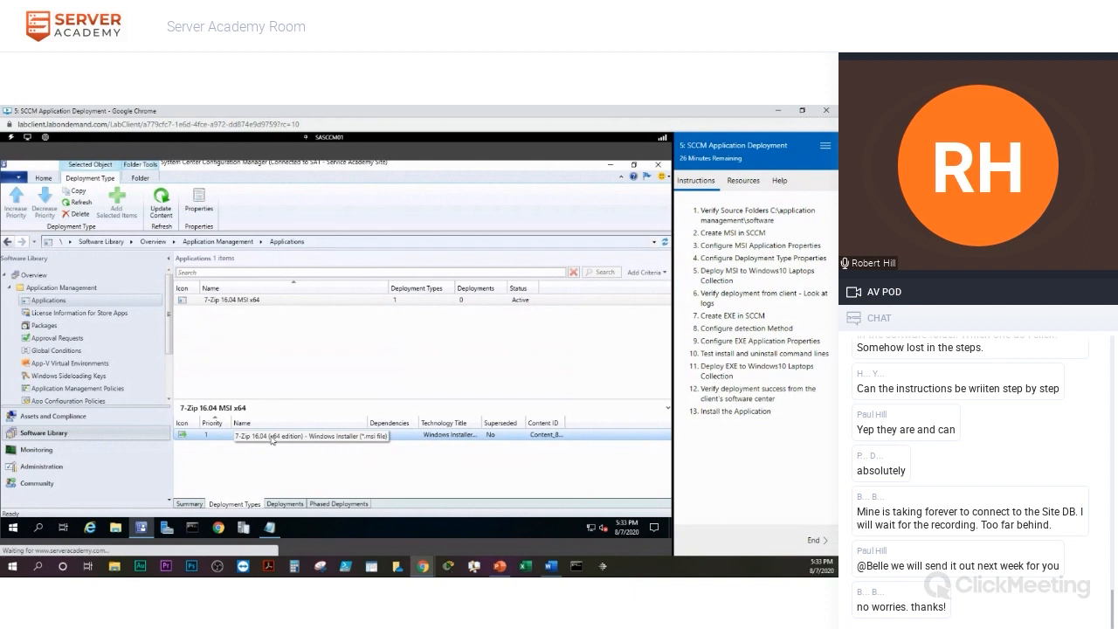
{"action": "right_click", "coordinate": [272, 440]}
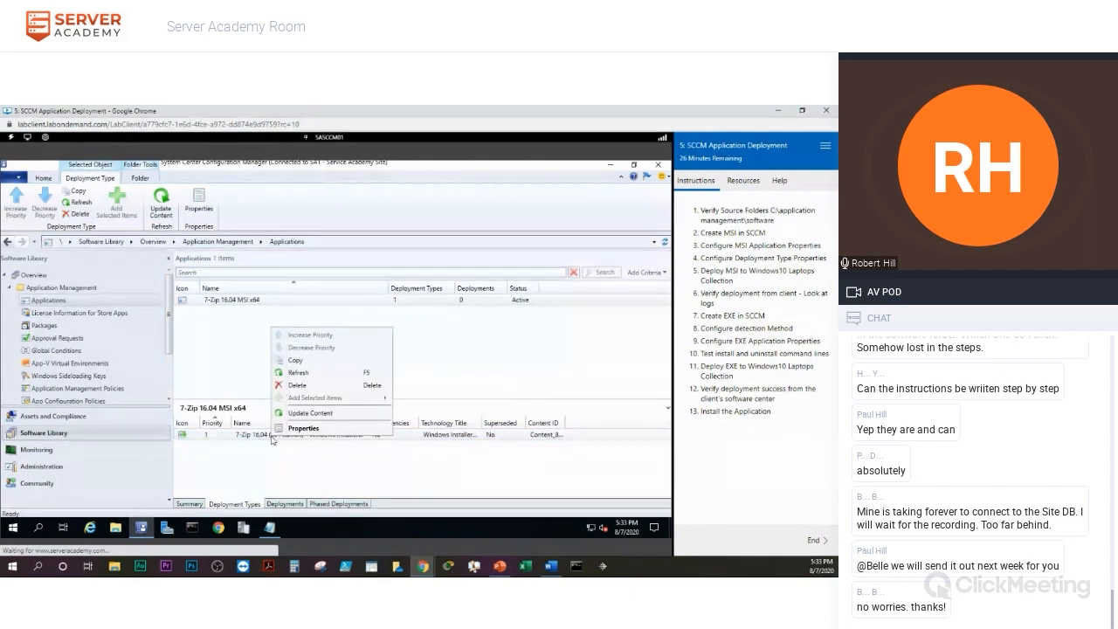
{"action": "left_click", "coordinate": [297, 428]}
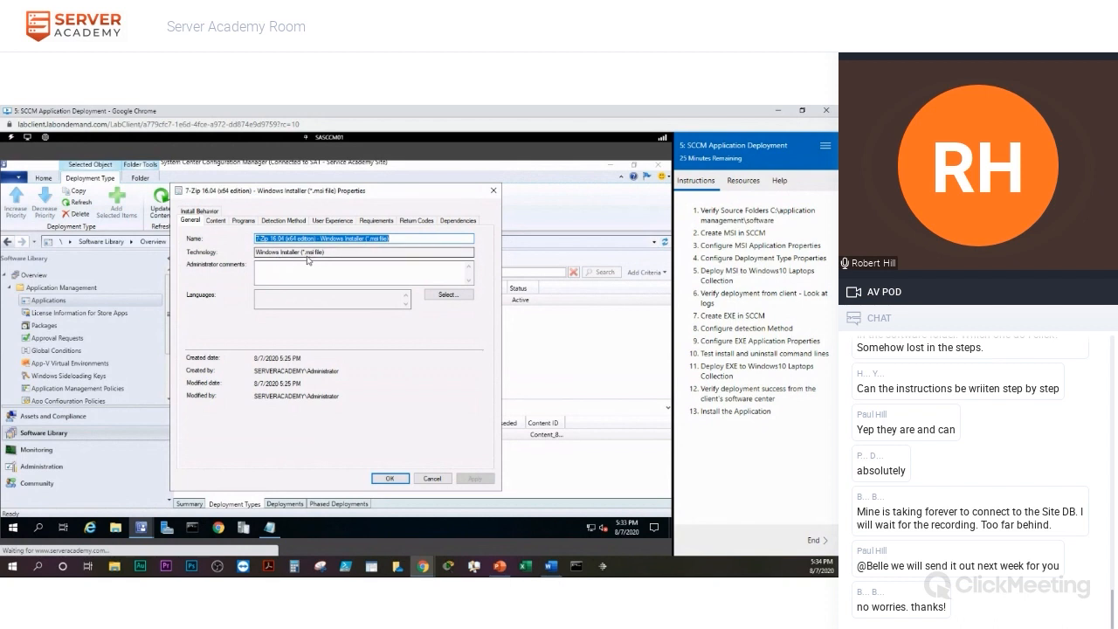
- Examine the deployment type's content location, install and uninstall commands, and the MSI product code detection clause
{"action": "left_click", "coordinate": [217, 221]}
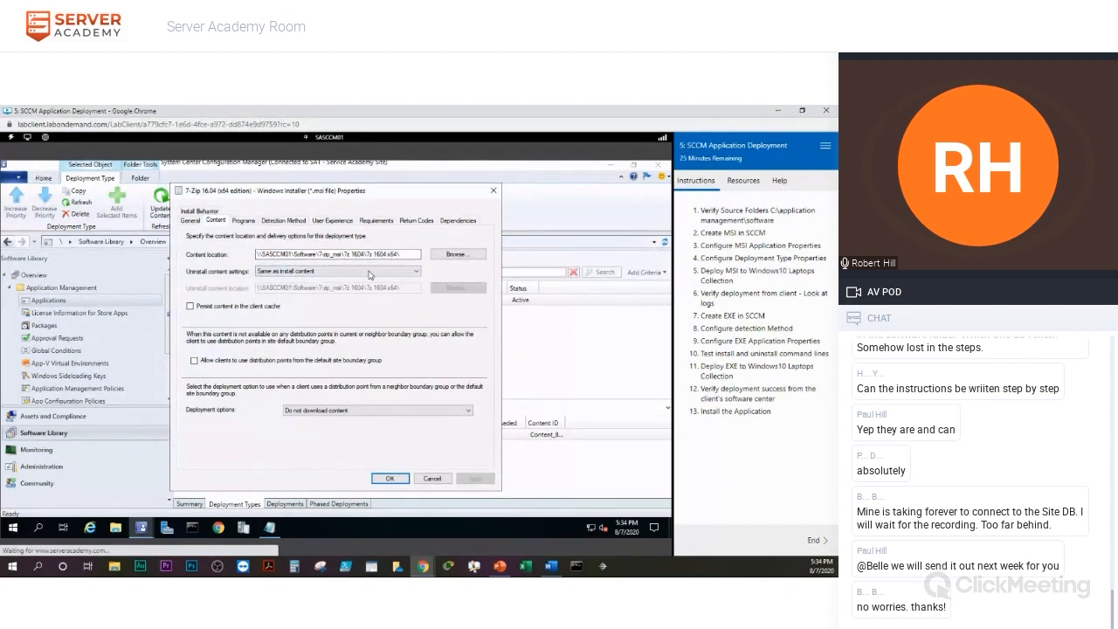
{"action": "left_click", "coordinate": [246, 223]}
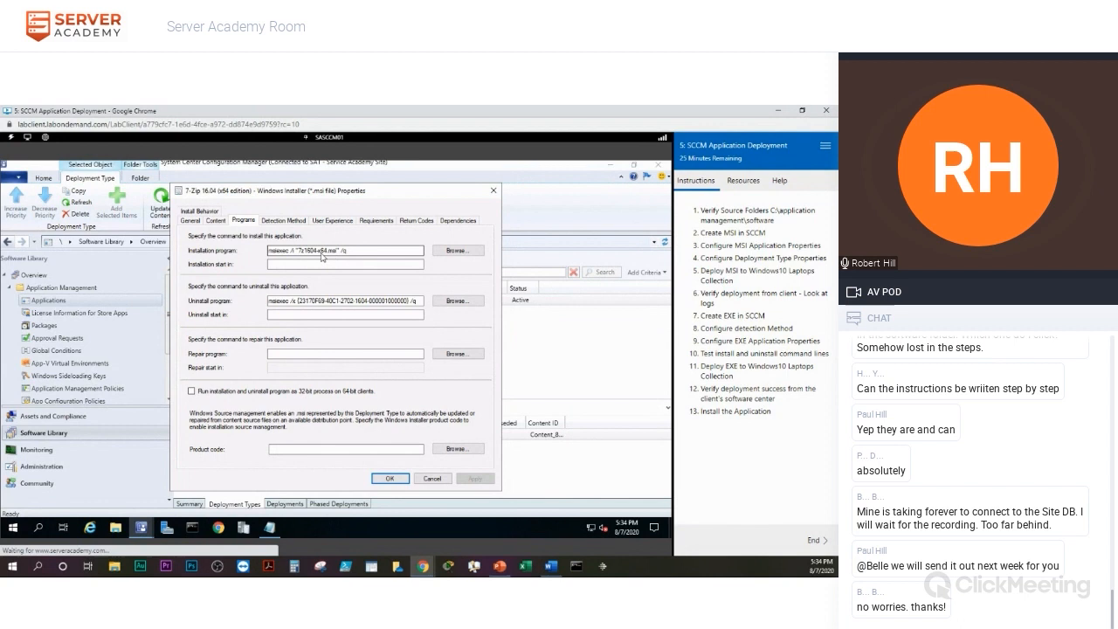
{"action": "left_click", "coordinate": [319, 264]}
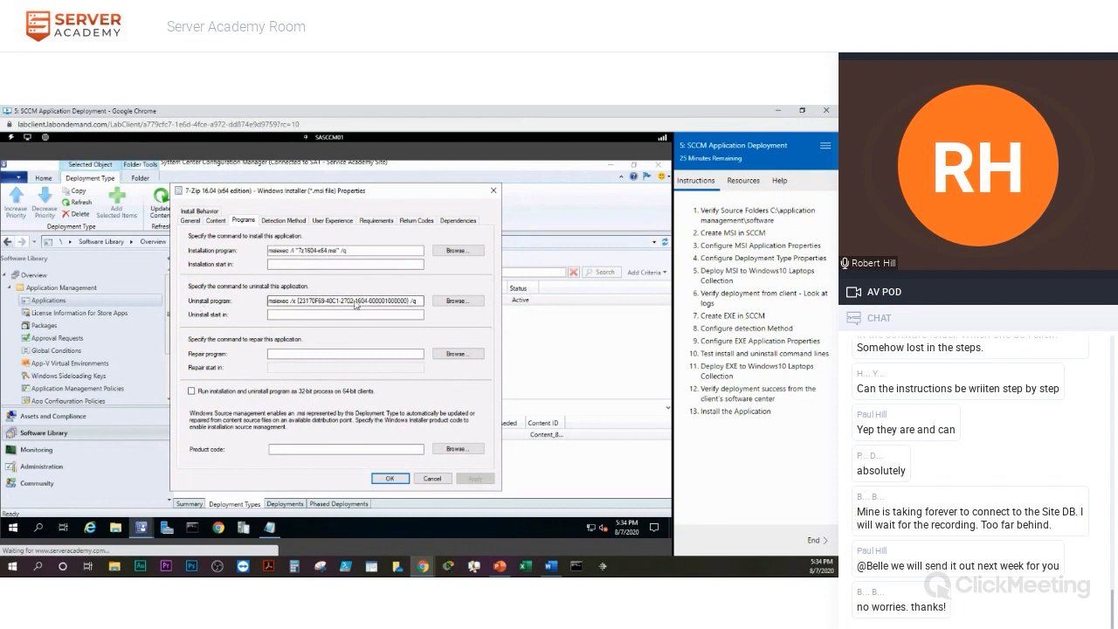
{"action": "left_click", "coordinate": [316, 300]}
{"action": "left_click", "coordinate": [339, 302]}
{"action": "left_click", "coordinate": [311, 253]}
{"action": "left_click", "coordinate": [274, 221]}
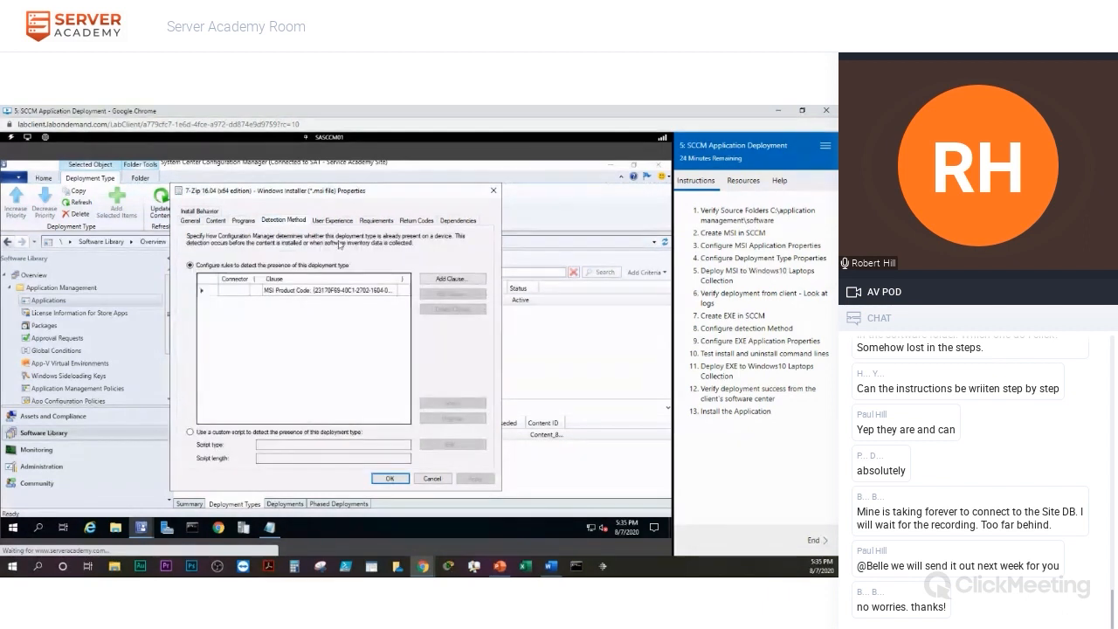
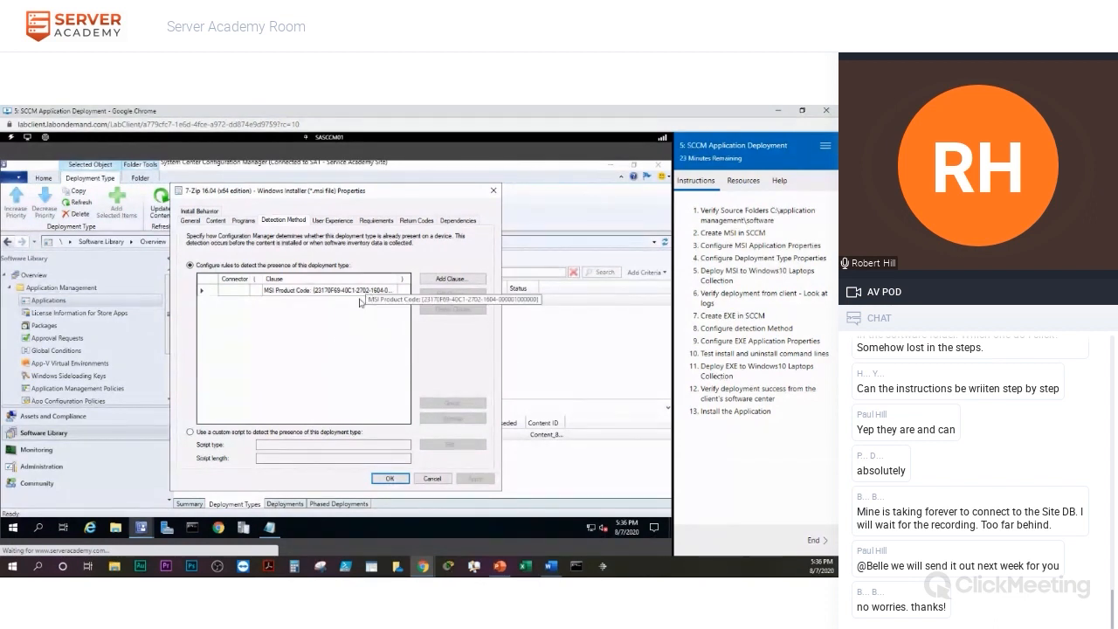
{"action": "left_click", "coordinate": [333, 294]}
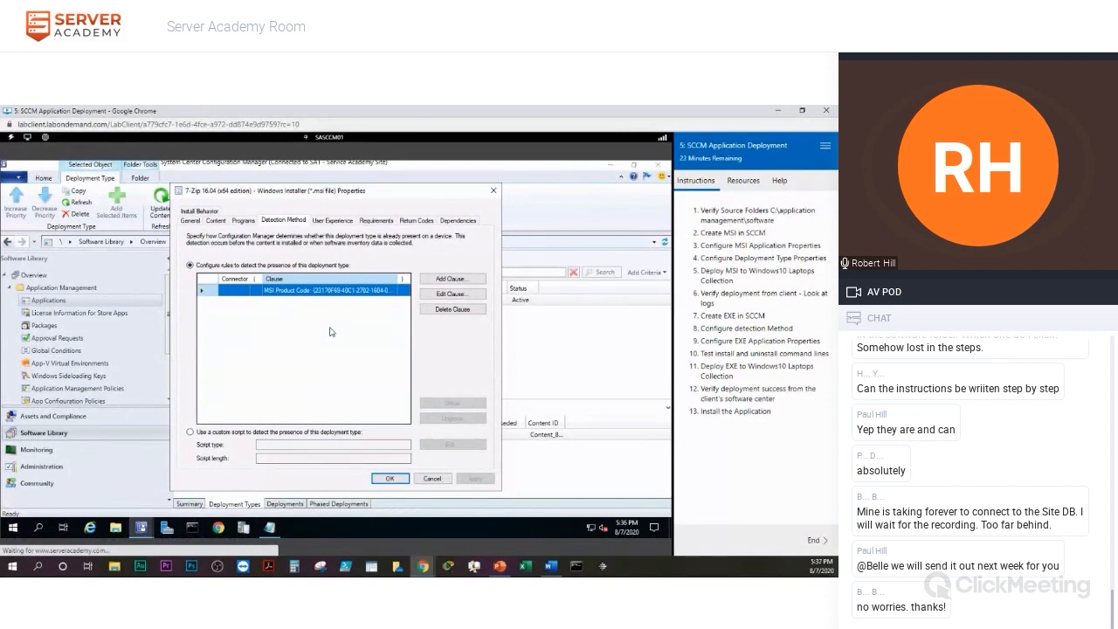
- In the user experience settings, set the maximum allowed run time to 15 minutes and the estimated installation time to 2 minutes
{"action": "left_click", "coordinate": [321, 221]}
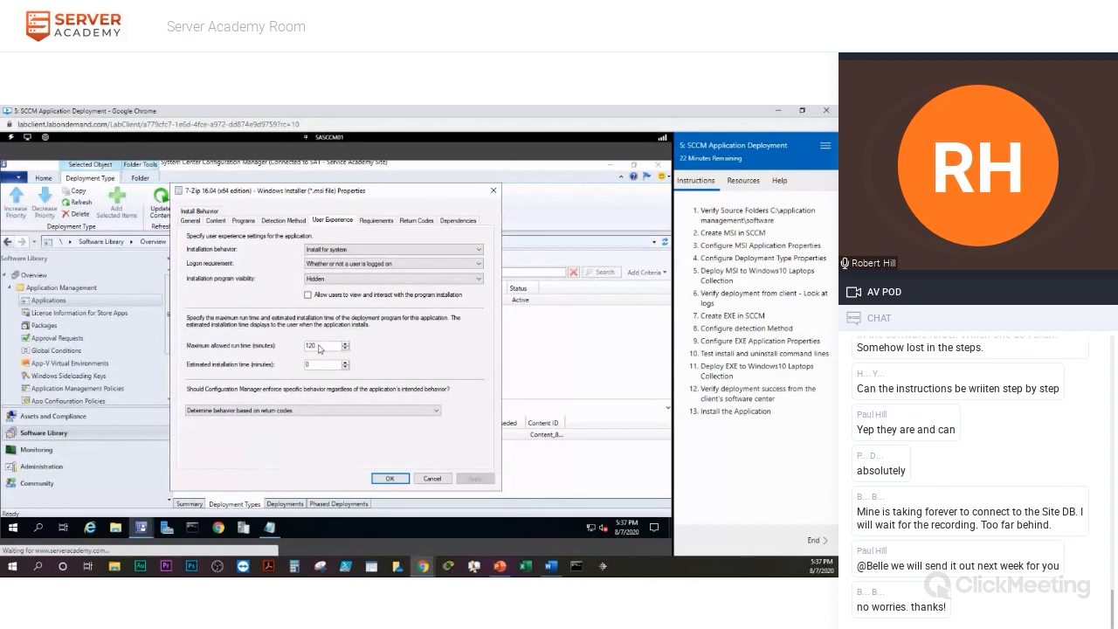
{"action": "key", "text": "BackSpace"}
{"action": "key", "text": "BackSpace"}
{"action": "key", "text": "BackSpace"}
{"action": "type", "text": "15"}
{"action": "type", "text": "2"}
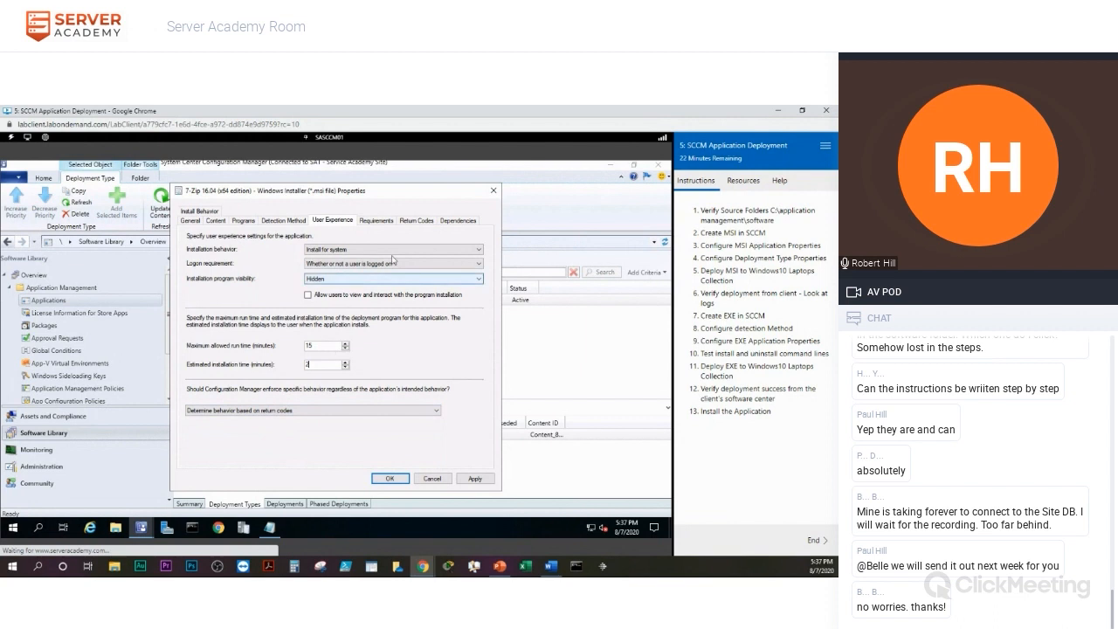
{"action": "left_click", "coordinate": [378, 222]}
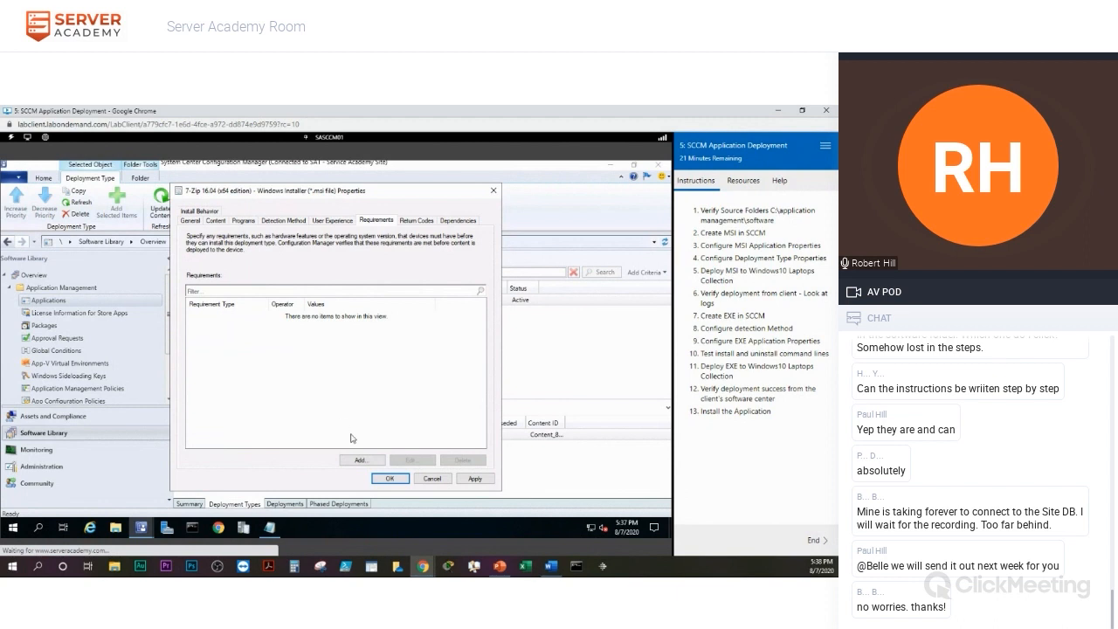
{"action": "left_click", "coordinate": [357, 461]}
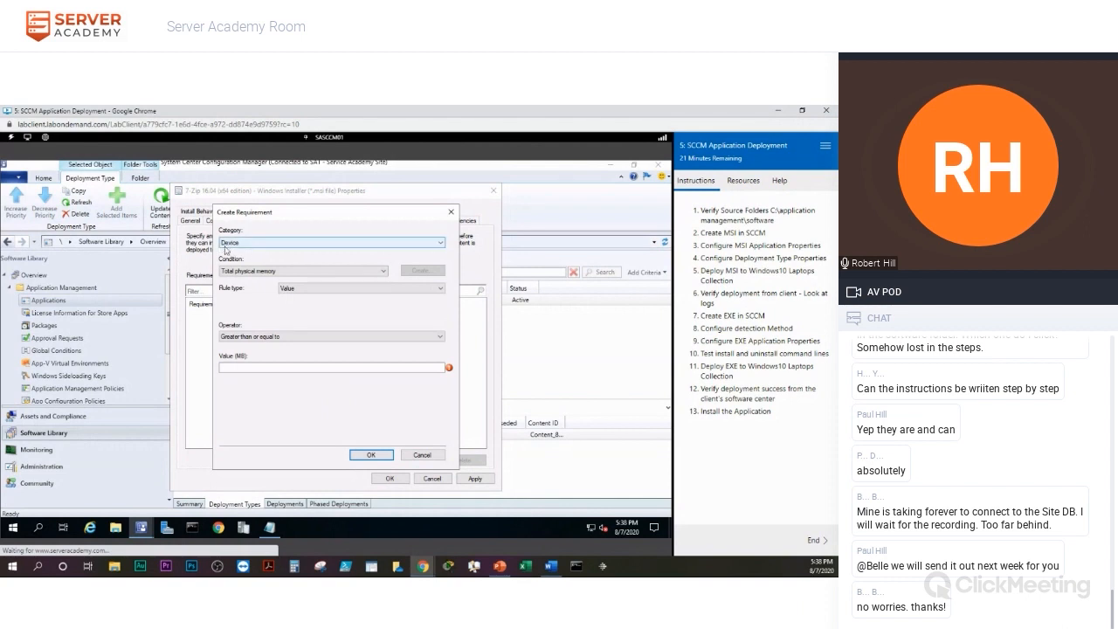
{"action": "left_click", "coordinate": [264, 272]}
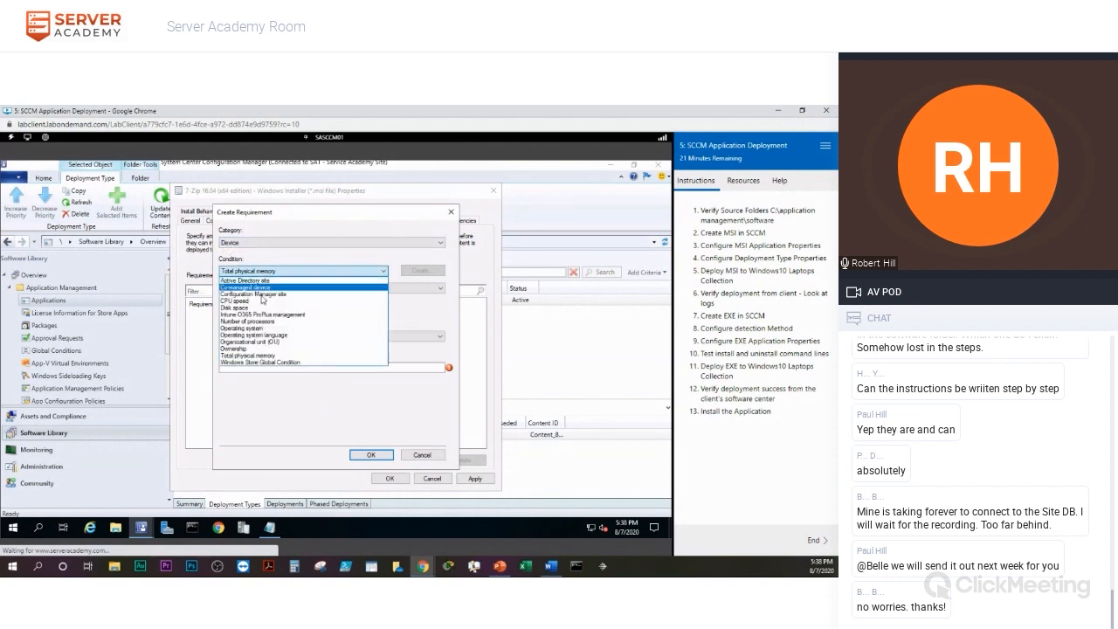
{"action": "left_click", "coordinate": [253, 328]}
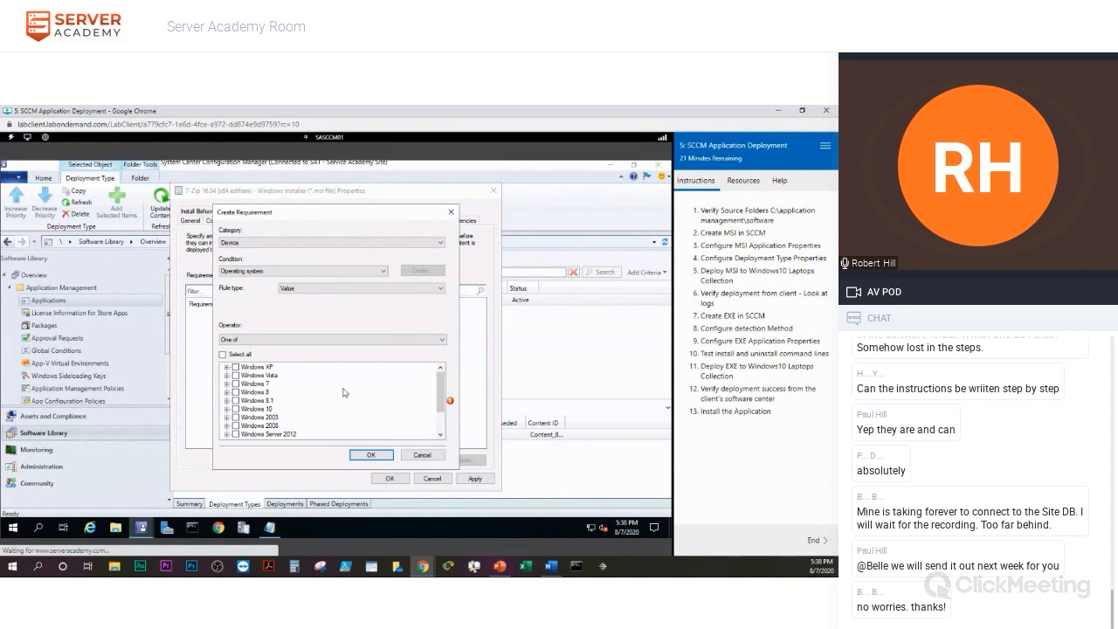
{"action": "left_click", "coordinate": [234, 409]}
{"action": "left_click", "coordinate": [226, 409]}
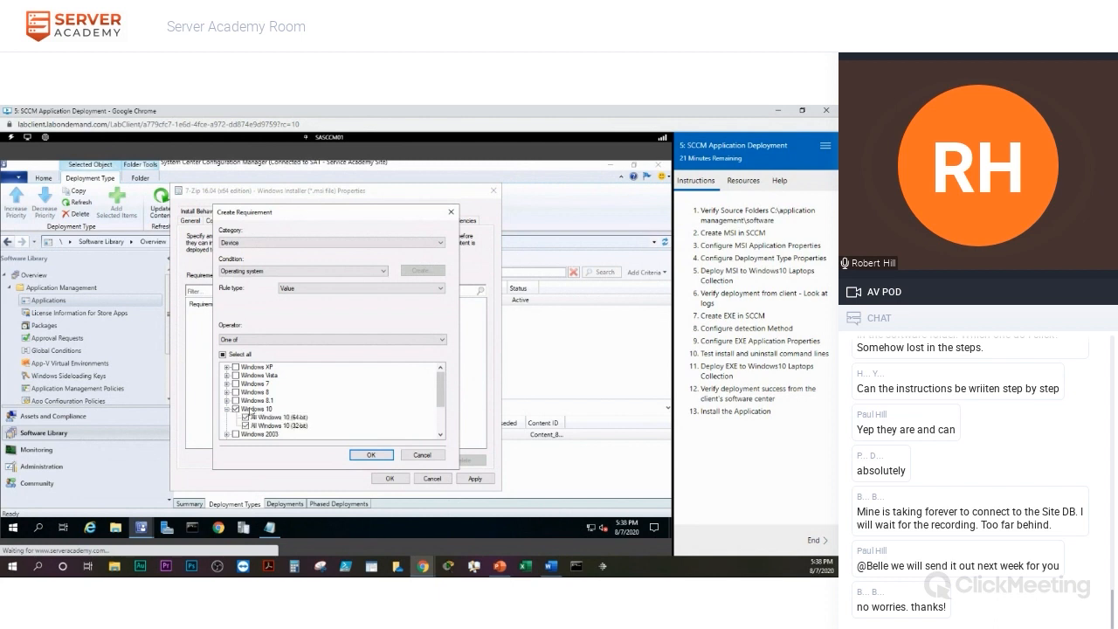
{"action": "scroll", "coordinate": [439, 389], "scroll_direction": "down", "scroll_amount": 2}
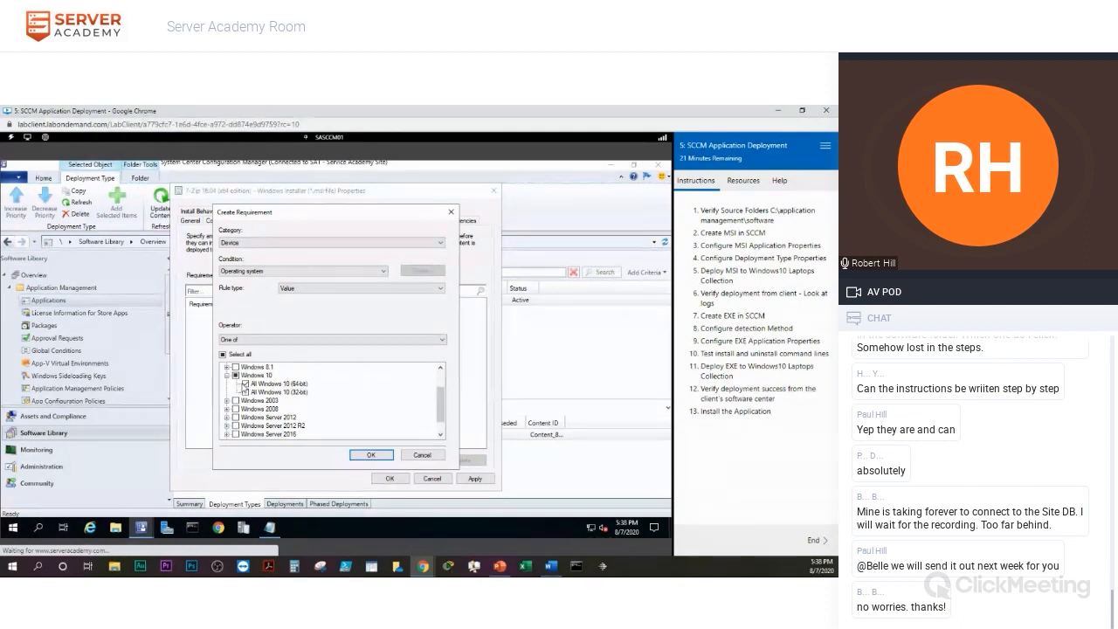
{"action": "left_click", "coordinate": [245, 383]}
{"action": "left_click", "coordinate": [245, 392]}
{"action": "left_click_drag", "start_coordinate": [441, 399], "coordinate": [433, 350]}
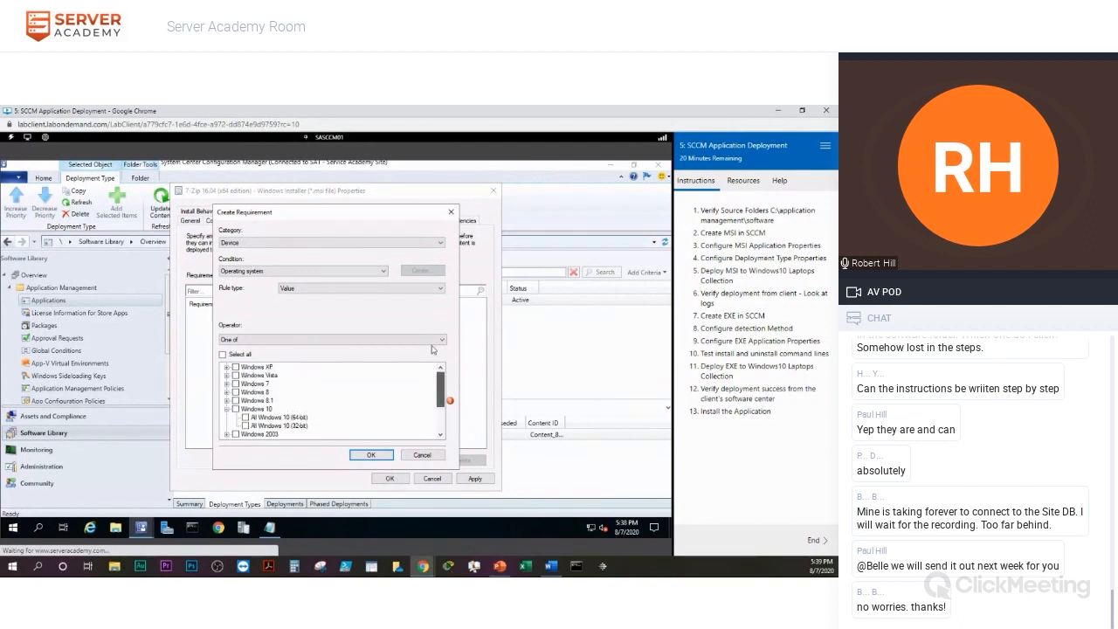
{"action": "left_click", "coordinate": [422, 454]}
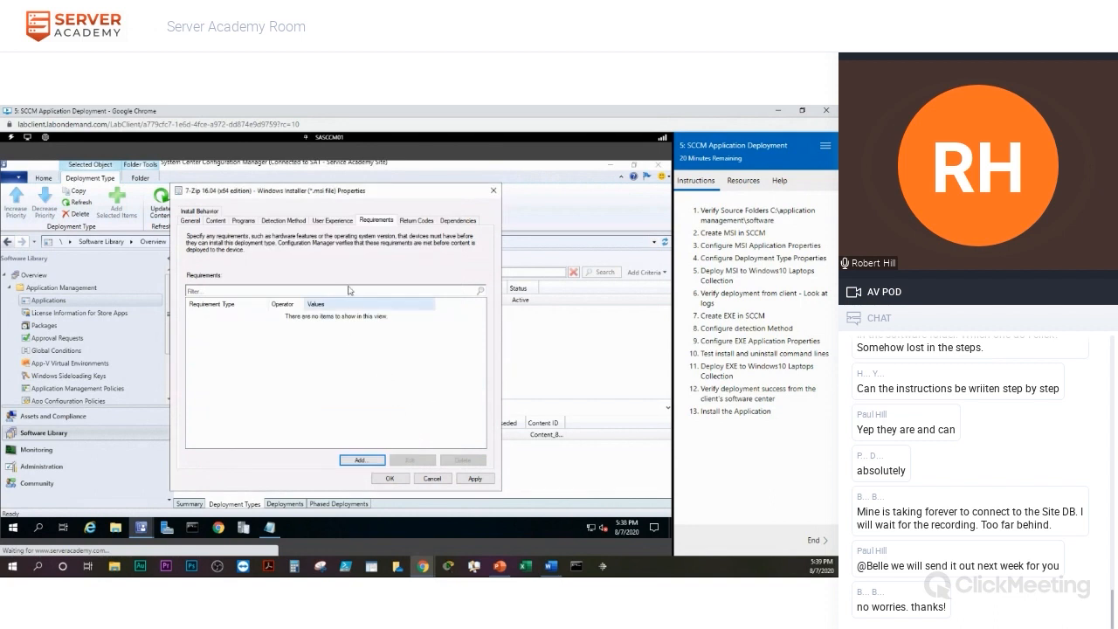
- Review the deployment type's return codes and save its properties
{"action": "left_click", "coordinate": [413, 221]}
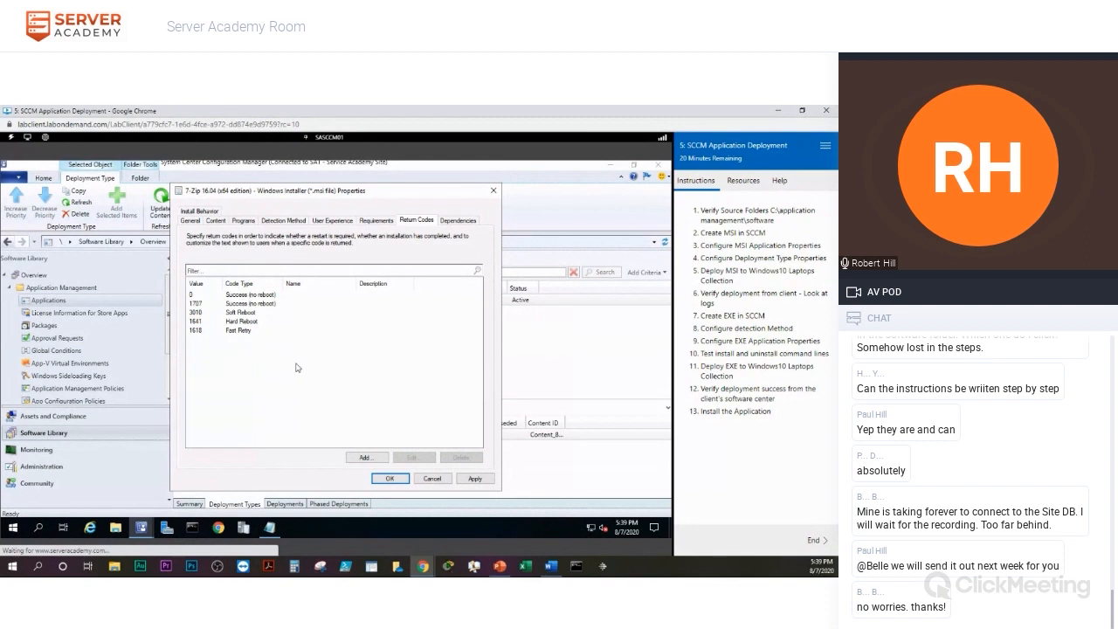
{"action": "left_click", "coordinate": [389, 478]}
{"action": "left_click", "coordinate": [389, 480]}
{"action": "left_click", "coordinate": [391, 480]}
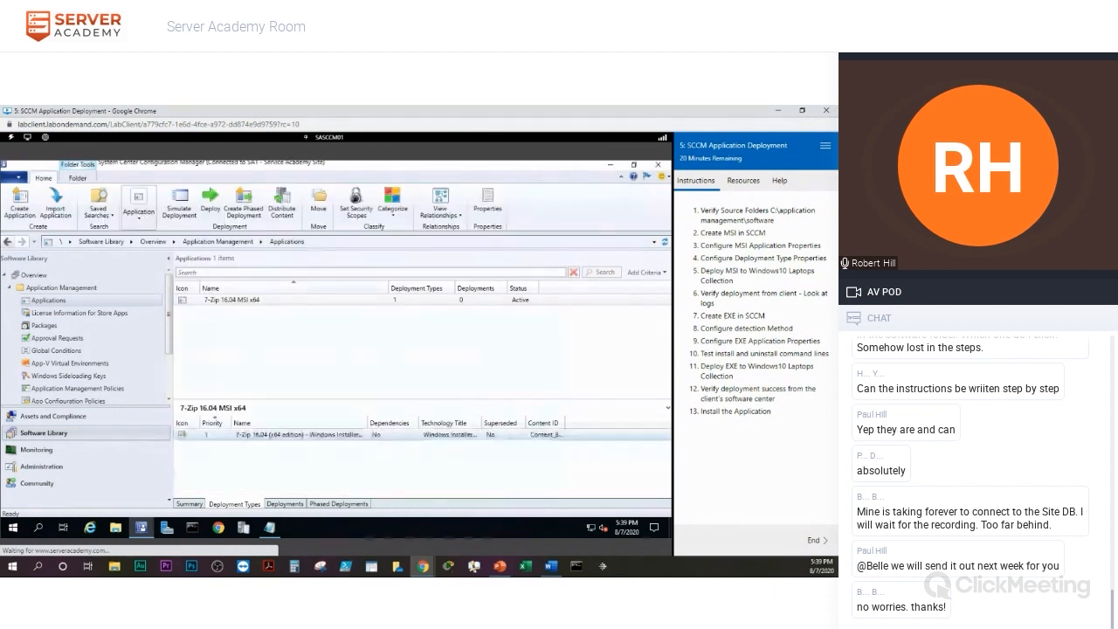
{"action": "key", "text": "alt+Tab"}
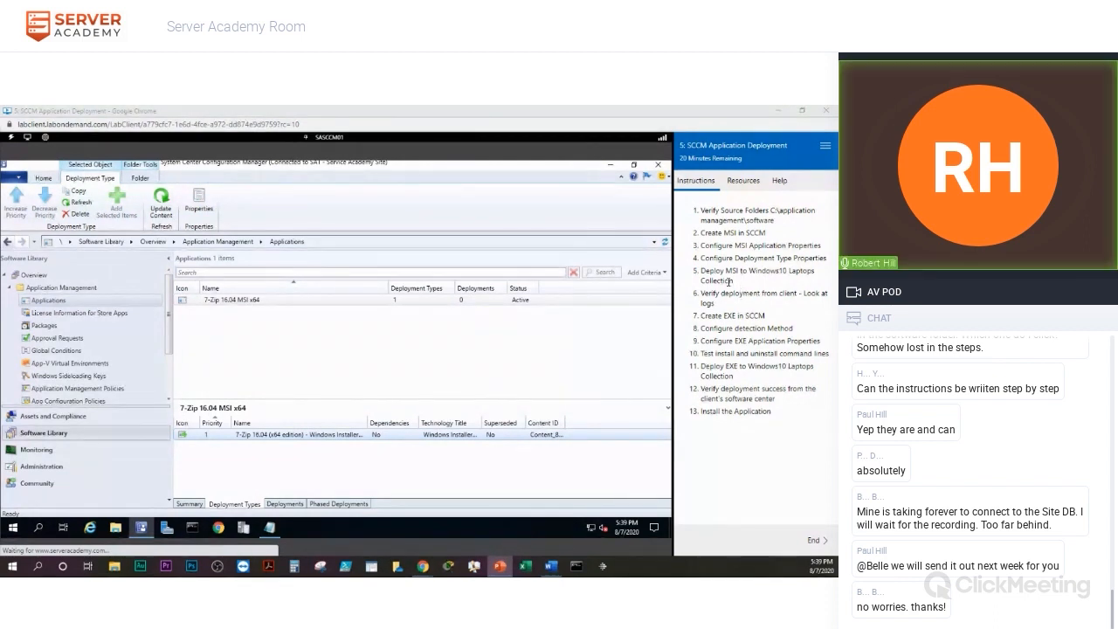
- Start a deployment of the 7-Zip 16.04 MSI x64 application to the Windows 10 Laptops device collection
{"action": "right_click", "coordinate": [277, 303]}
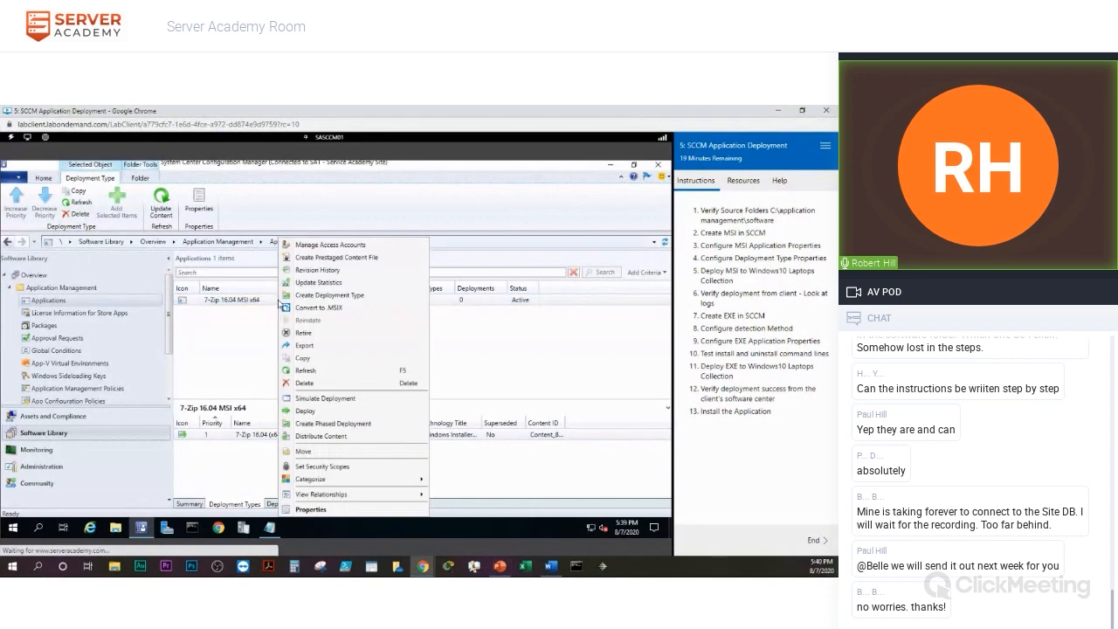
{"action": "left_click", "coordinate": [306, 413]}
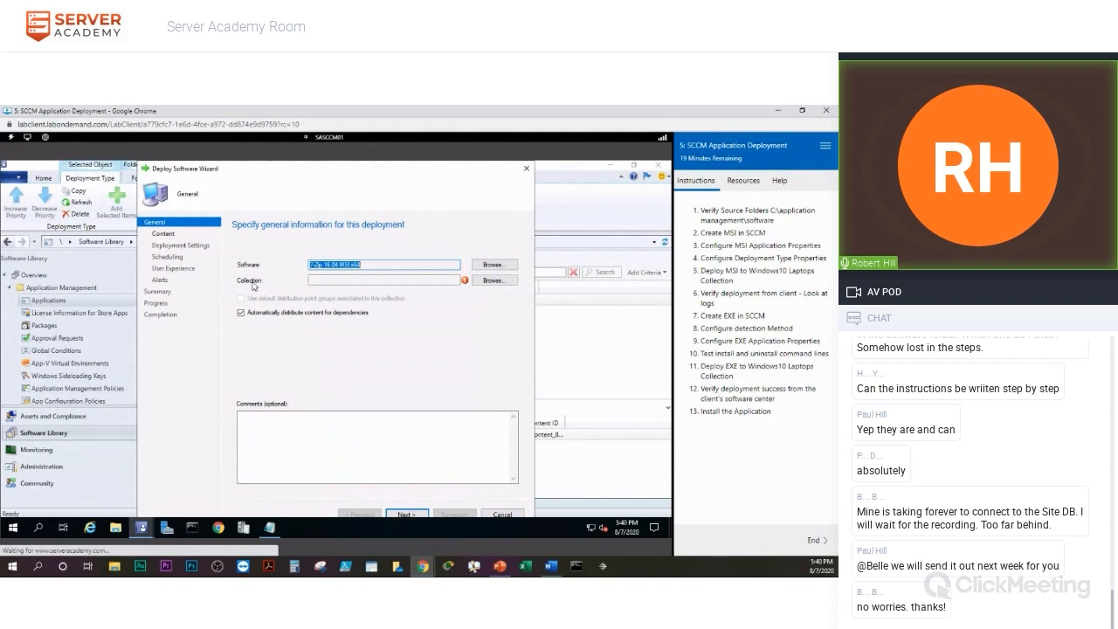
{"action": "left_click", "coordinate": [487, 281]}
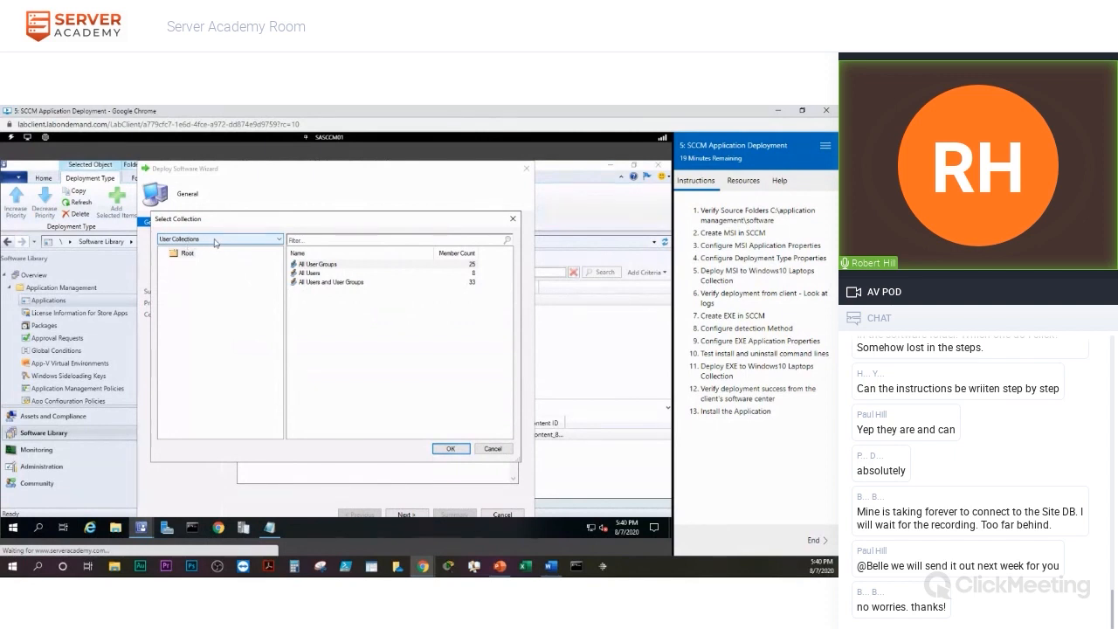
{"action": "left_click", "coordinate": [215, 241]}
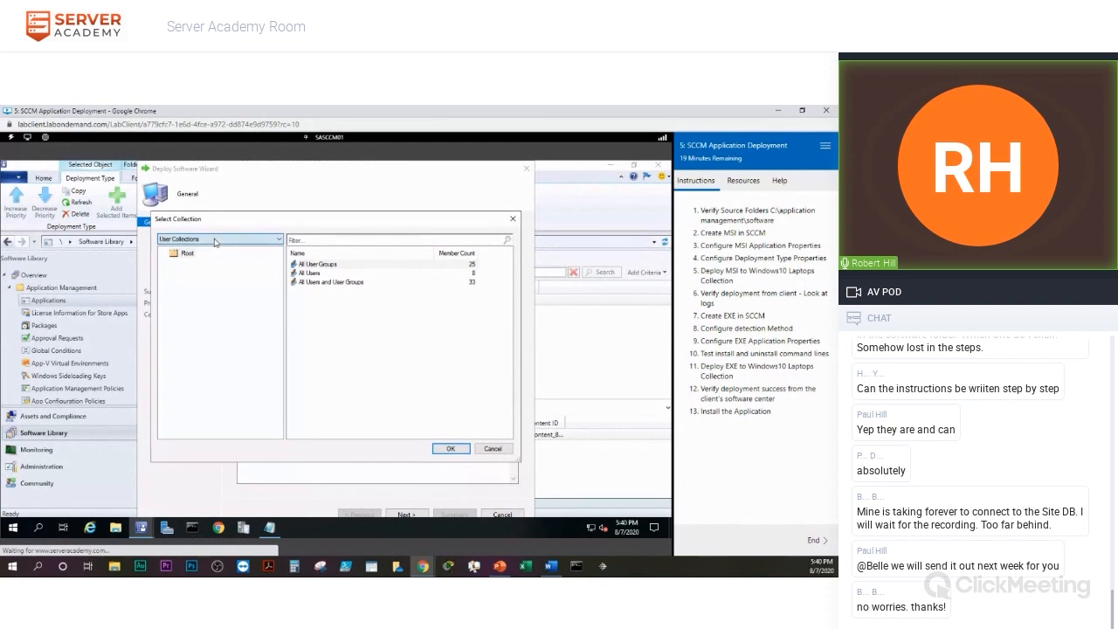
{"action": "left_click", "coordinate": [201, 259]}
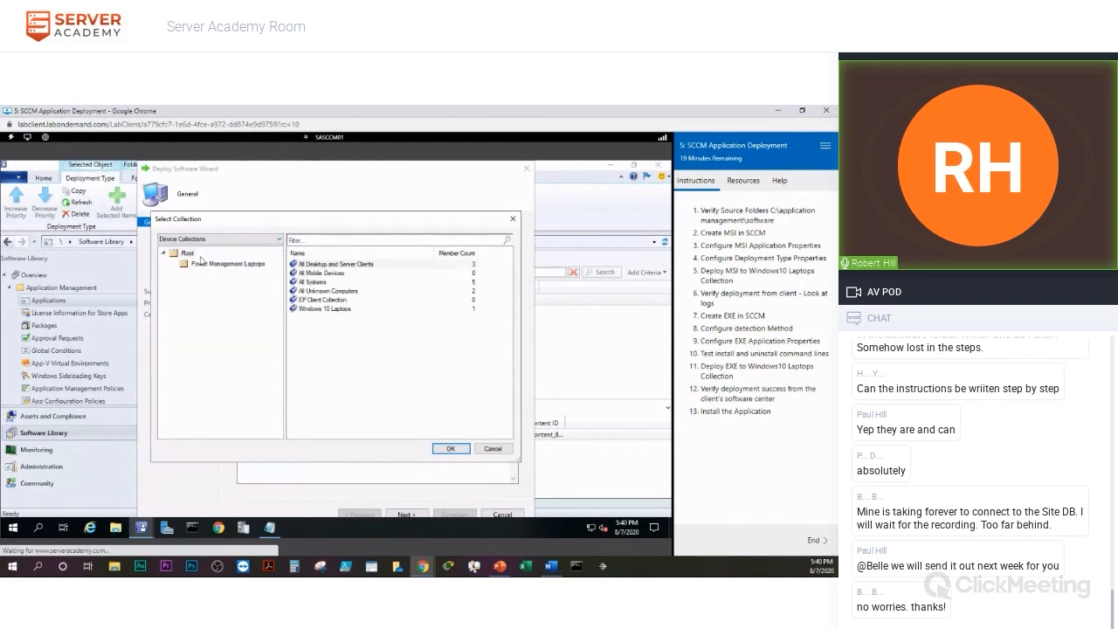
{"action": "left_click", "coordinate": [320, 310]}
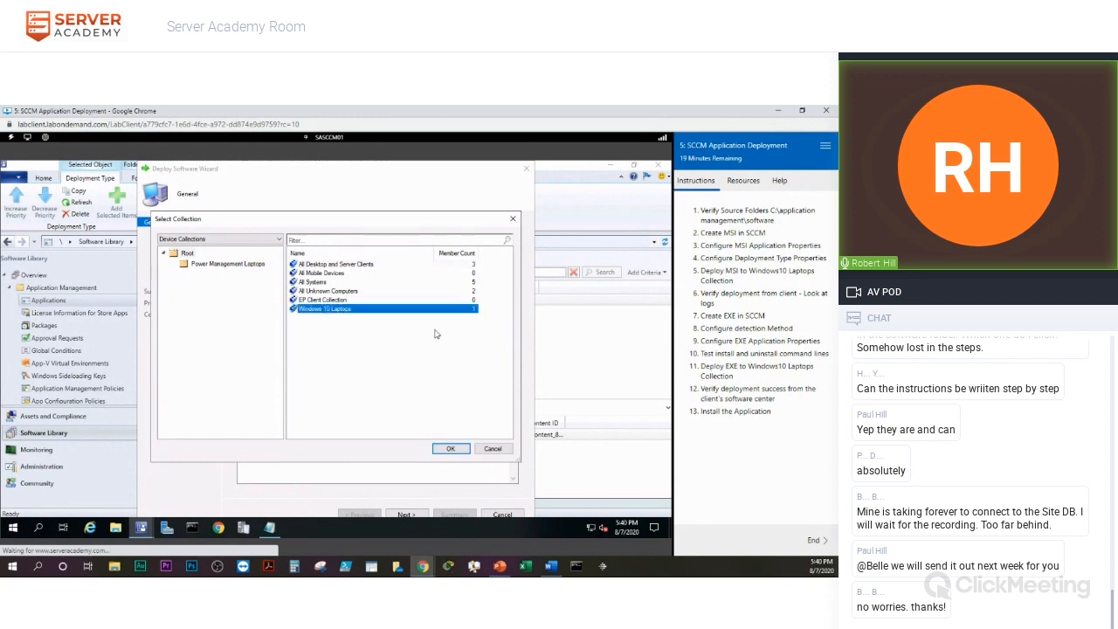
{"action": "left_click", "coordinate": [449, 449]}
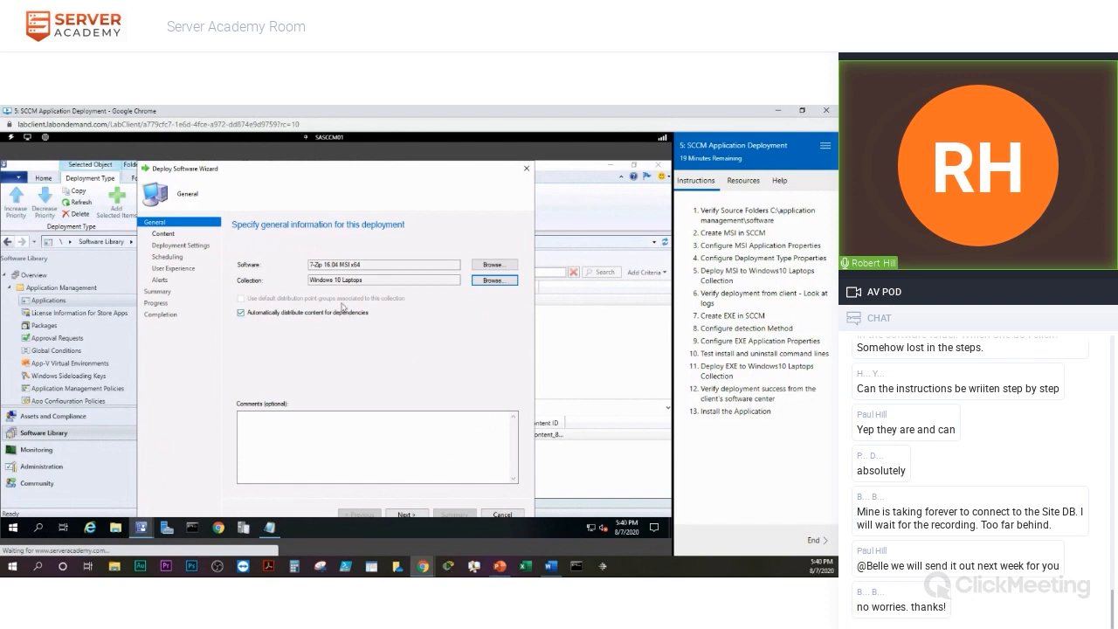
- Add the distribution point SASCCM01.SERVERACADEMY.COM as the deployment's content destination
{"action": "left_click", "coordinate": [164, 235]}
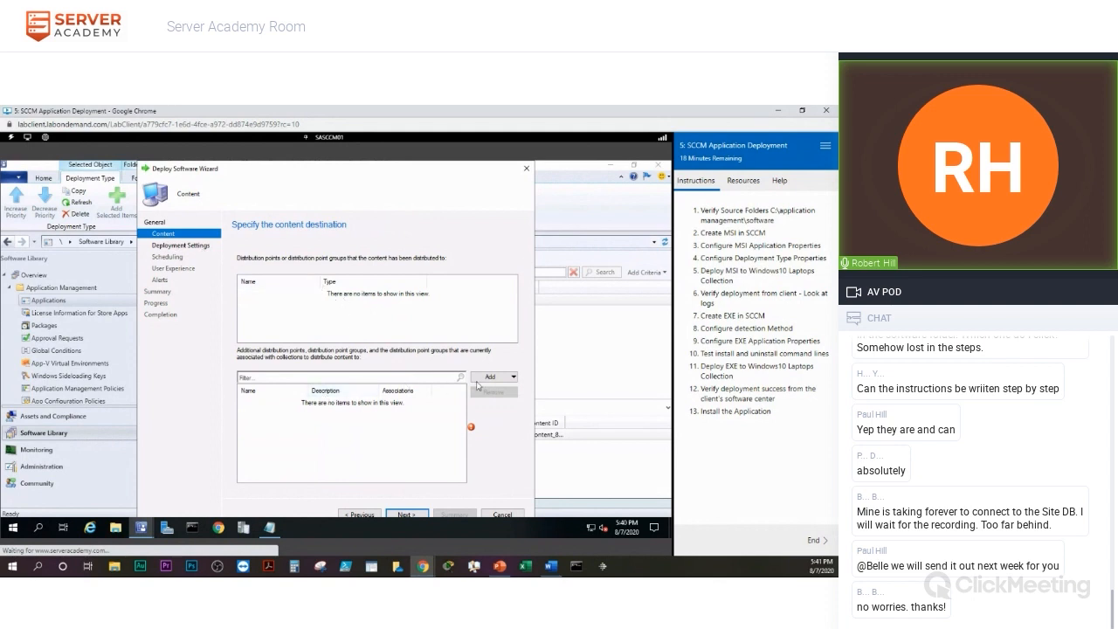
{"action": "left_click", "coordinate": [513, 377]}
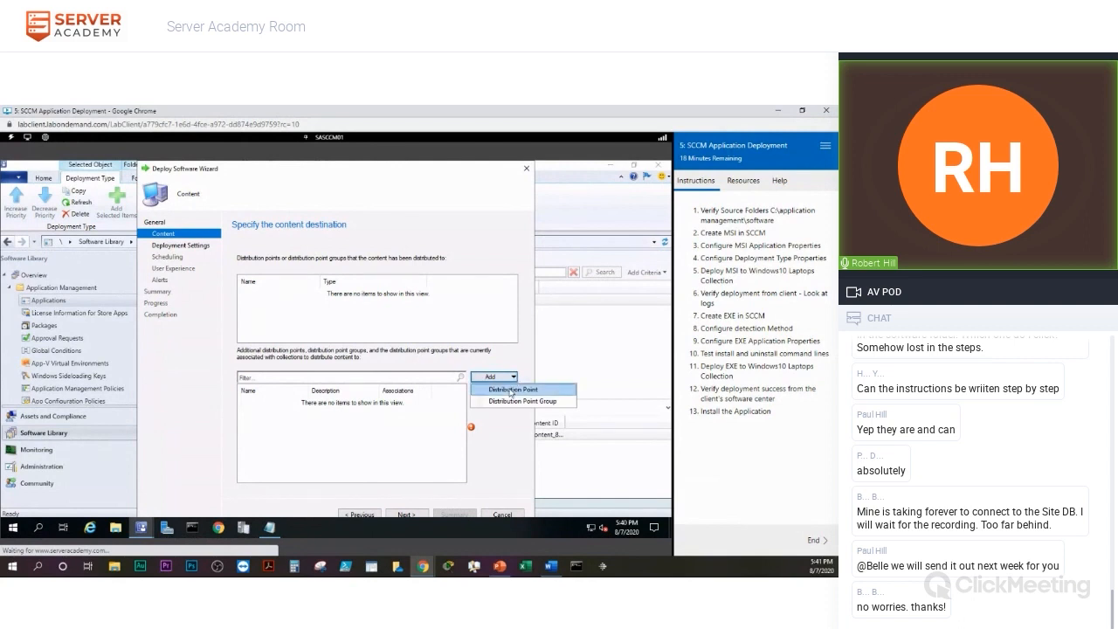
{"action": "left_click", "coordinate": [511, 390]}
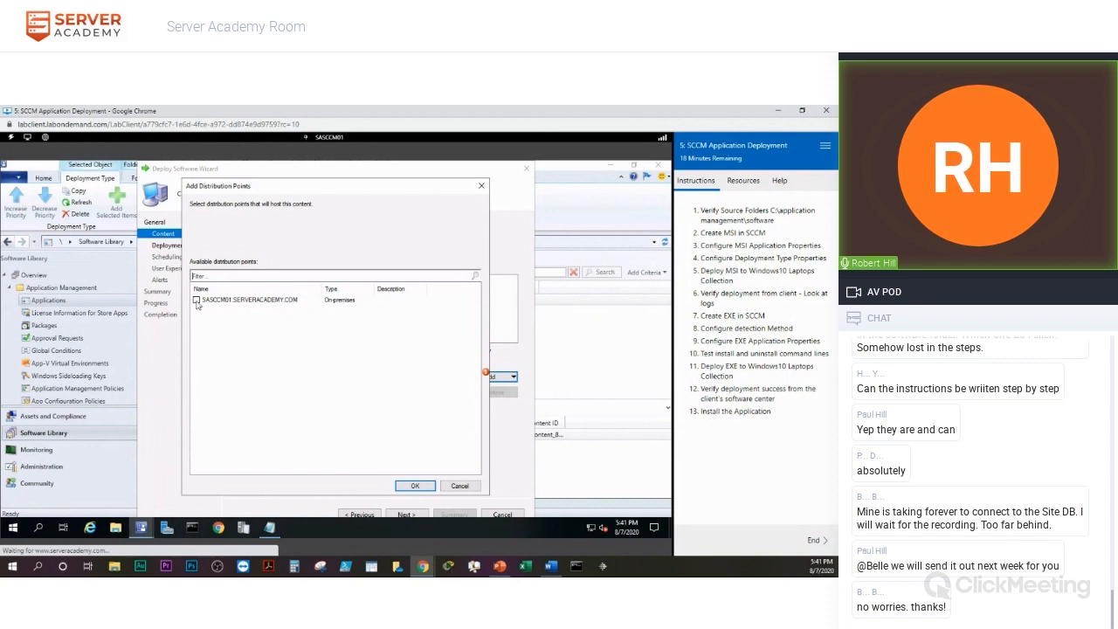
{"action": "left_click", "coordinate": [196, 300]}
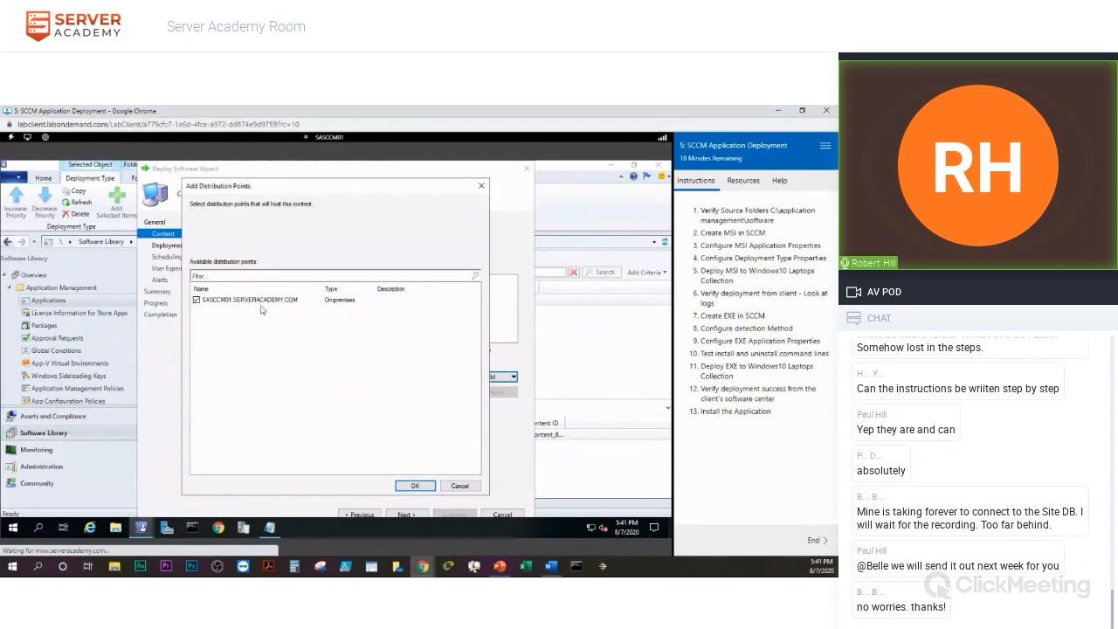
{"action": "left_click", "coordinate": [414, 486]}
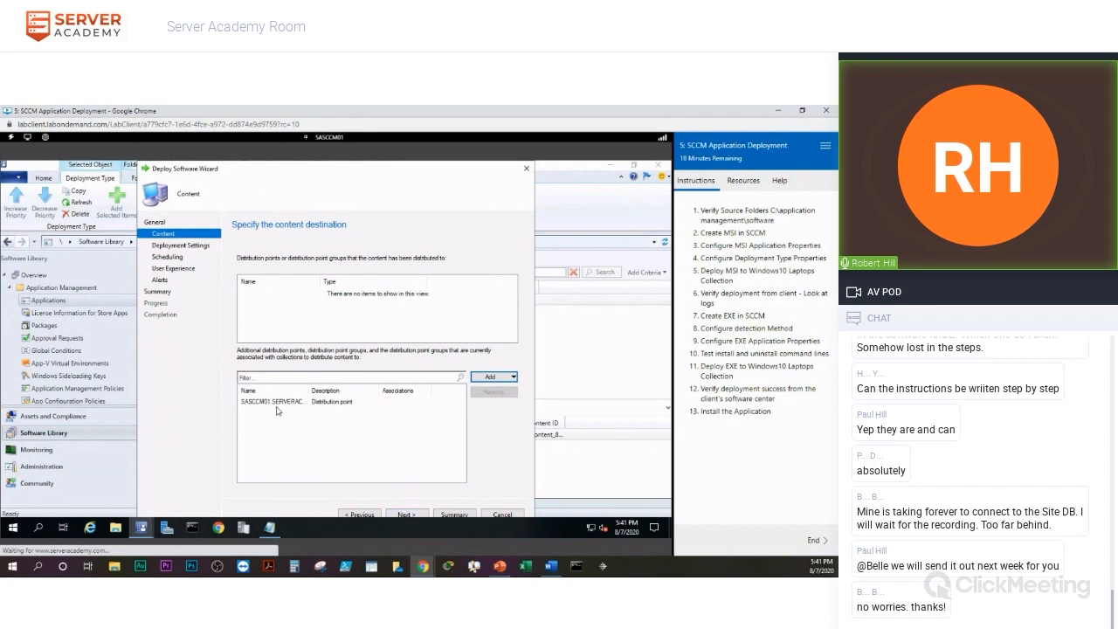
{"action": "left_click", "coordinate": [406, 513]}
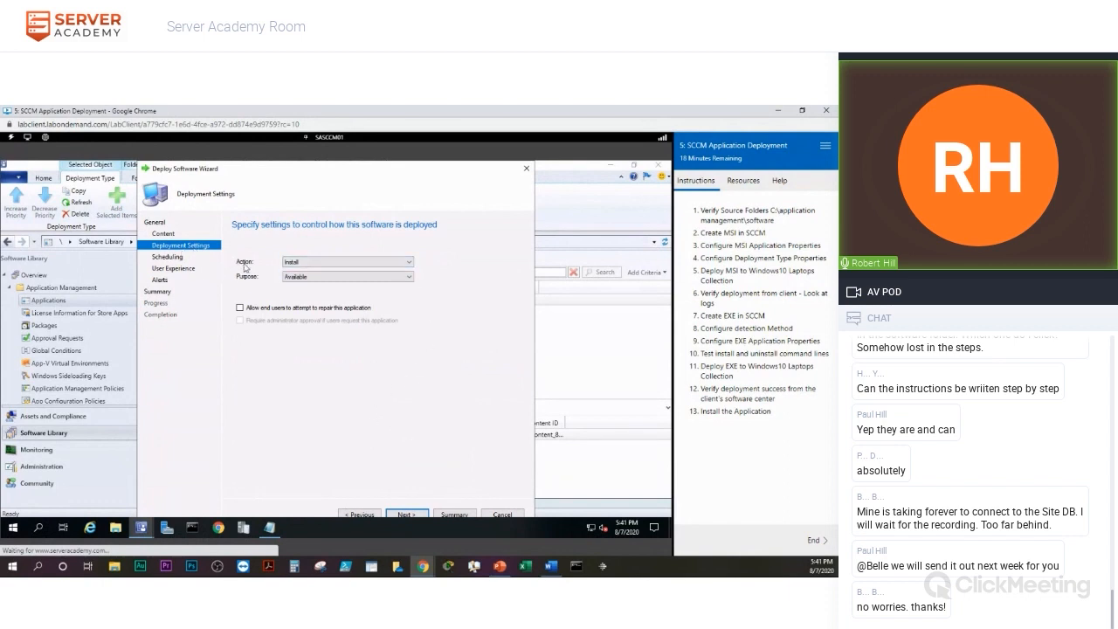
- Set the deployment's action to Install and its purpose to Available
{"action": "left_click", "coordinate": [335, 264]}
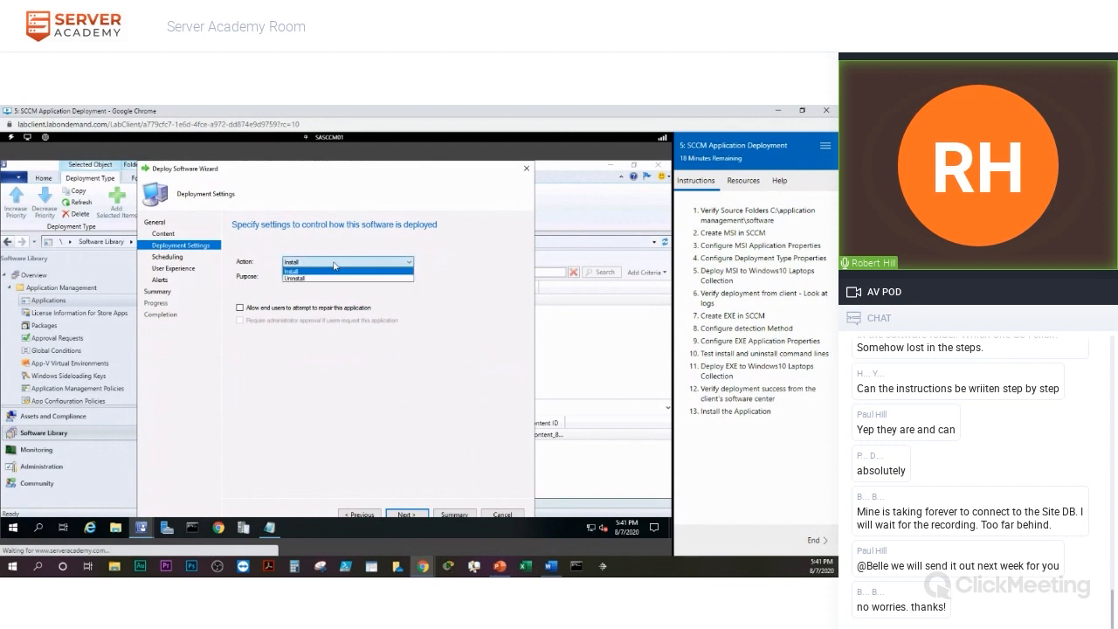
{"action": "left_click", "coordinate": [311, 272]}
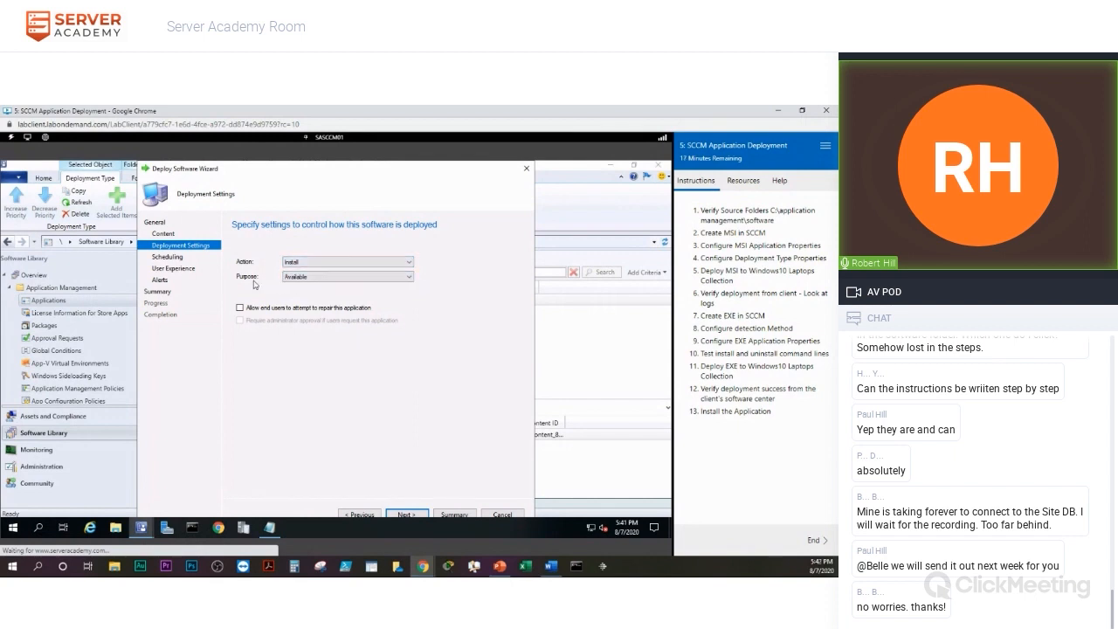
{"action": "left_click", "coordinate": [323, 277]}
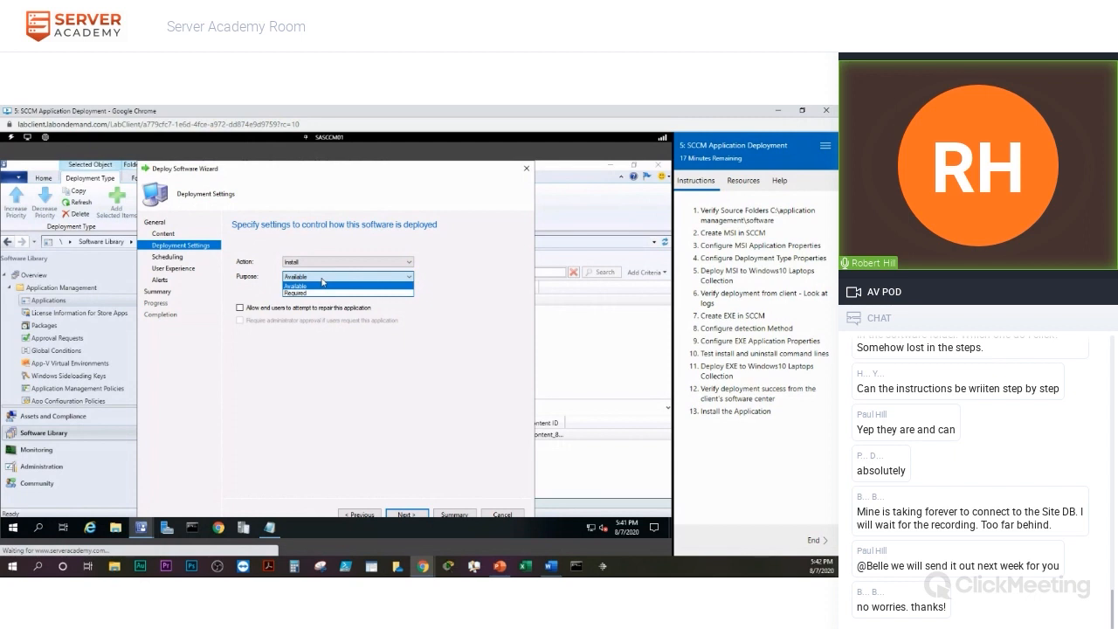
{"action": "left_click", "coordinate": [320, 285]}
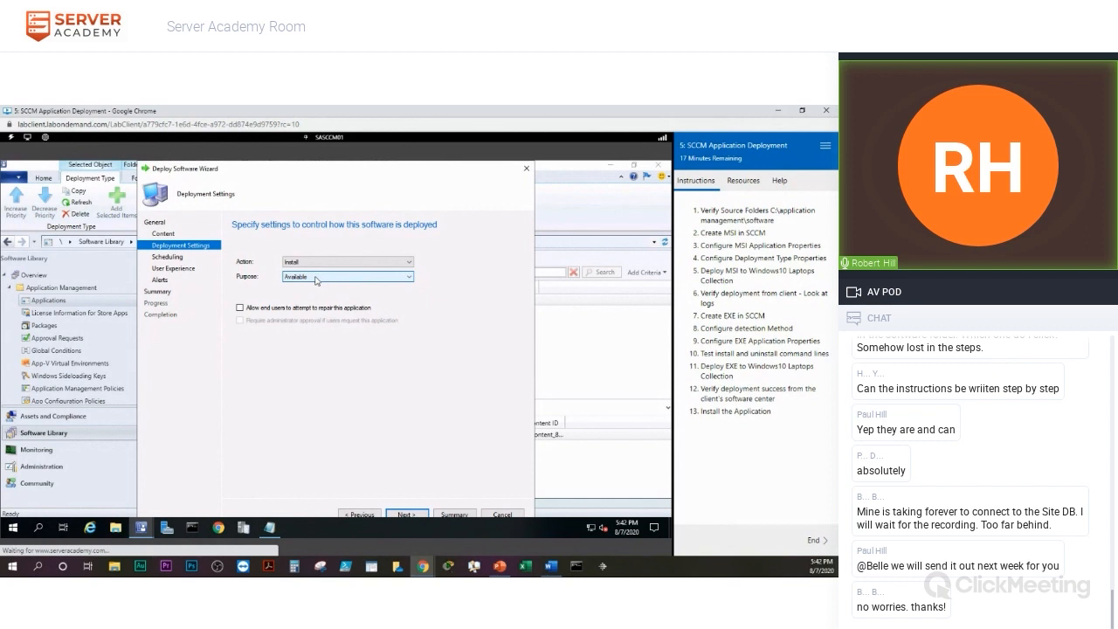
{"action": "left_click", "coordinate": [316, 278]}
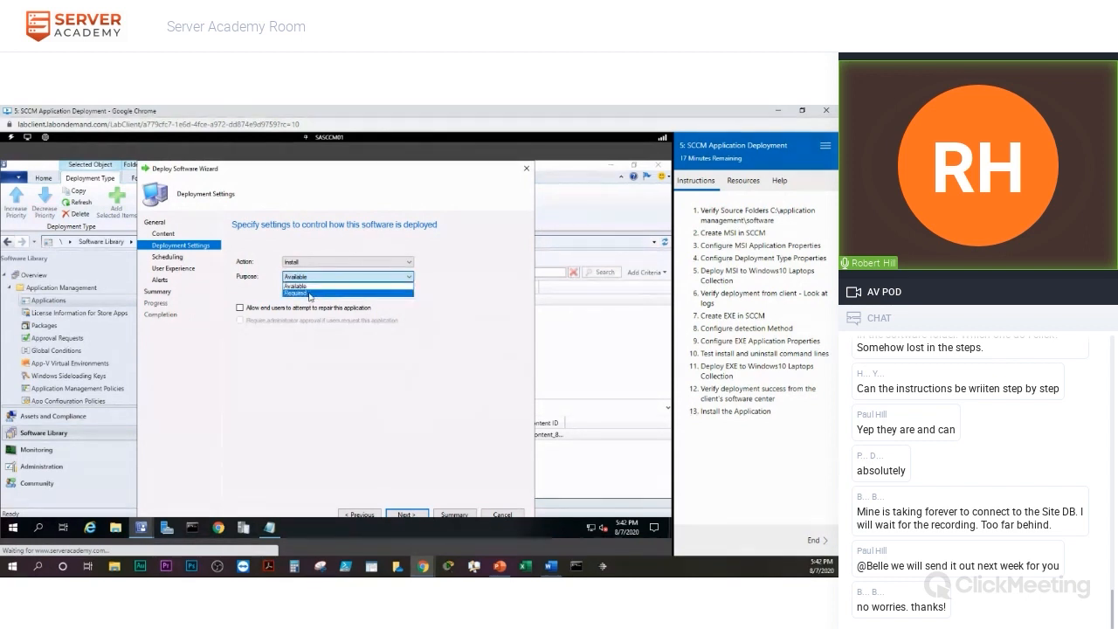
{"action": "left_click", "coordinate": [316, 292]}
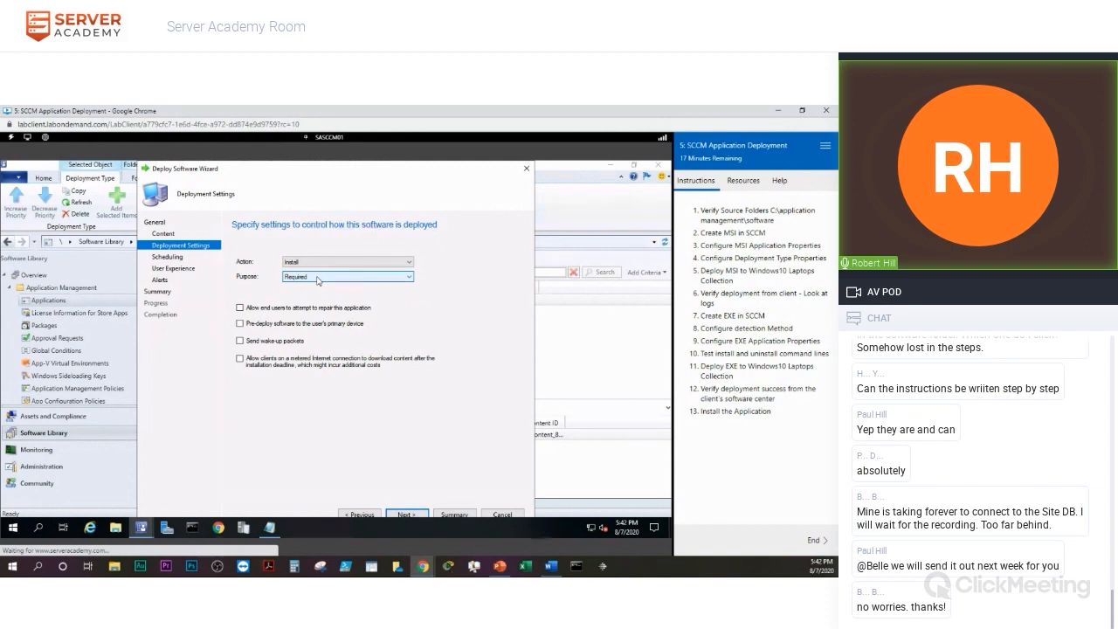
{"action": "left_click", "coordinate": [317, 278]}
{"action": "left_click", "coordinate": [308, 286]}
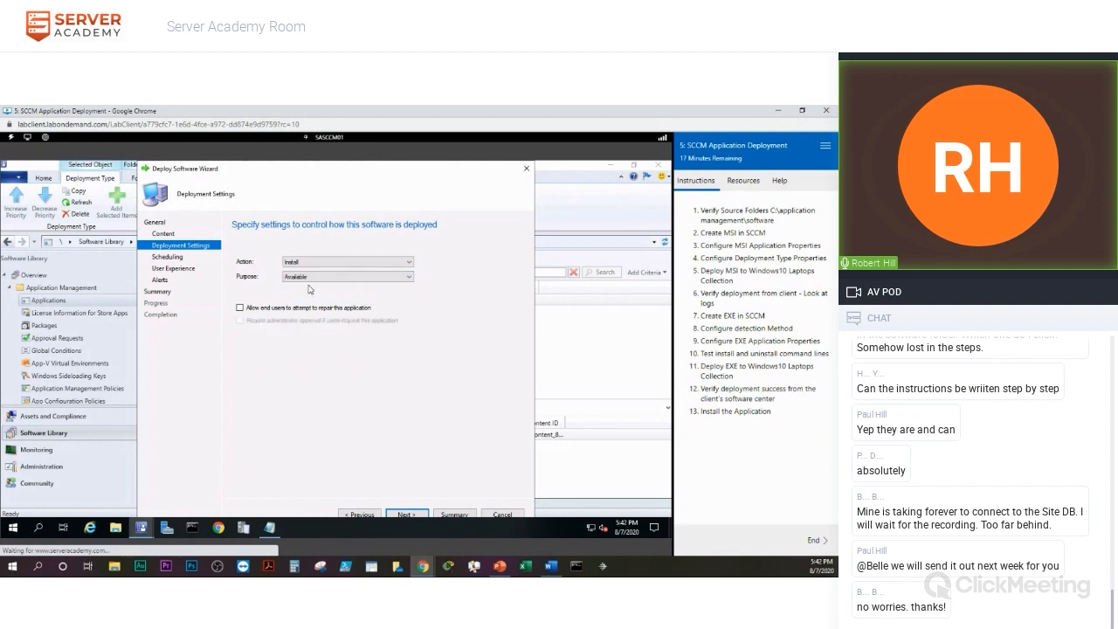
- Accept the default scheduling, user experience and alert settings, and complete the deployment of 7-Zip
{"action": "left_click", "coordinate": [168, 260]}
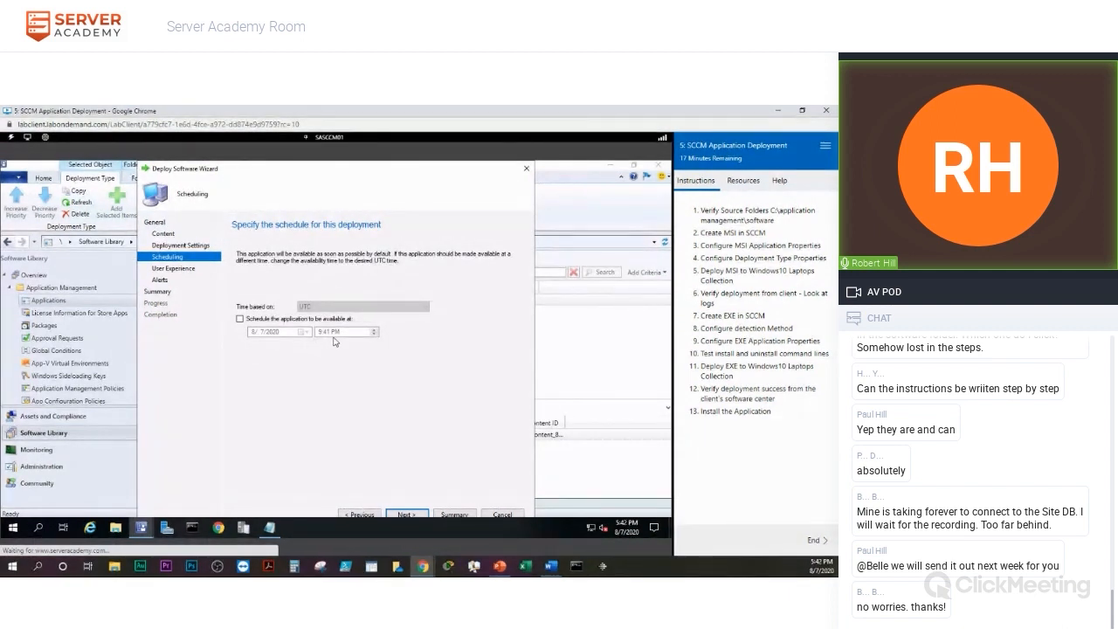
{"action": "left_click", "coordinate": [179, 269]}
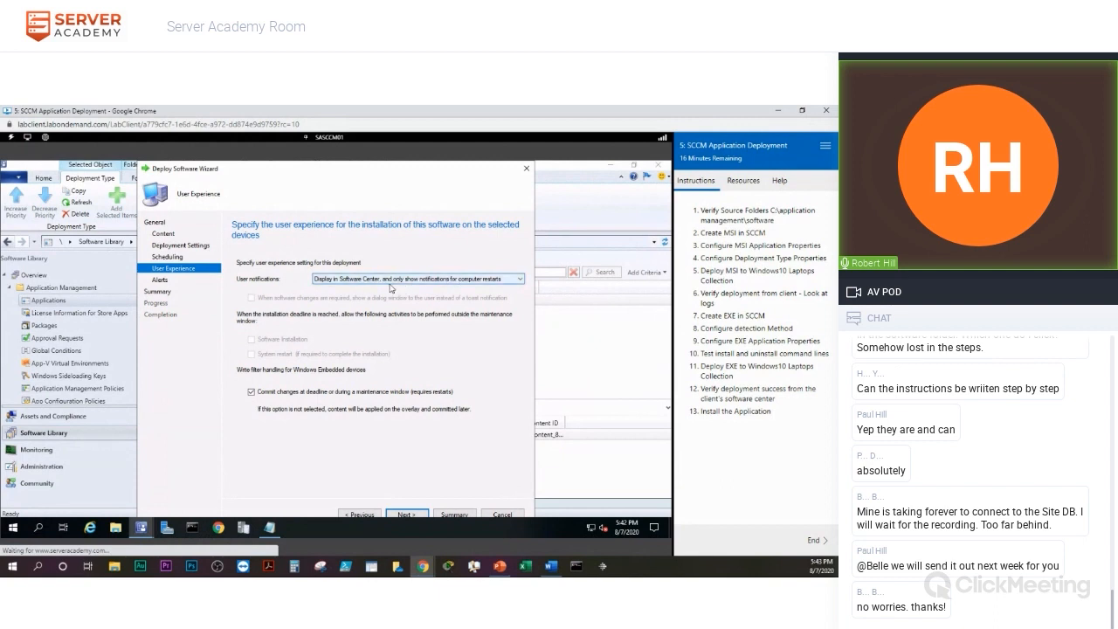
{"action": "left_click", "coordinate": [406, 514]}
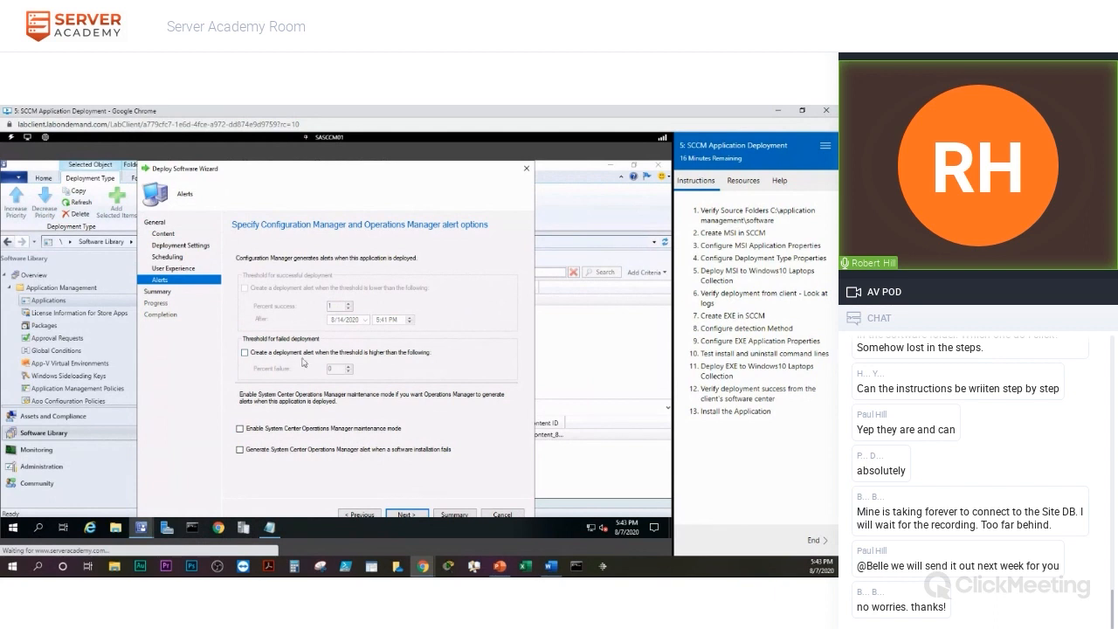
{"action": "left_click", "coordinate": [394, 515]}
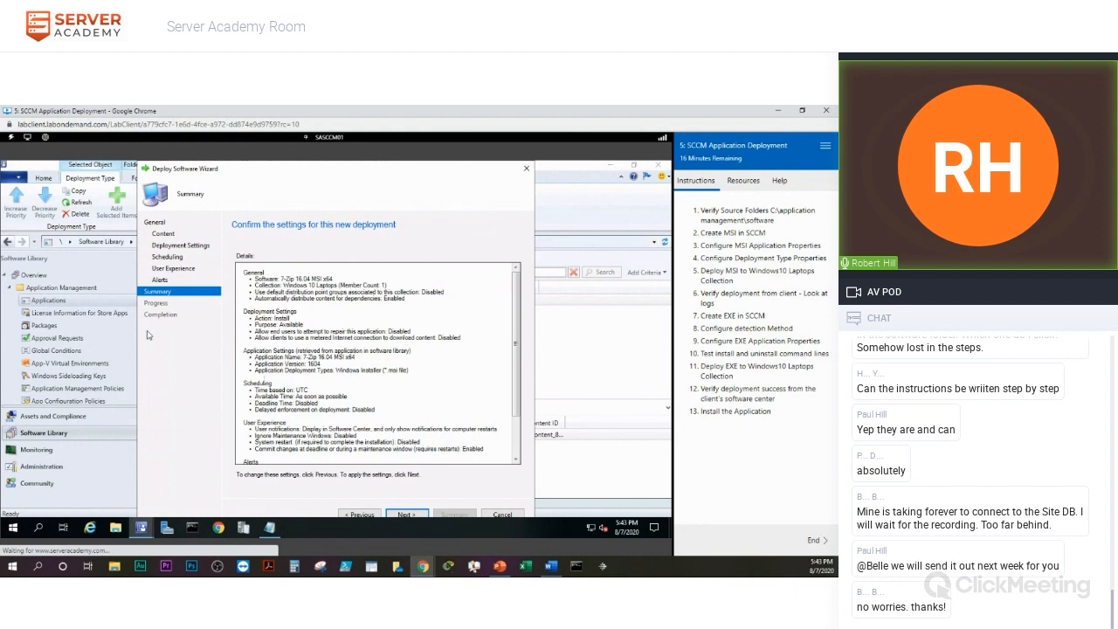
{"action": "left_click", "coordinate": [406, 514]}
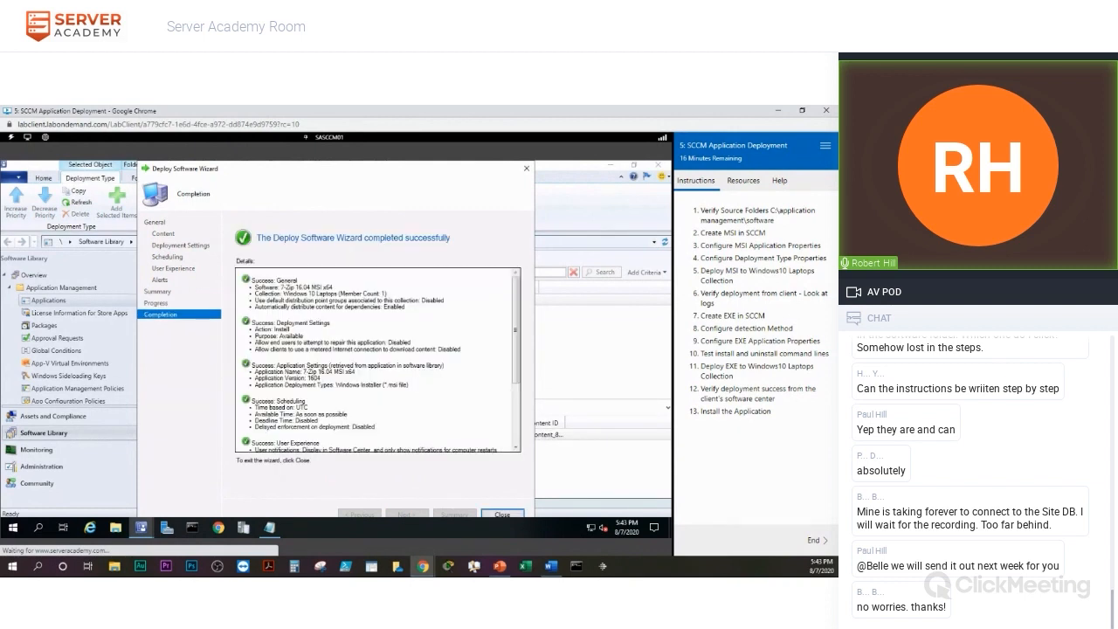
{"action": "key", "text": "alt+Tab"}
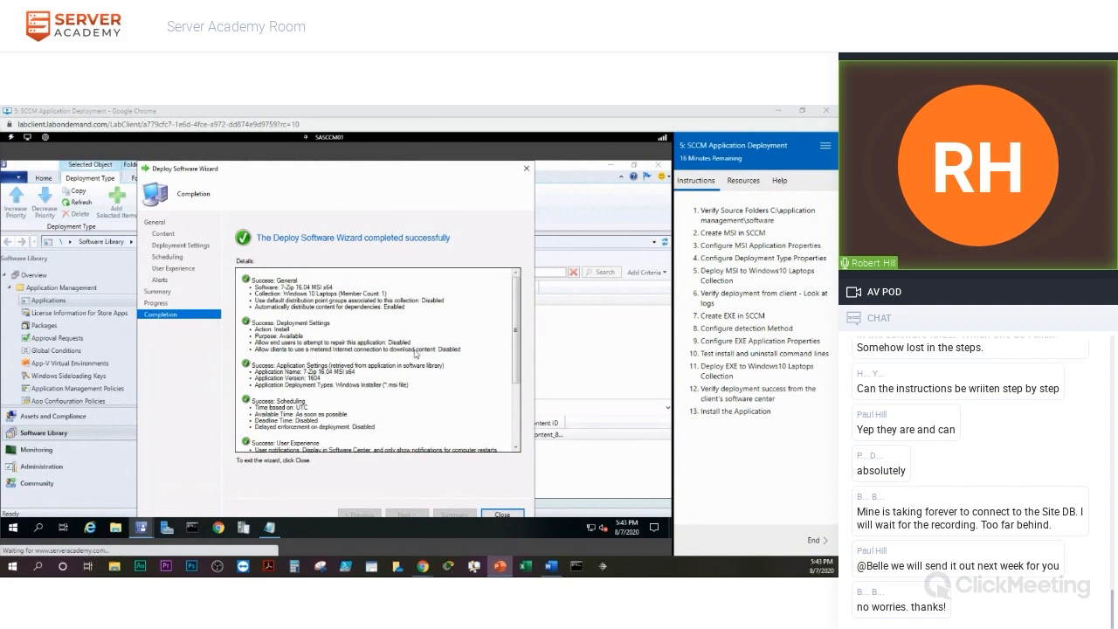
{"action": "left_click", "coordinate": [503, 515]}
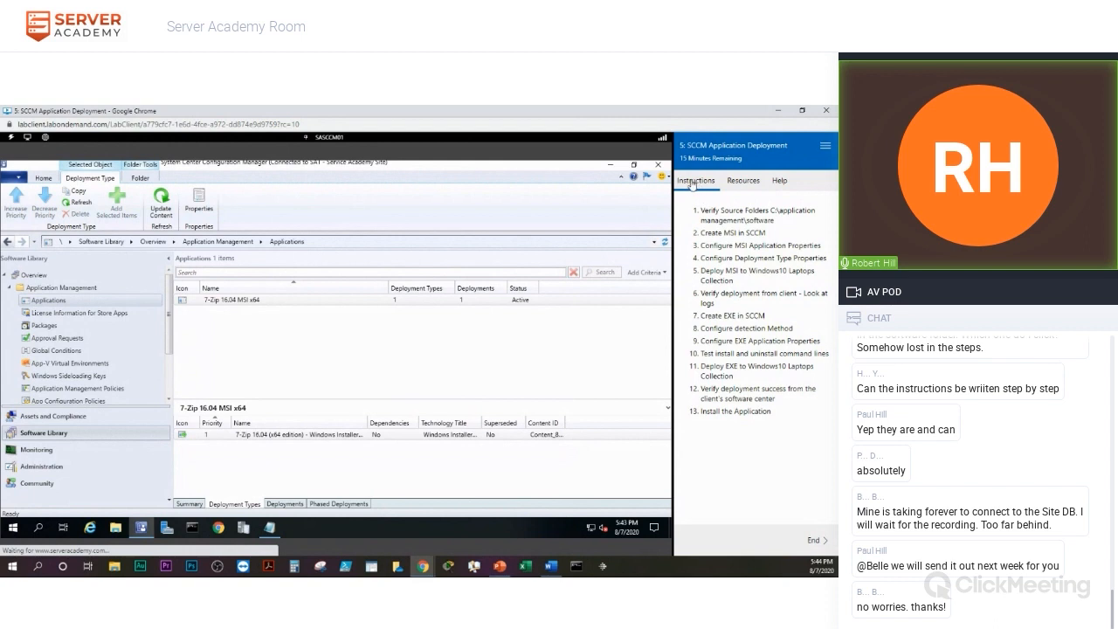
- Switch to the SAWS01-New virtual machine and sign in with the account password
{"action": "left_click", "coordinate": [741, 183]}
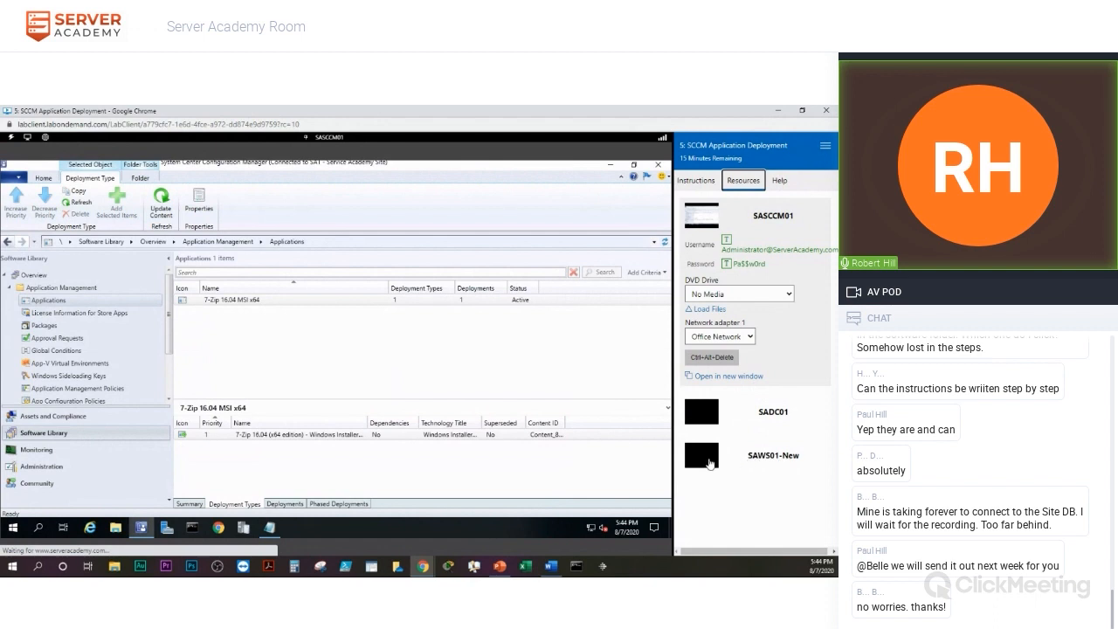
{"action": "left_click", "coordinate": [708, 460]}
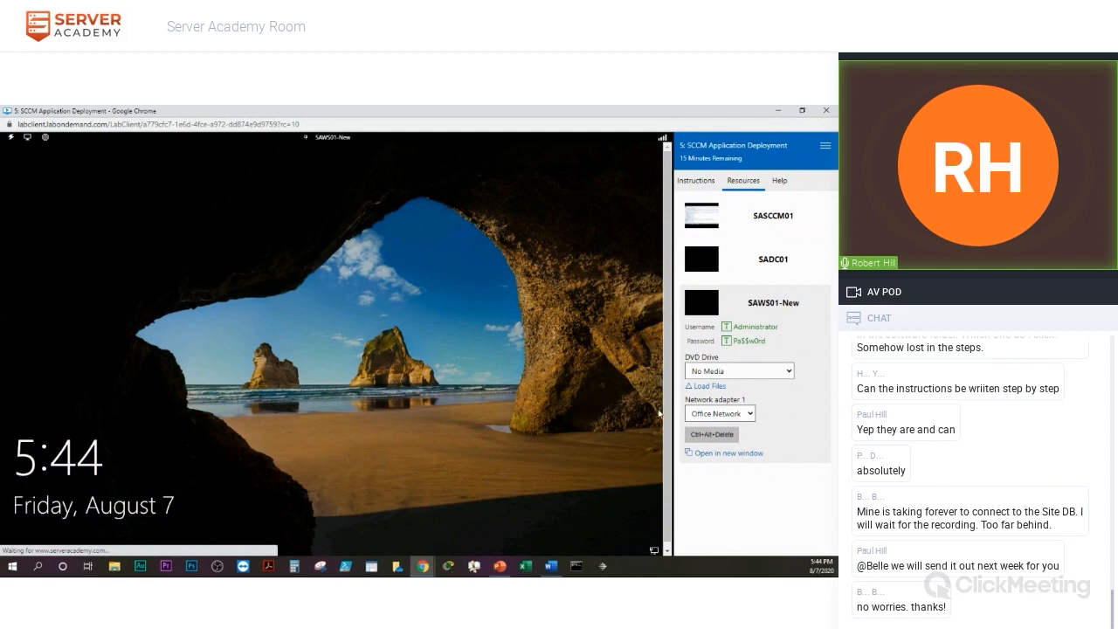
{"action": "left_click", "coordinate": [713, 435]}
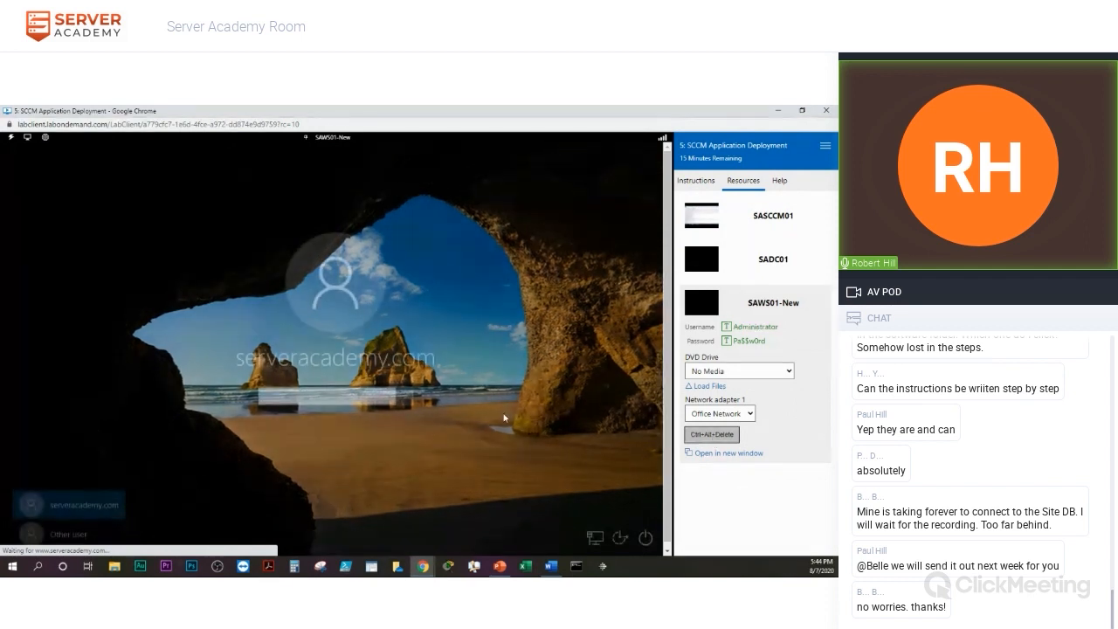
{"action": "left_click", "coordinate": [741, 345]}
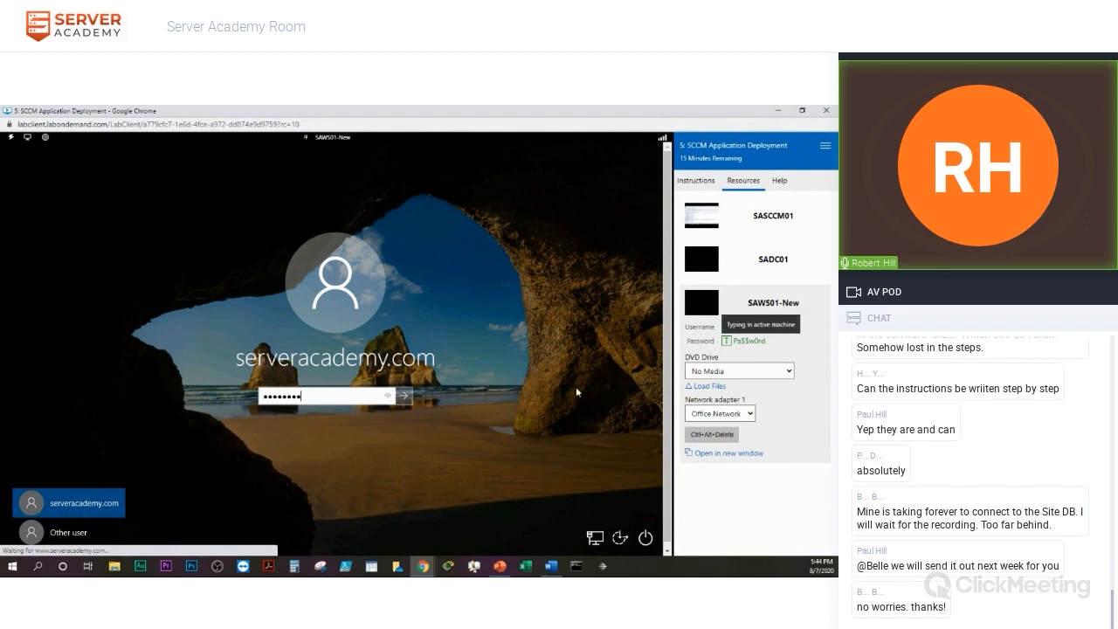
{"action": "left_click", "coordinate": [404, 397]}
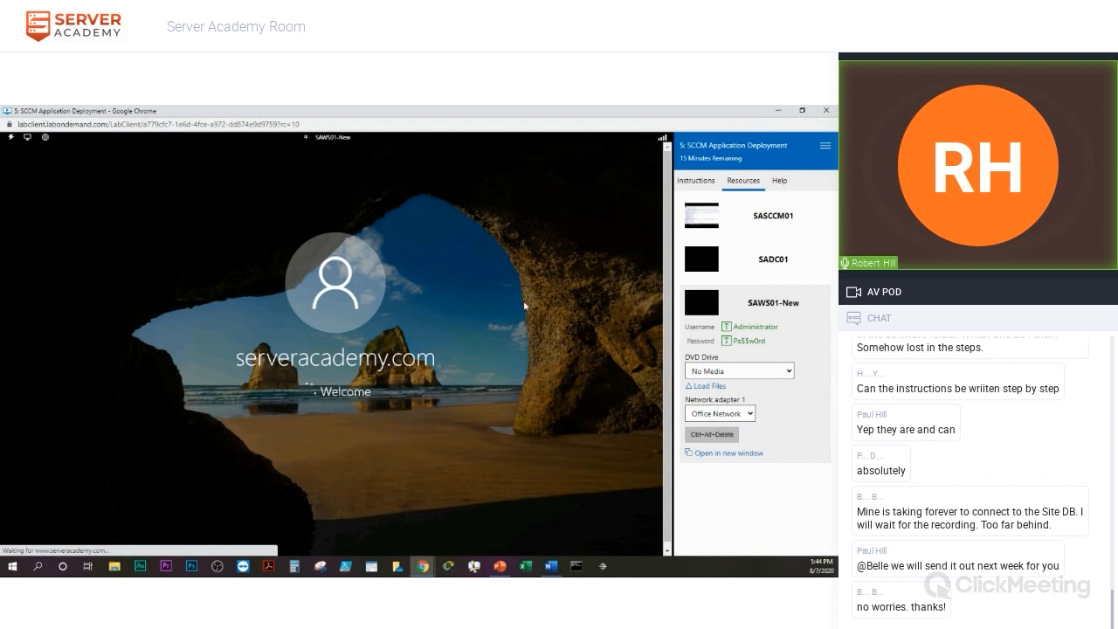
- Show the lab instructions, and open the Configuration Manager client properties from Control Panel on SAWS01-New
{"action": "left_click", "coordinate": [698, 180]}
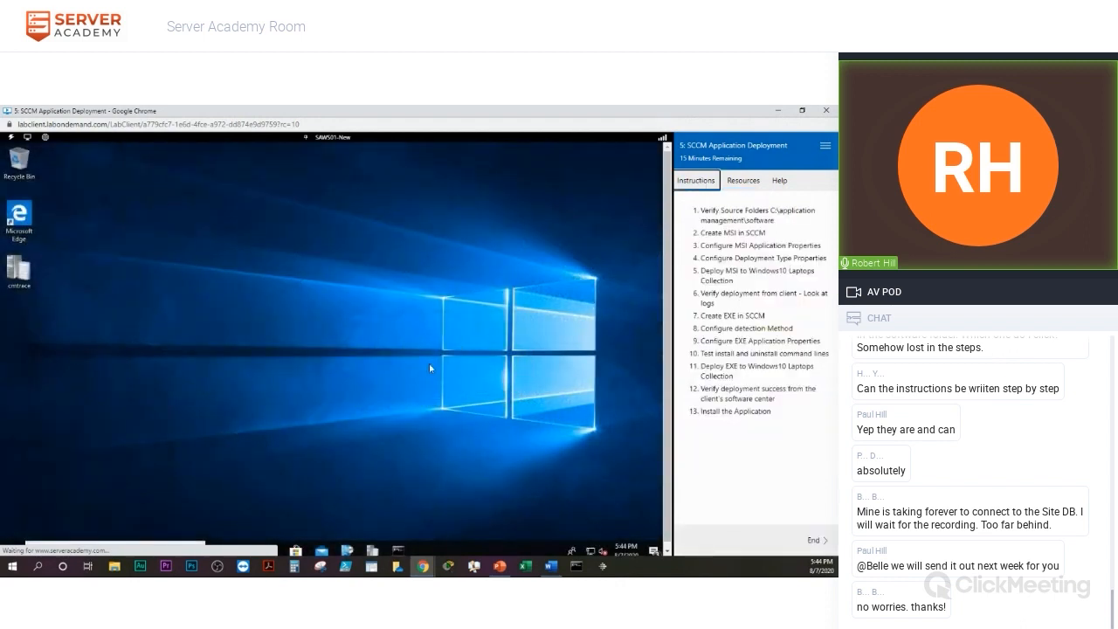
{"action": "left_click", "coordinate": [201, 436]}
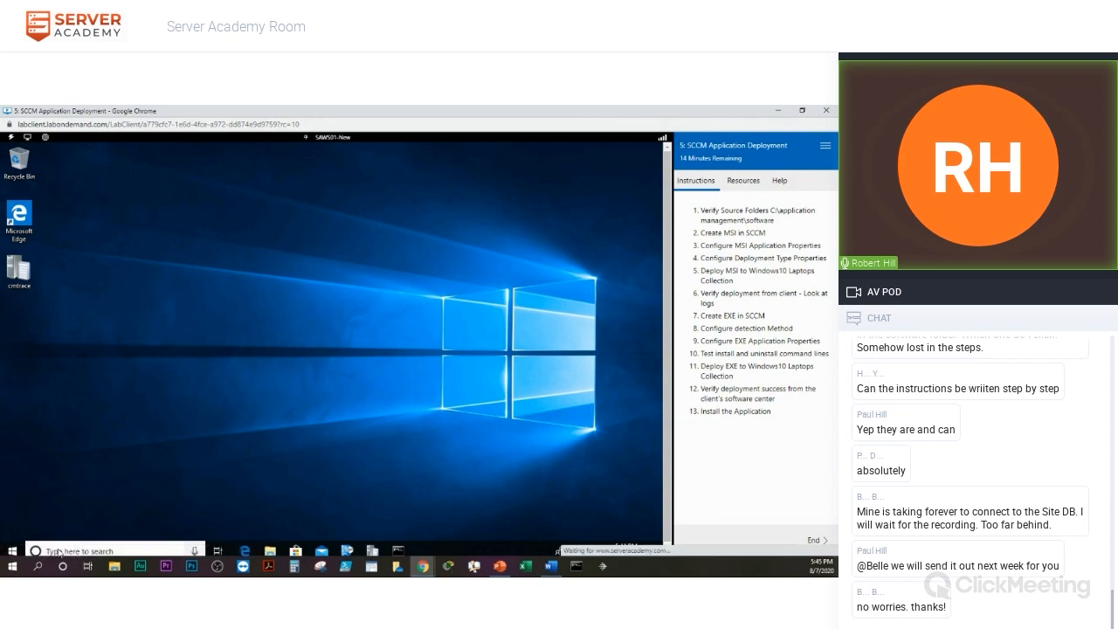
{"action": "left_click", "coordinate": [58, 551]}
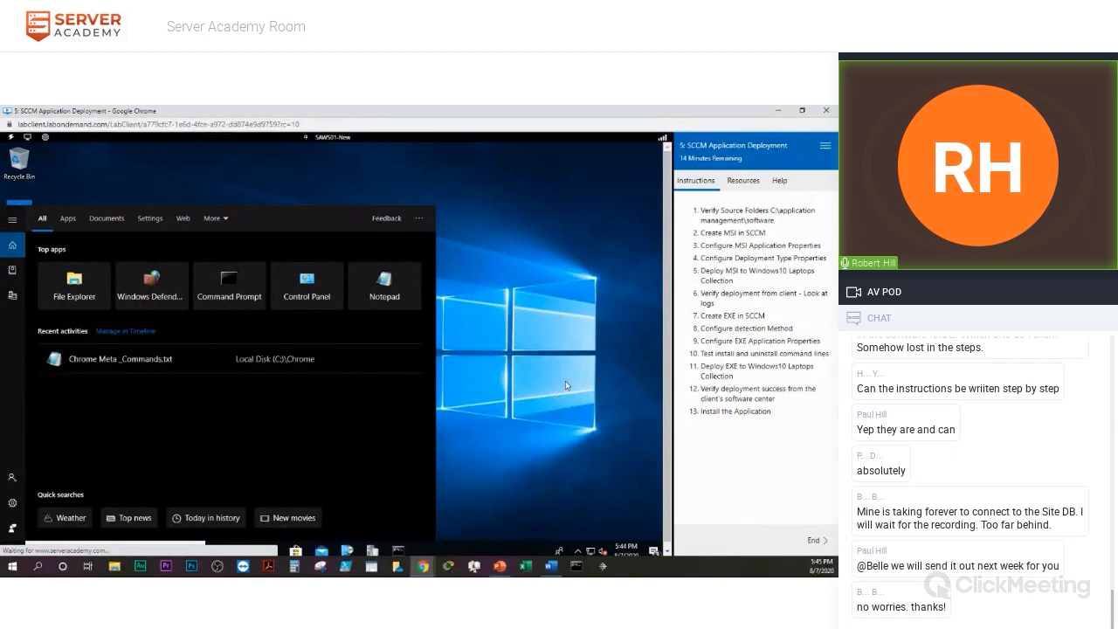
{"action": "type", "text": "con"}
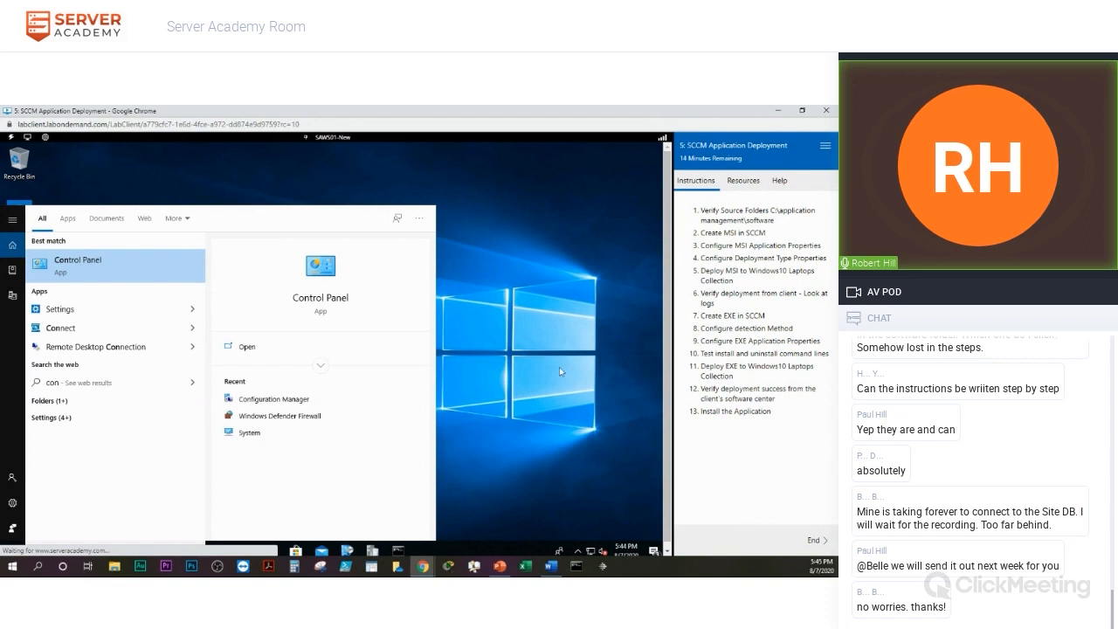
{"action": "left_click", "coordinate": [80, 264]}
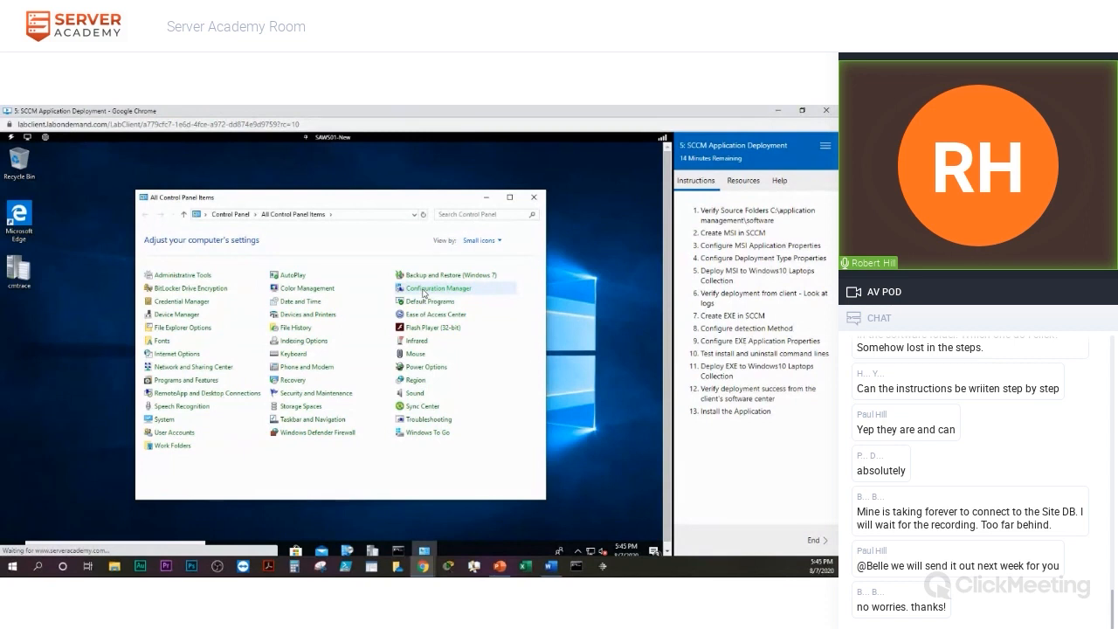
{"action": "left_click", "coordinate": [423, 292]}
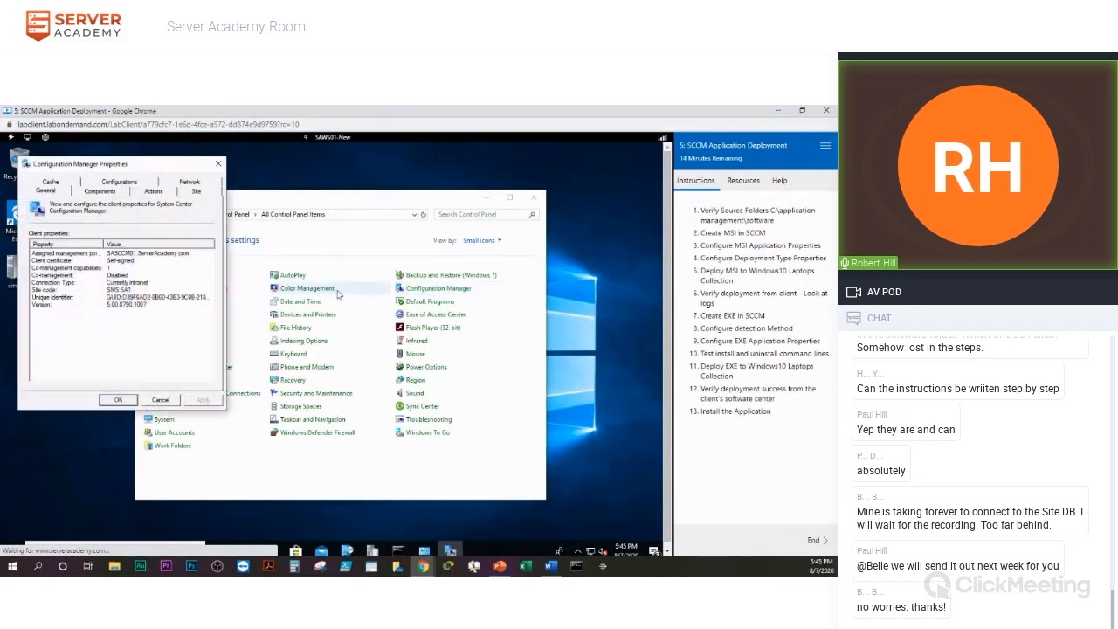
{"action": "left_click_drag", "start_coordinate": [137, 166], "coordinate": [170, 176]}
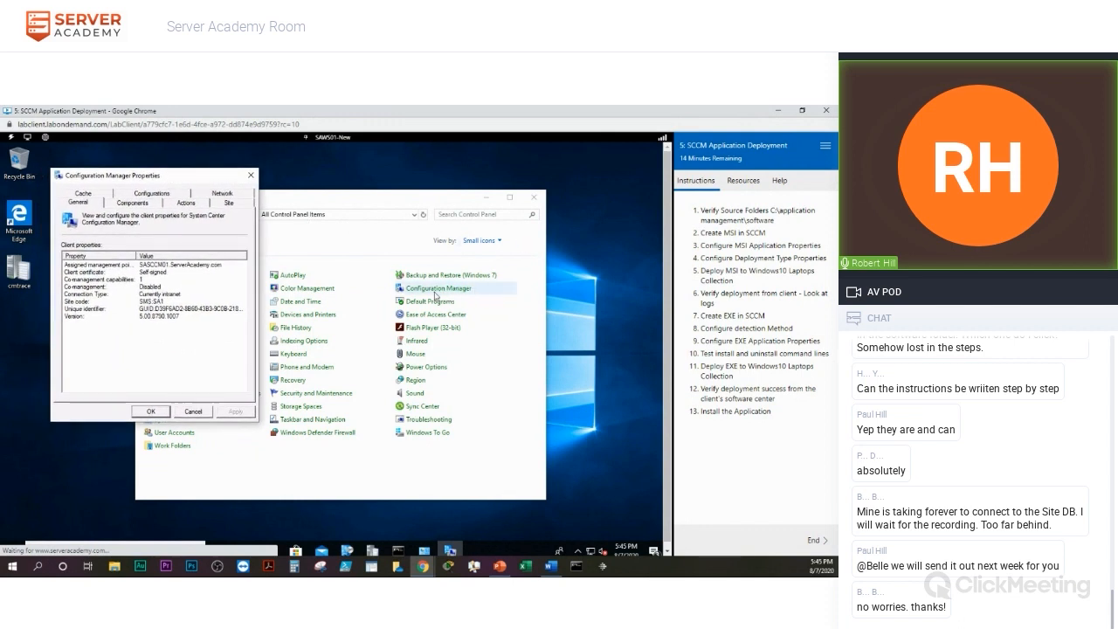
- Run the Machine Policy Retrieval & Evaluation Cycle on the client, then close the properties and put Control Panel away
{"action": "left_click", "coordinate": [184, 201]}
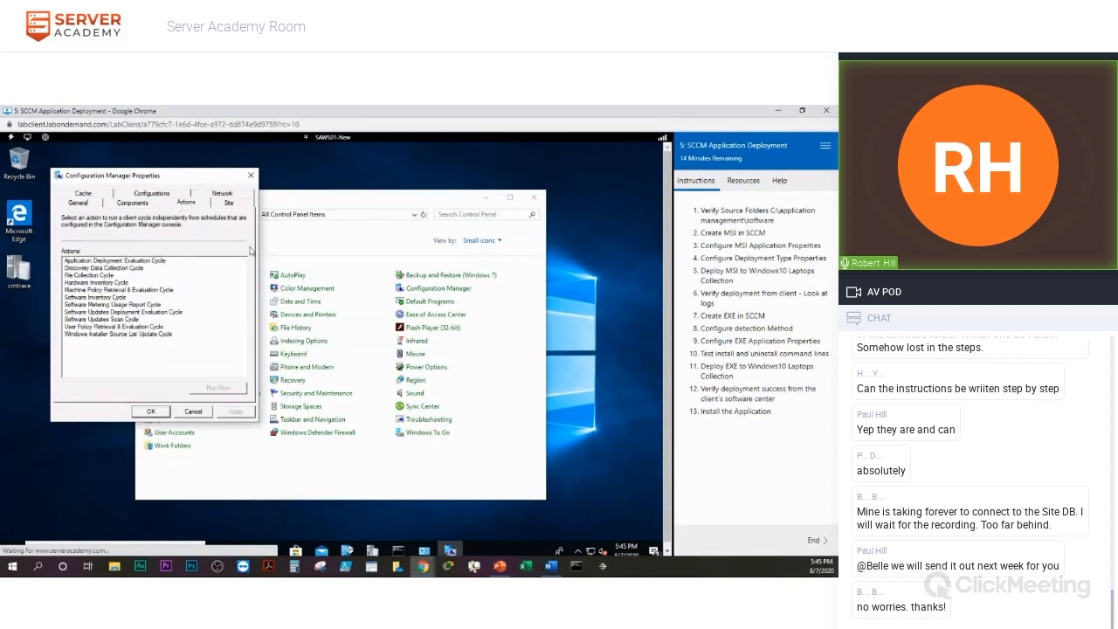
{"action": "left_click", "coordinate": [132, 290]}
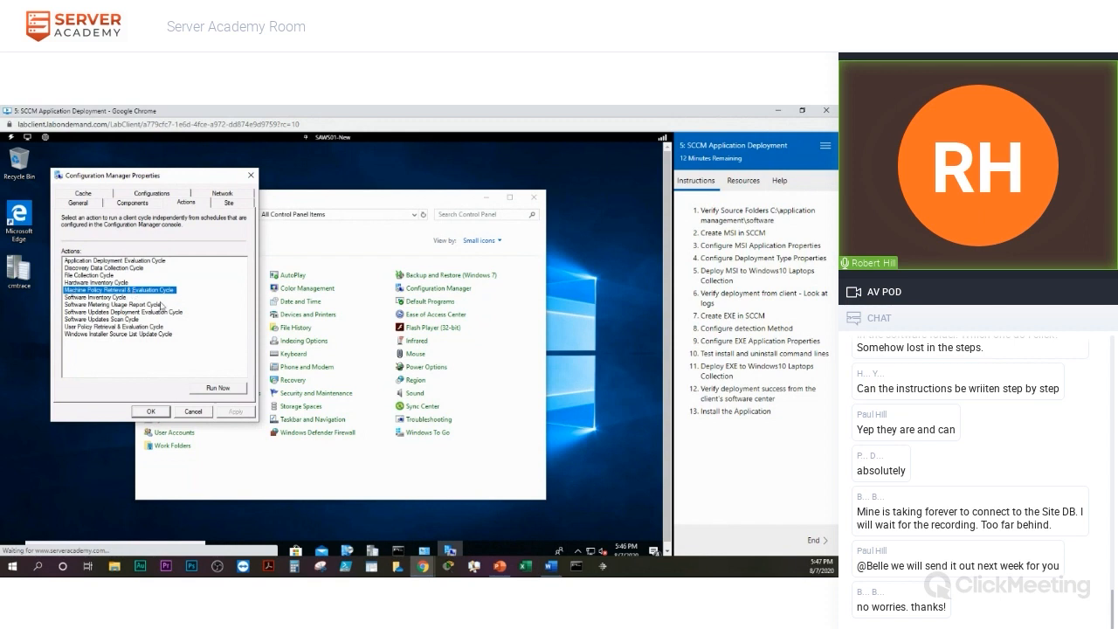
{"action": "left_click", "coordinate": [217, 389]}
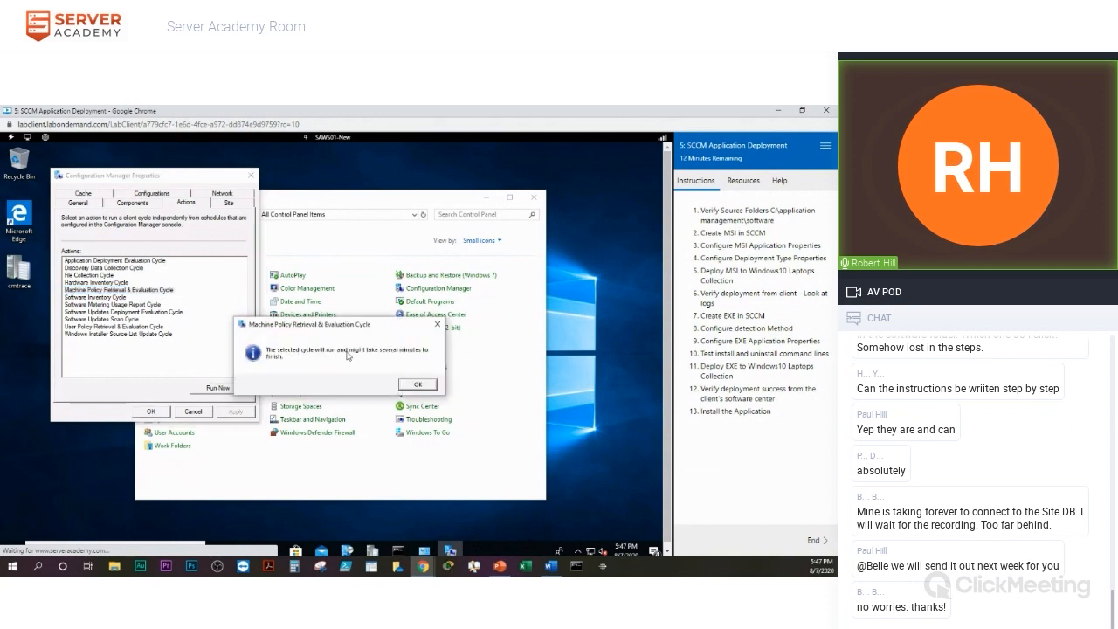
{"action": "left_click", "coordinate": [419, 386]}
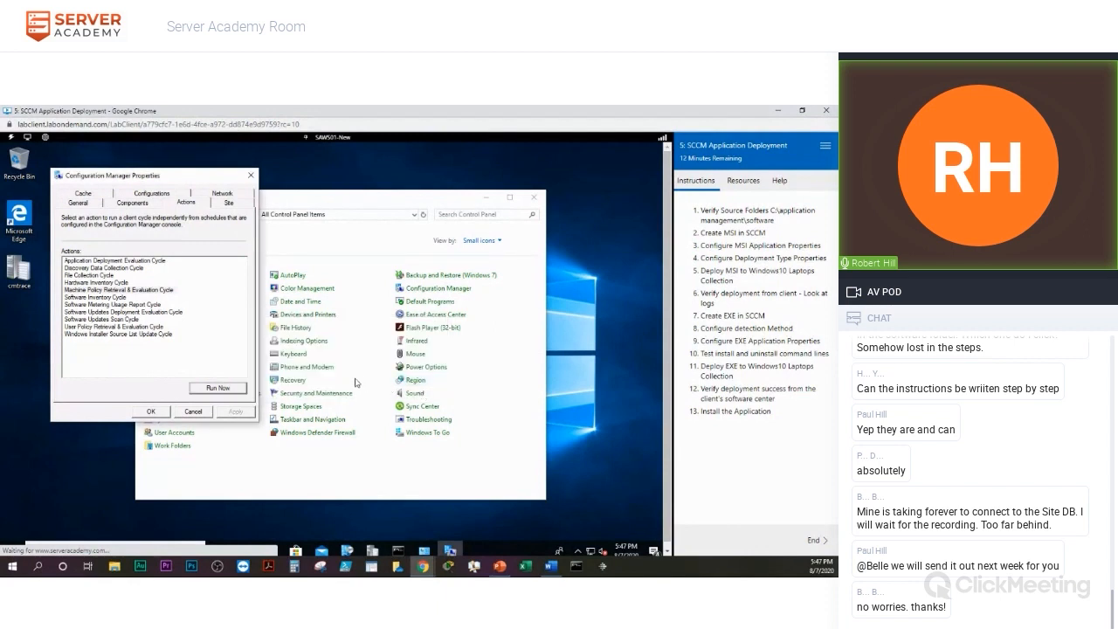
{"action": "left_click", "coordinate": [156, 413]}
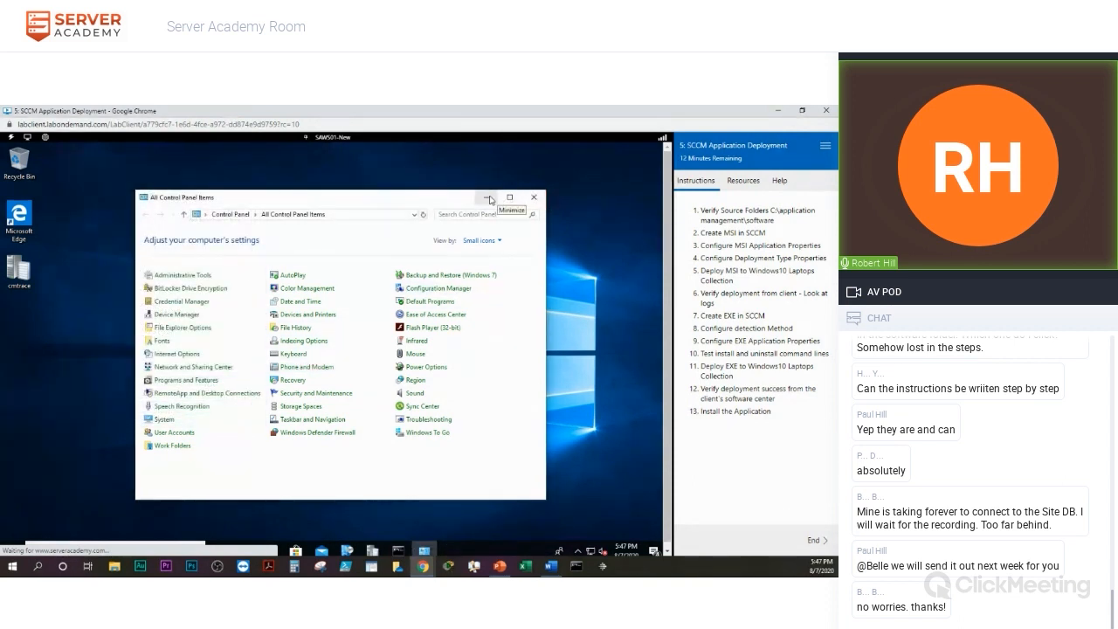
{"action": "left_click", "coordinate": [486, 198]}
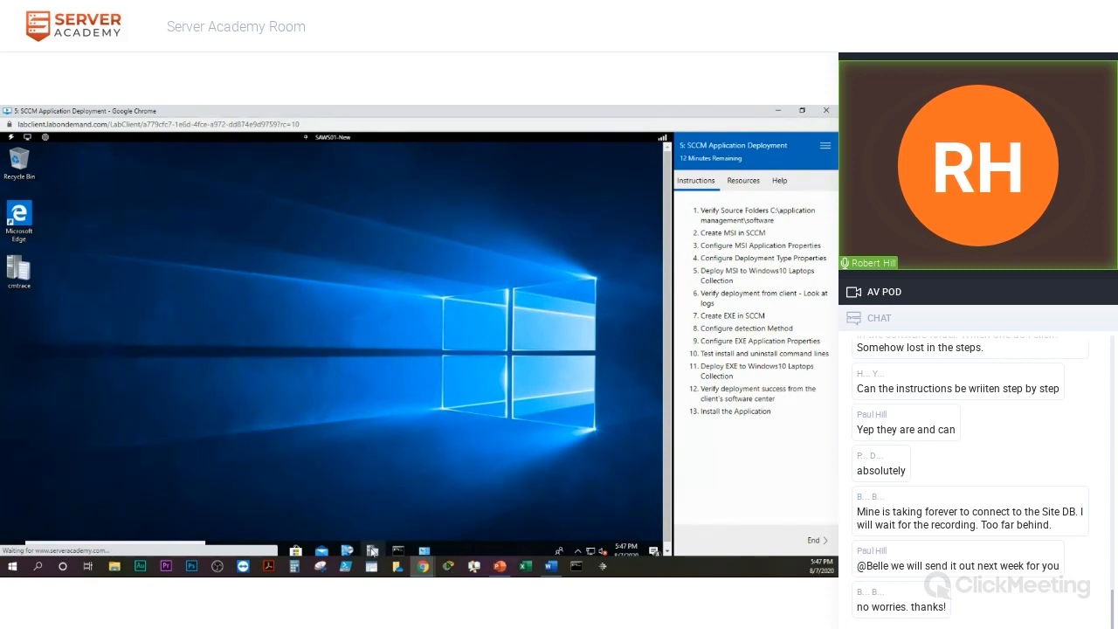
- Make Configuration Manager Trace Log Tool the default log viewer and examine AppDiscovery.log from C:\Windows\CCM\Logs with a widened log text column
{"action": "left_click", "coordinate": [372, 550]}
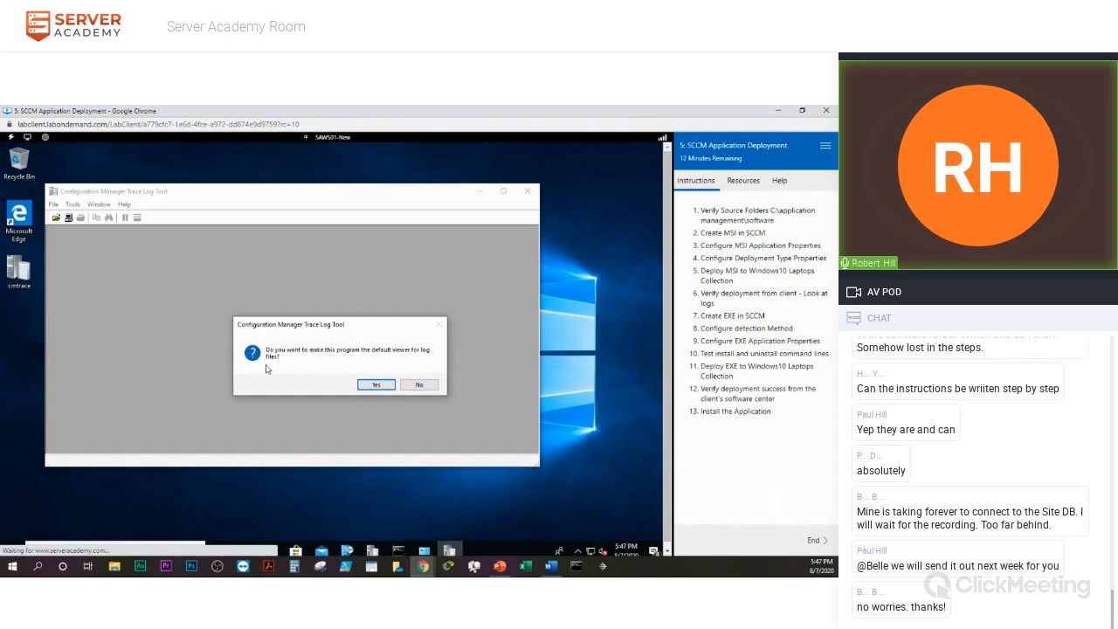
{"action": "left_click", "coordinate": [374, 384]}
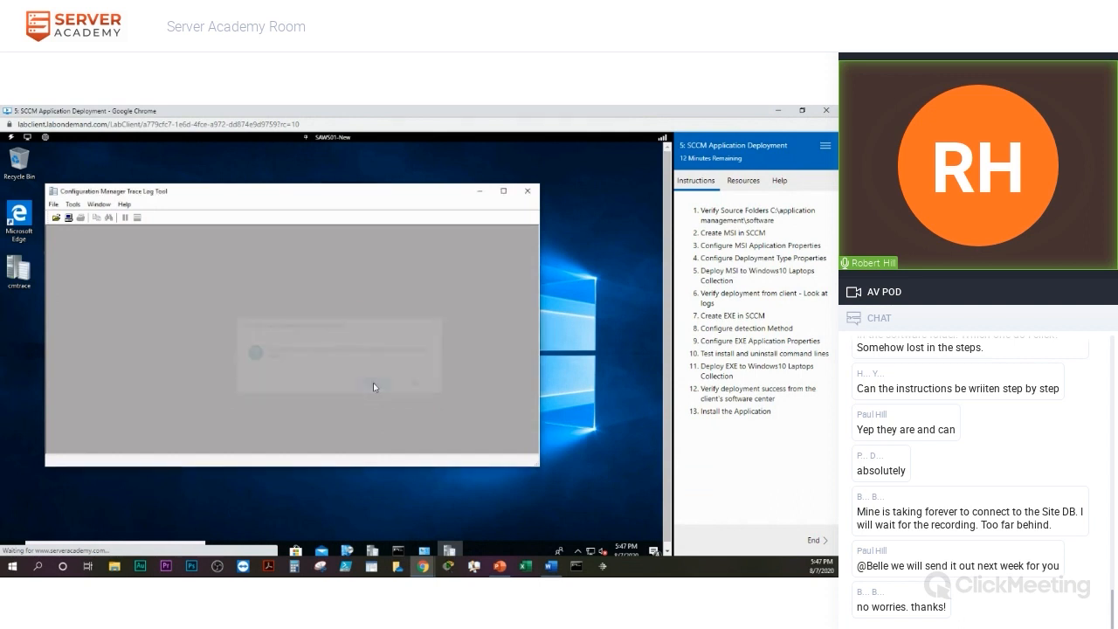
{"action": "left_click", "coordinate": [56, 218]}
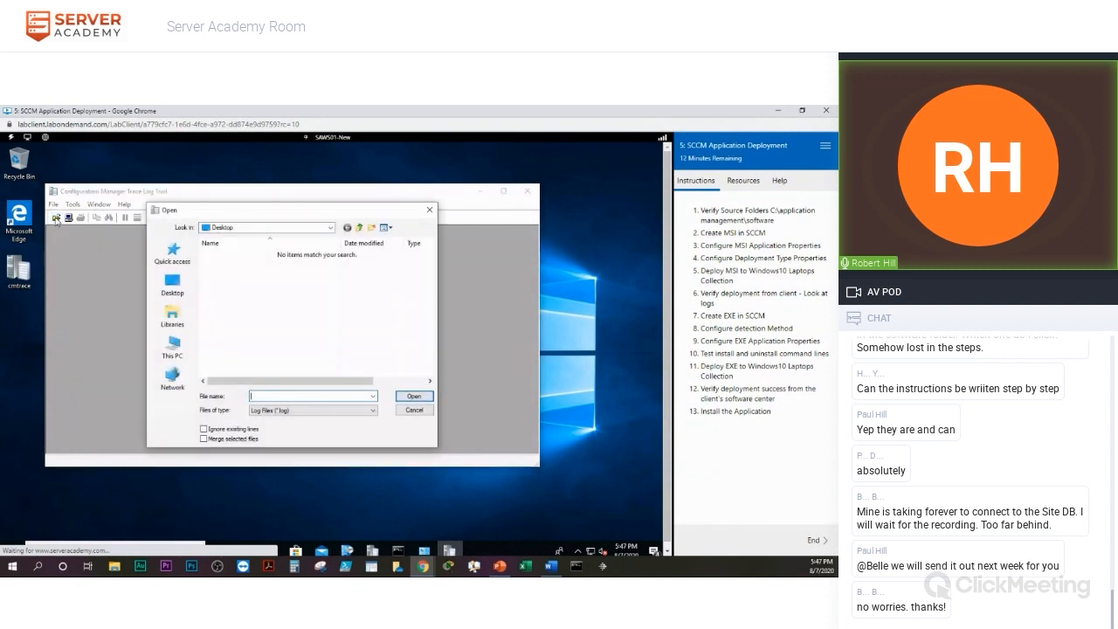
{"action": "left_click", "coordinate": [332, 229]}
{"action": "left_click", "coordinate": [332, 228]}
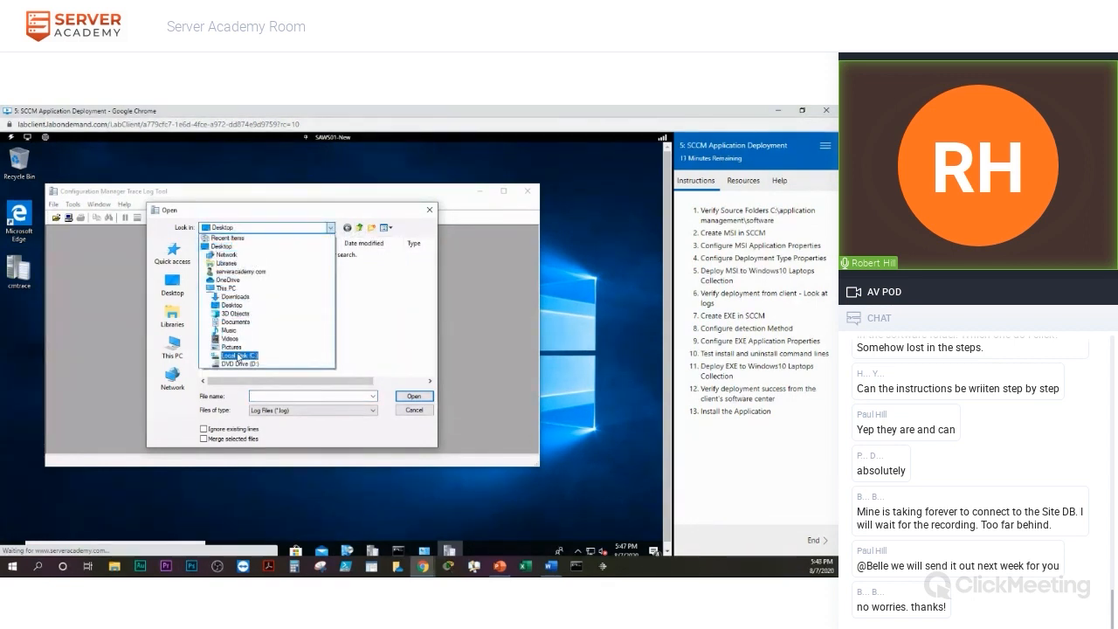
{"action": "left_click", "coordinate": [238, 356]}
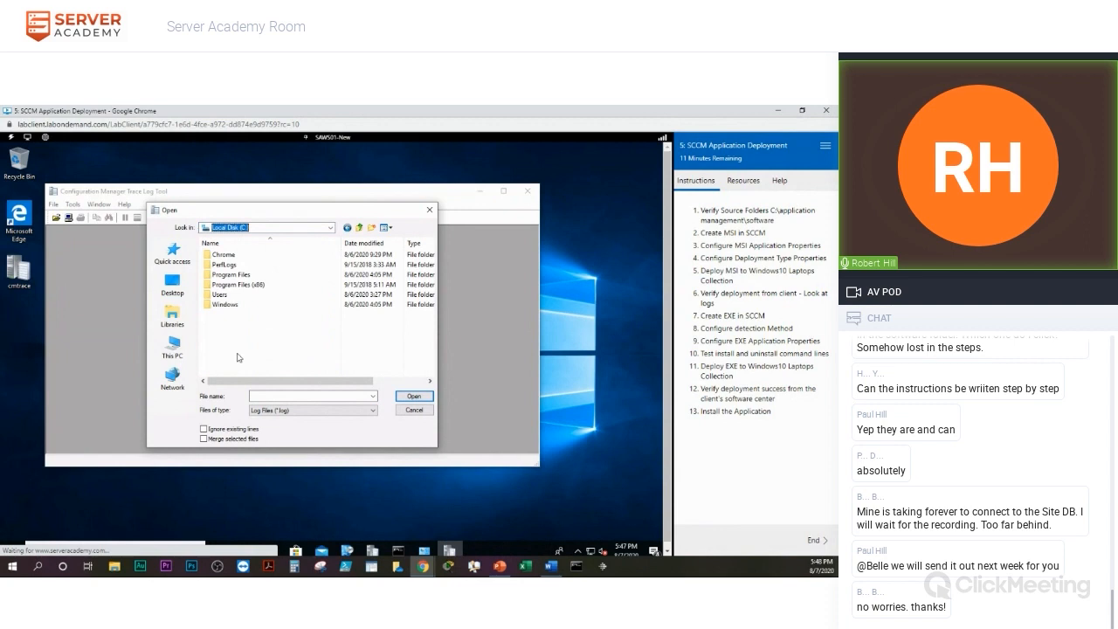
{"action": "double_click", "coordinate": [226, 305]}
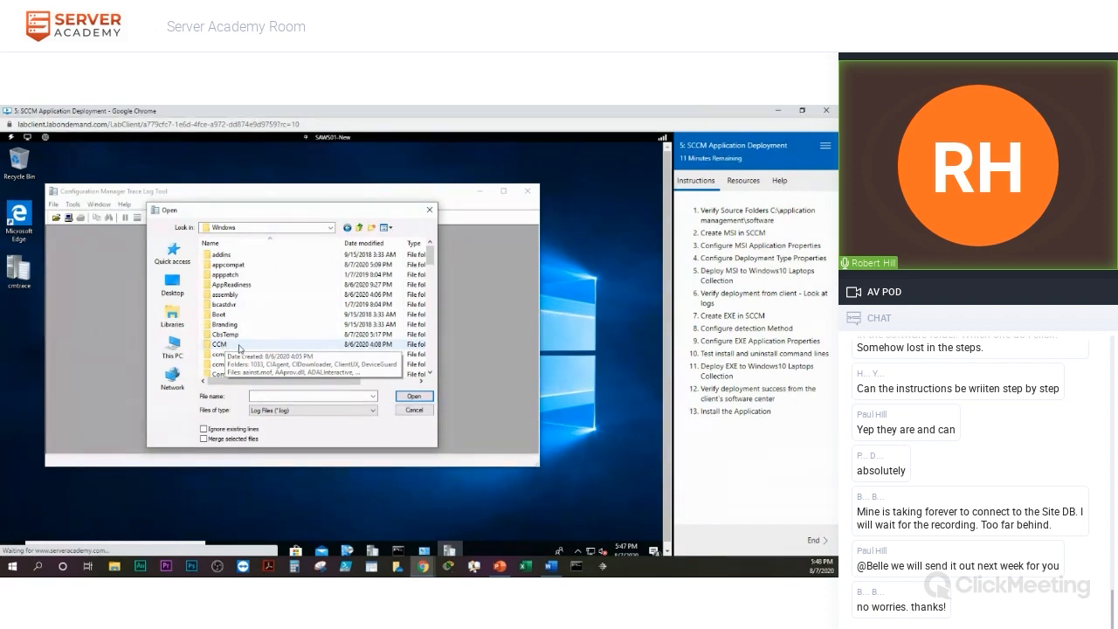
{"action": "double_click", "coordinate": [240, 348]}
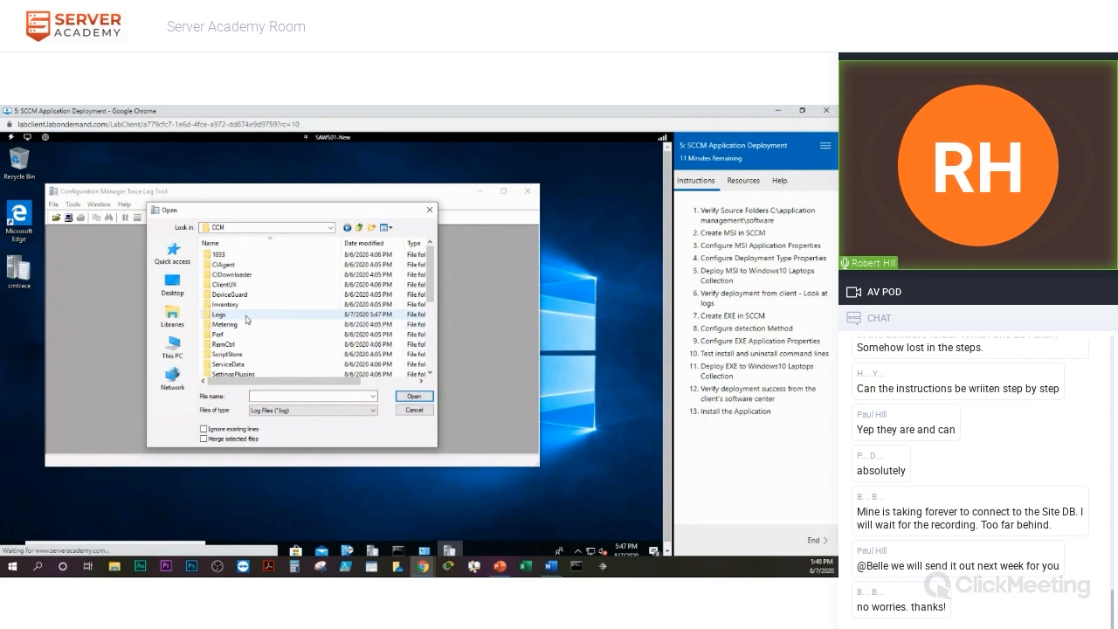
{"action": "double_click", "coordinate": [245, 315]}
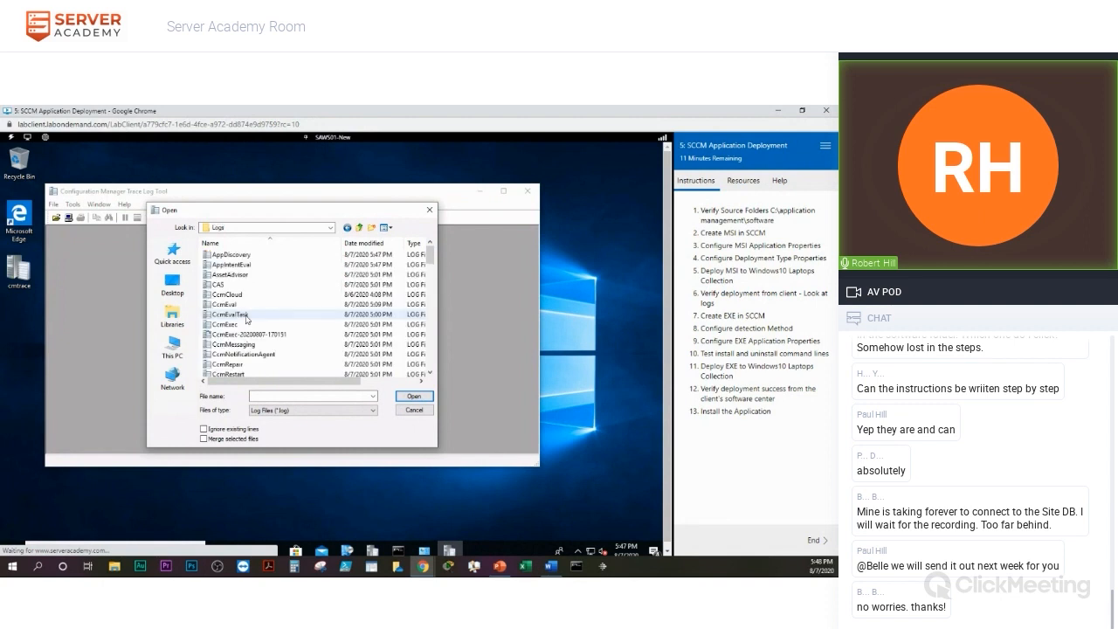
{"action": "double_click", "coordinate": [247, 255]}
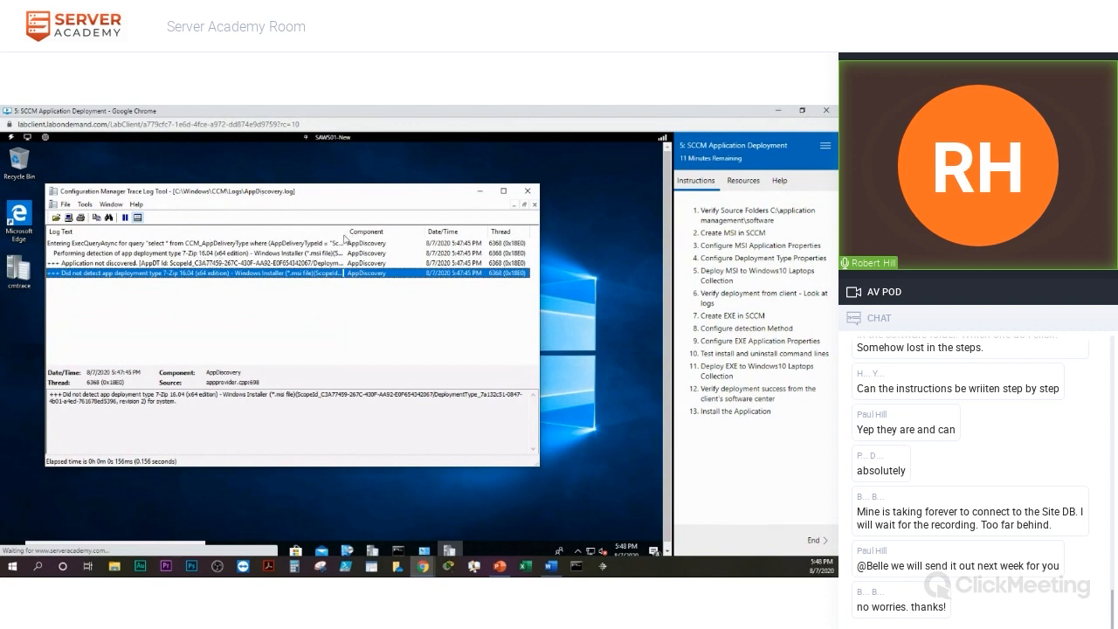
{"action": "left_click_drag", "start_coordinate": [405, 235], "coordinate": [401, 235]}
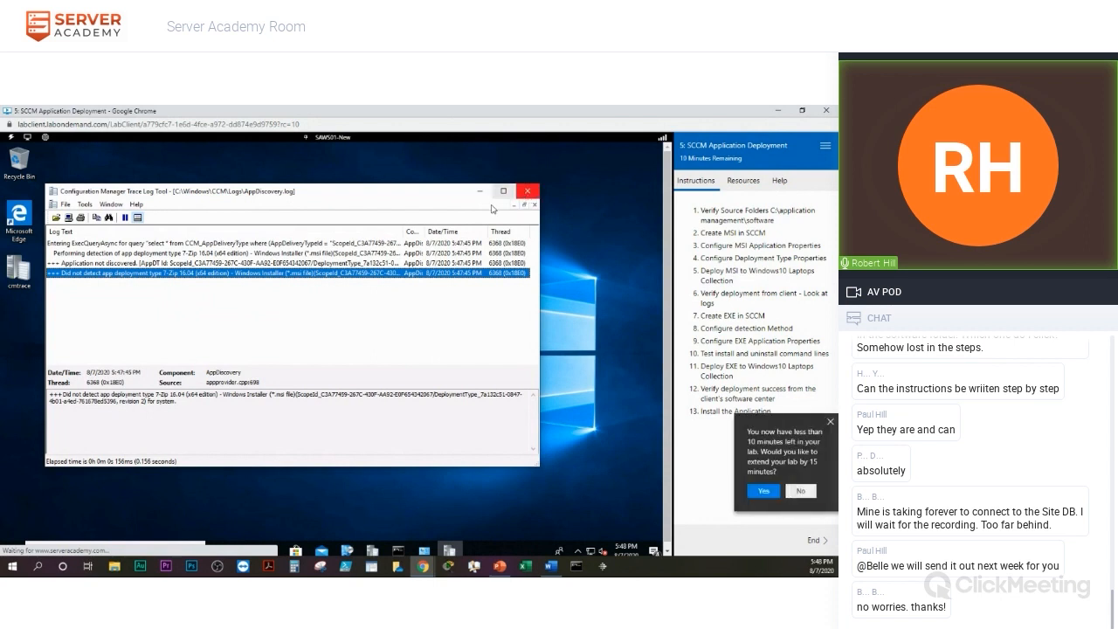
- Extend the lab time by 15 minutes and review AppIntentEval.log in place of the AppDiscovery log
{"action": "left_click", "coordinate": [745, 492]}
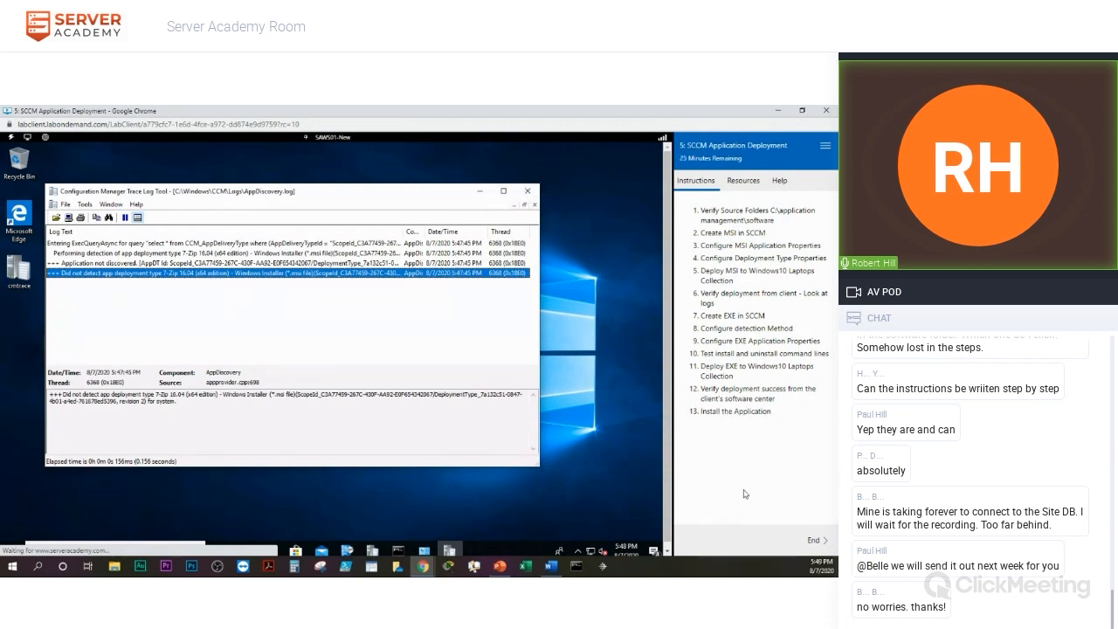
{"action": "left_click", "coordinate": [535, 205]}
{"action": "left_click", "coordinate": [56, 218]}
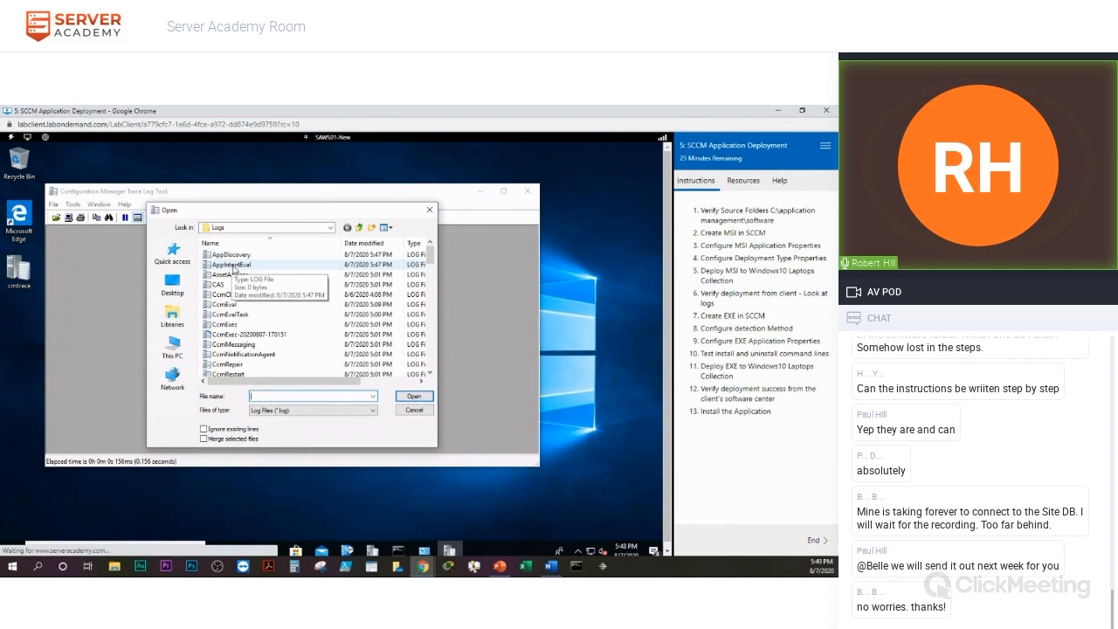
{"action": "double_click", "coordinate": [232, 265]}
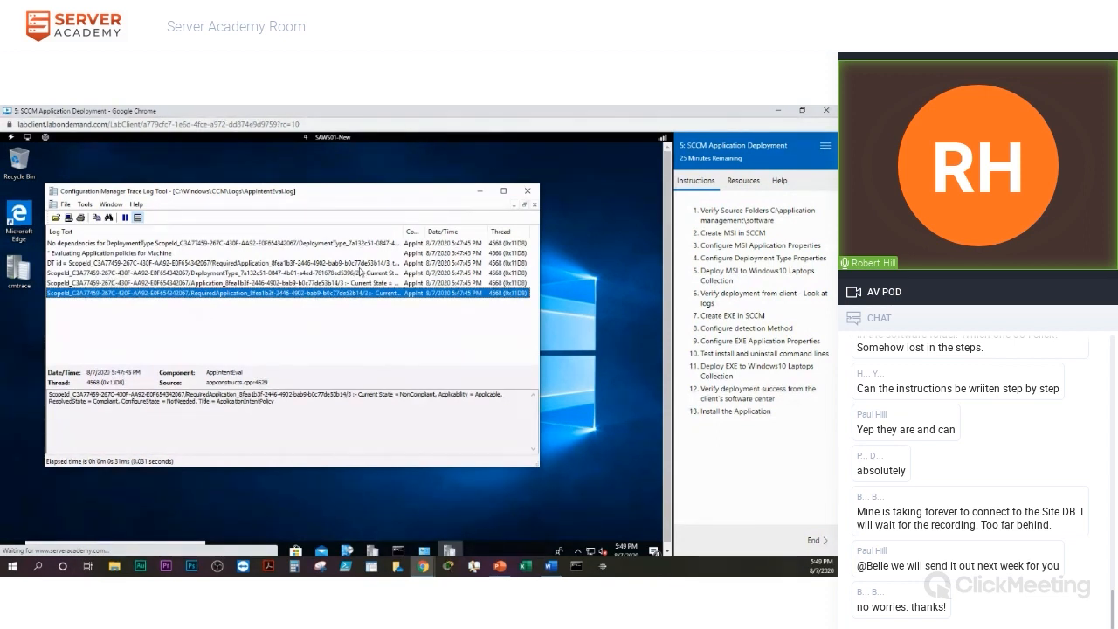
{"action": "left_click", "coordinate": [535, 206]}
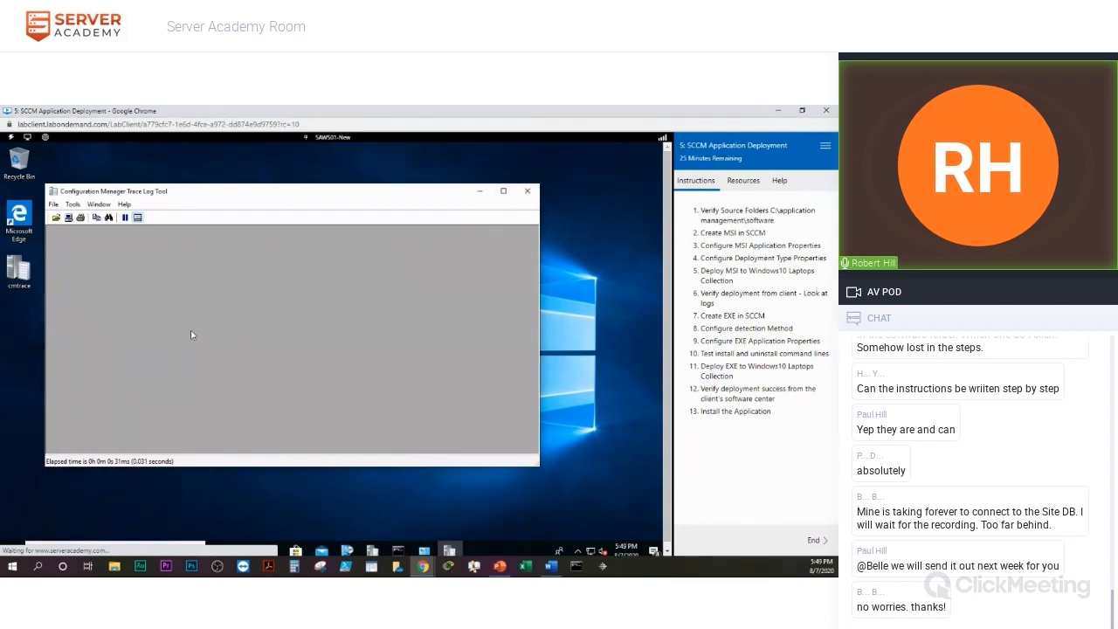
- Install 7-Zip 16.04 (x64 edition) from Software Center
{"action": "left_click", "coordinate": [480, 192]}
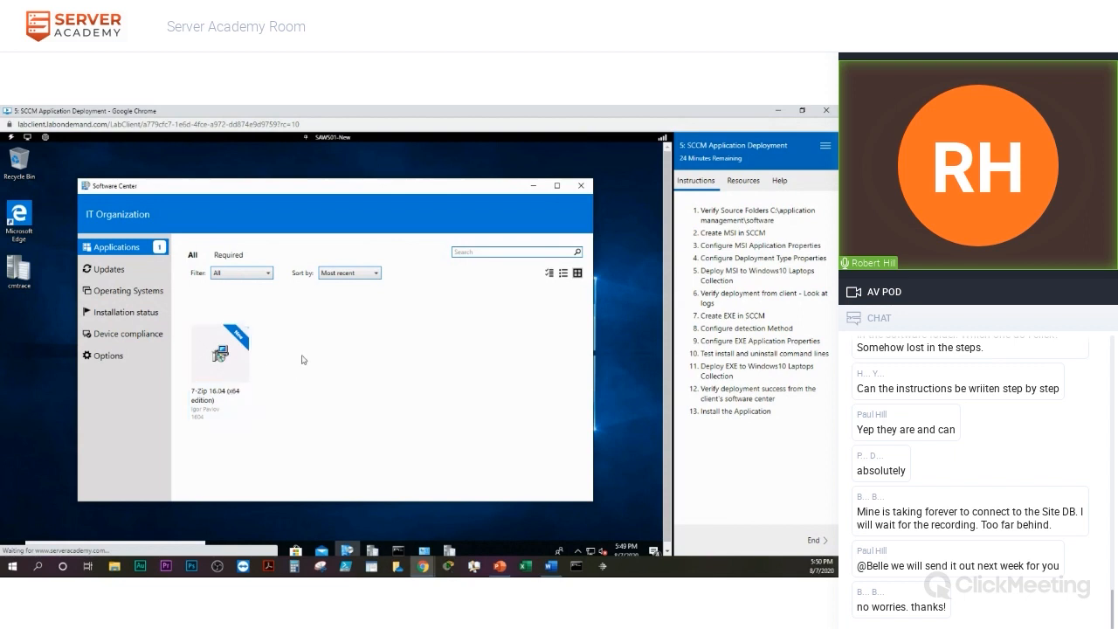
{"action": "left_click", "coordinate": [236, 370]}
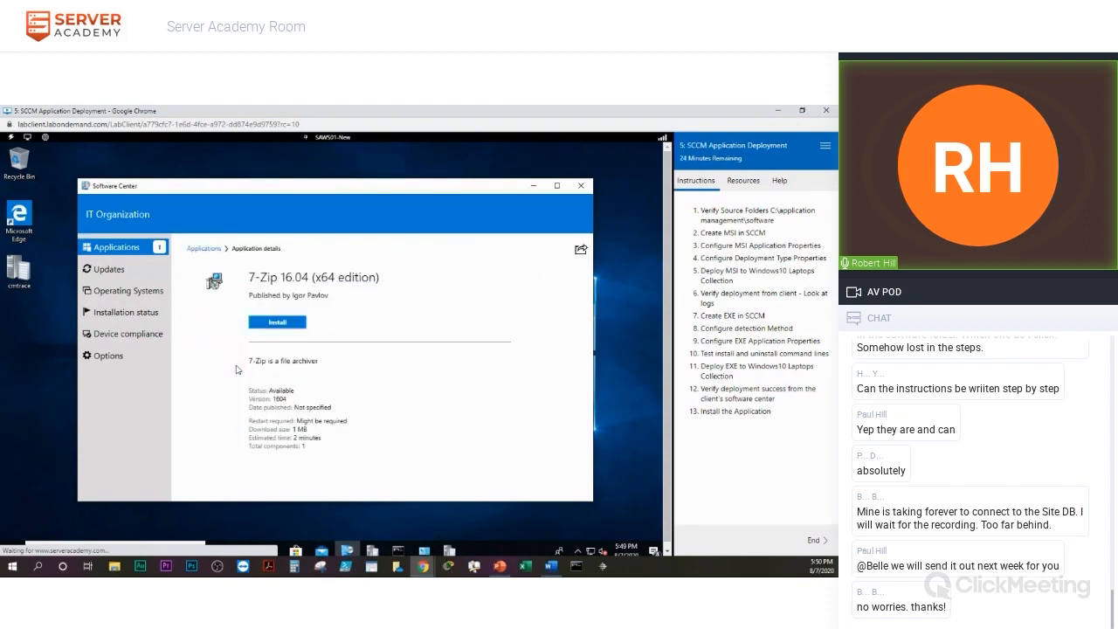
{"action": "left_click", "coordinate": [275, 323]}
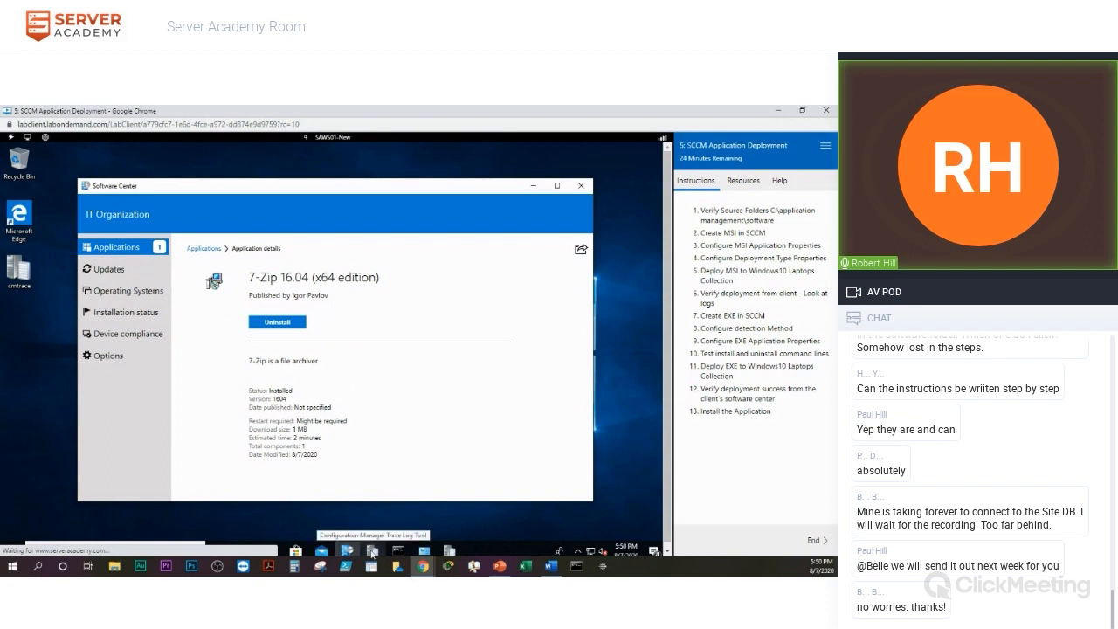
- Open AppEnforce.log in a new Trace Log Tool window and examine the prepared working directory entry for the 7-Zip installation
{"action": "left_click", "coordinate": [372, 552]}
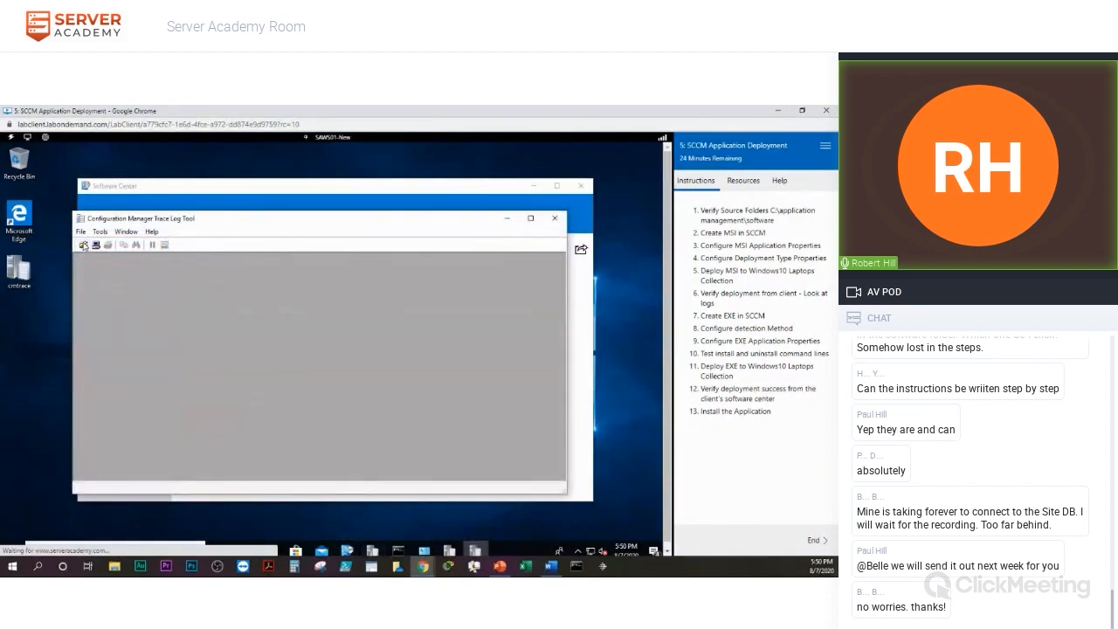
{"action": "left_click", "coordinate": [84, 245]}
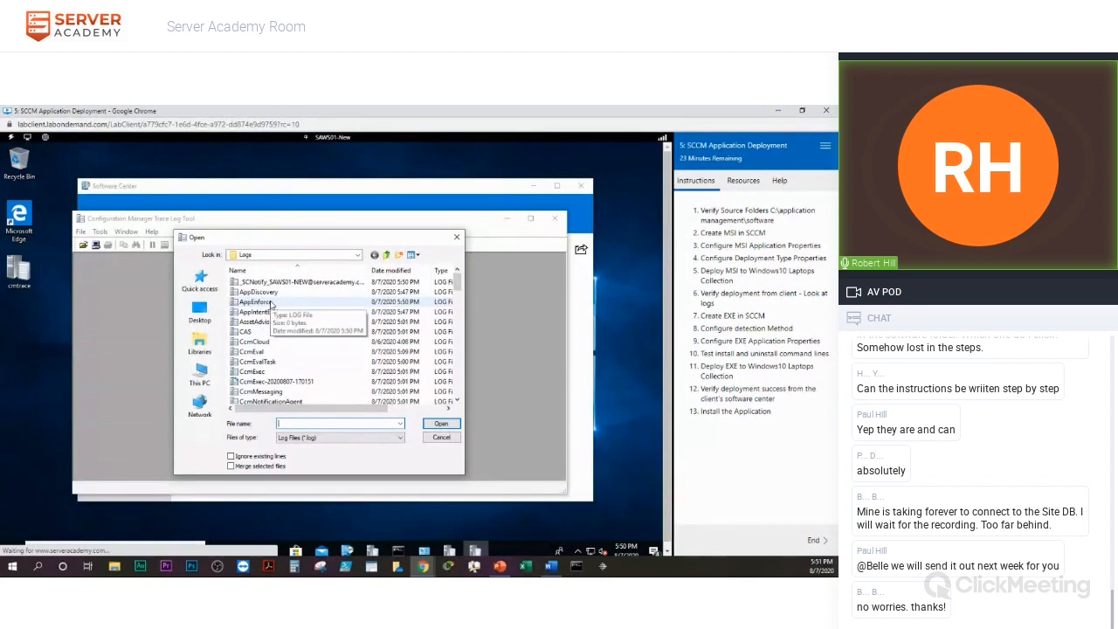
{"action": "double_click", "coordinate": [262, 301]}
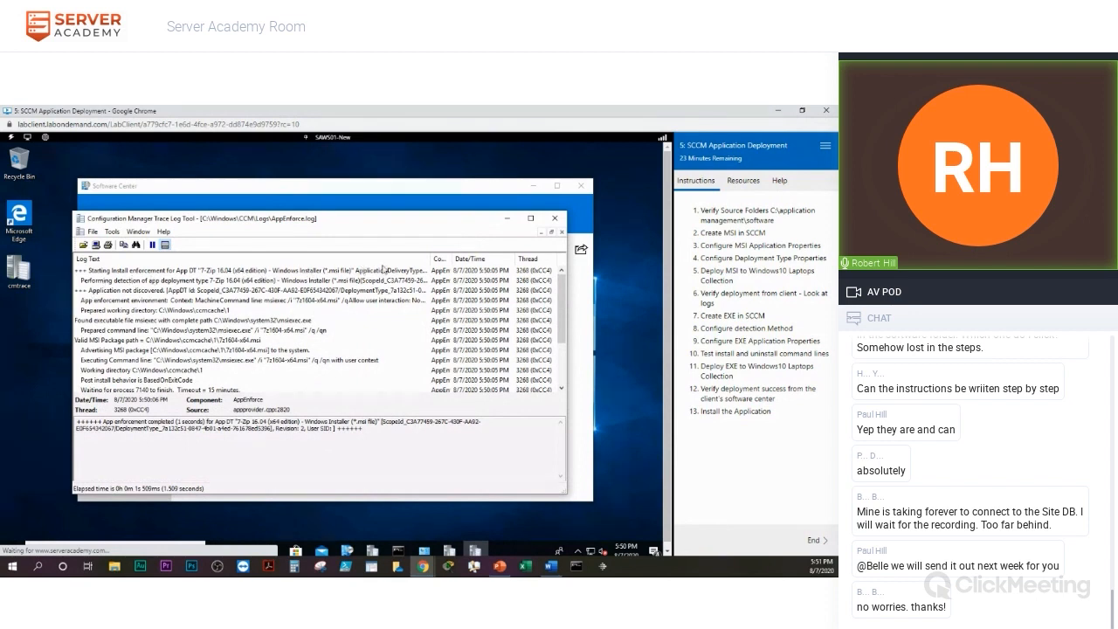
{"action": "left_click_drag", "start_coordinate": [432, 260], "coordinate": [477, 267]}
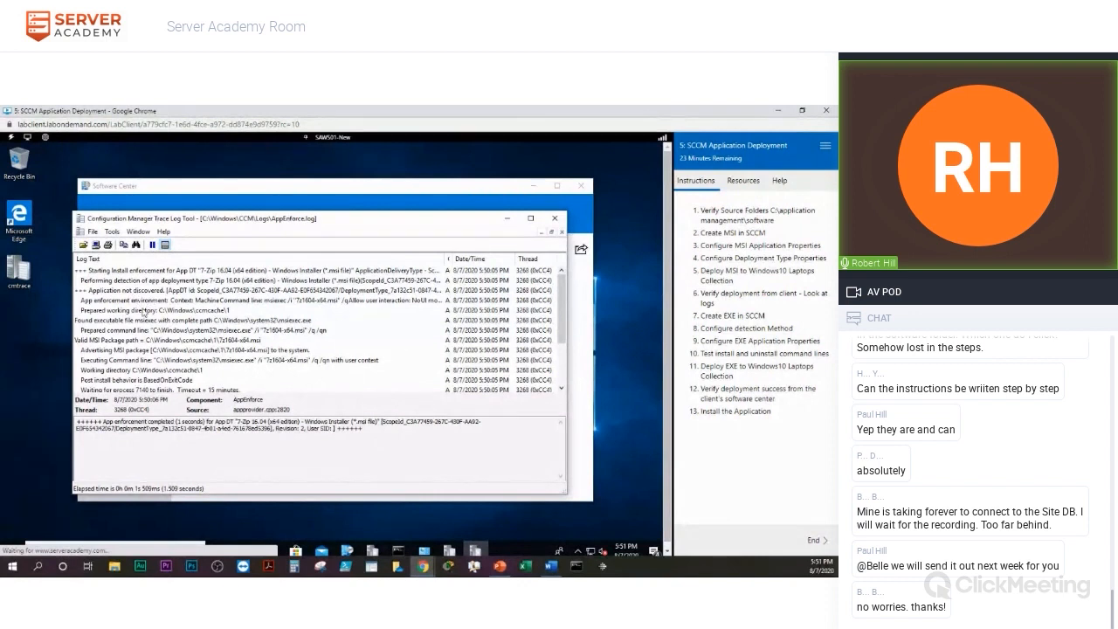
{"action": "left_click", "coordinate": [143, 311]}
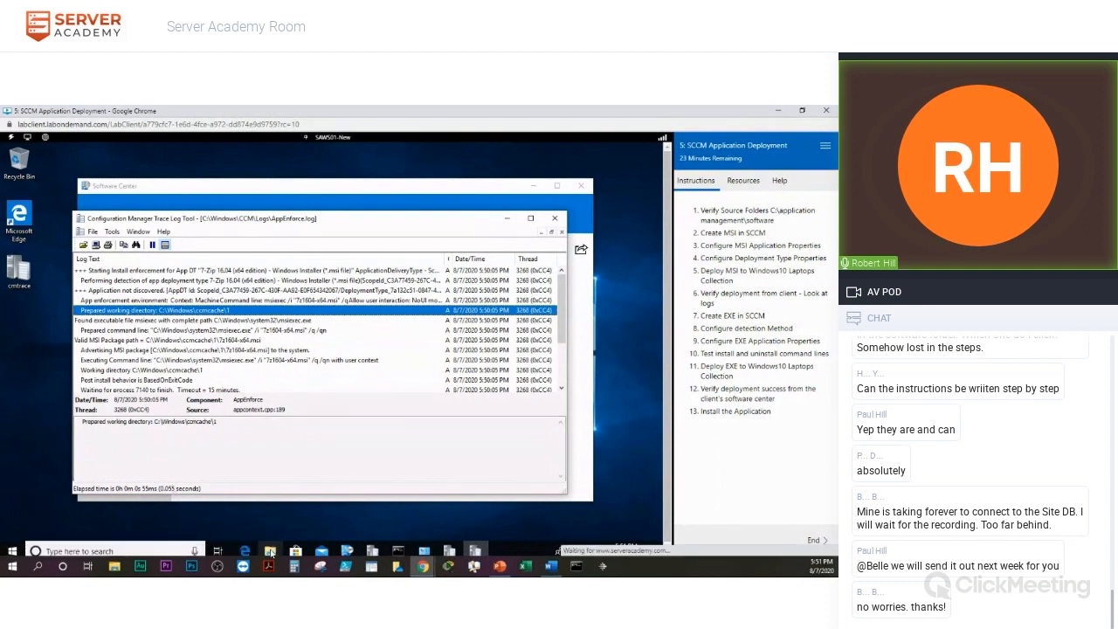
- Open C:\Windows\ccmcache in File Explorer, granting permanent access to the protected folder
{"action": "left_click", "coordinate": [271, 552]}
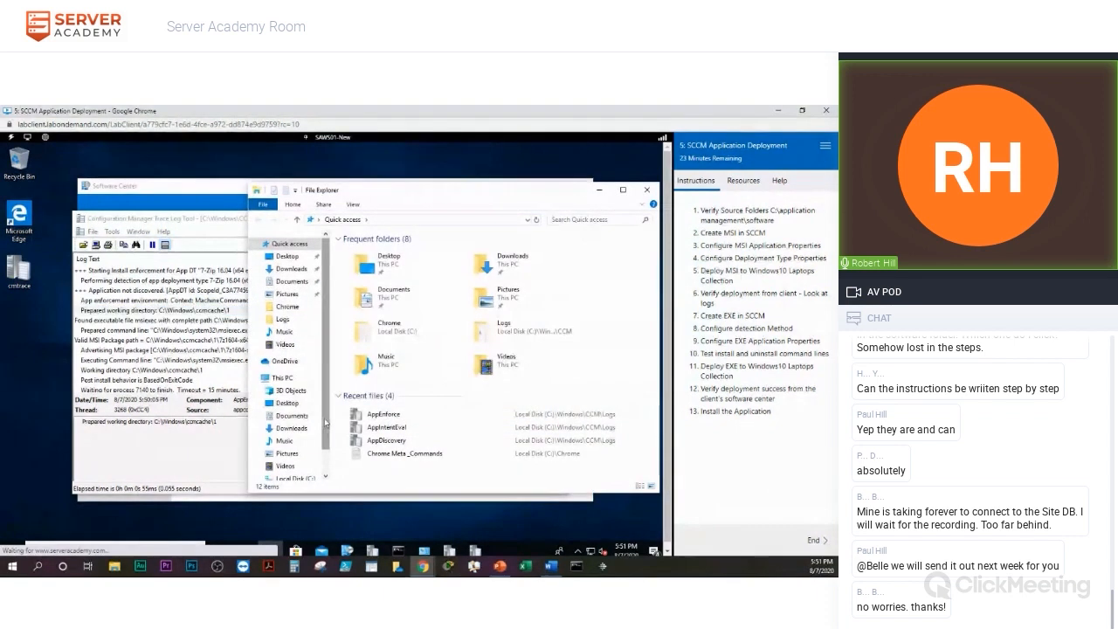
{"action": "scroll", "coordinate": [325, 423], "scroll_direction": "down", "scroll_amount": 1}
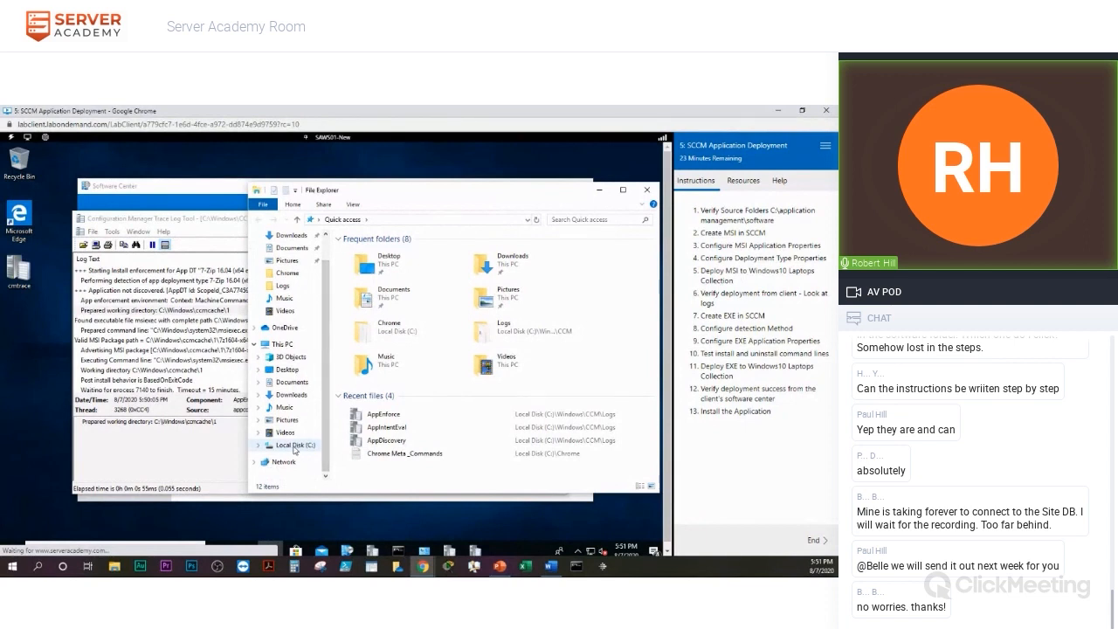
{"action": "left_click", "coordinate": [294, 445]}
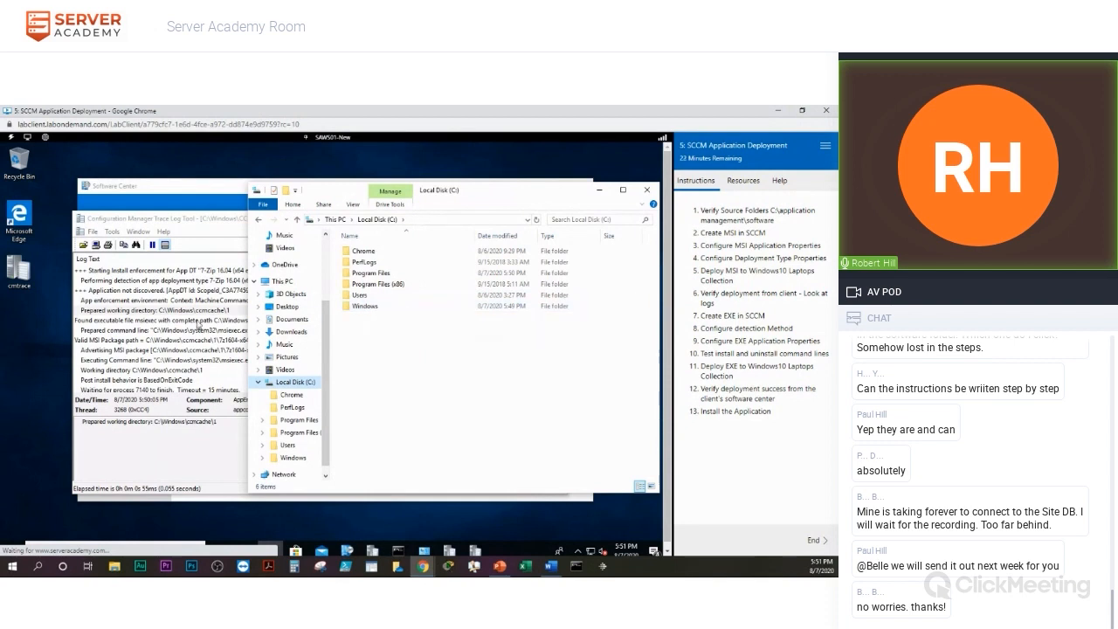
{"action": "double_click", "coordinate": [364, 306]}
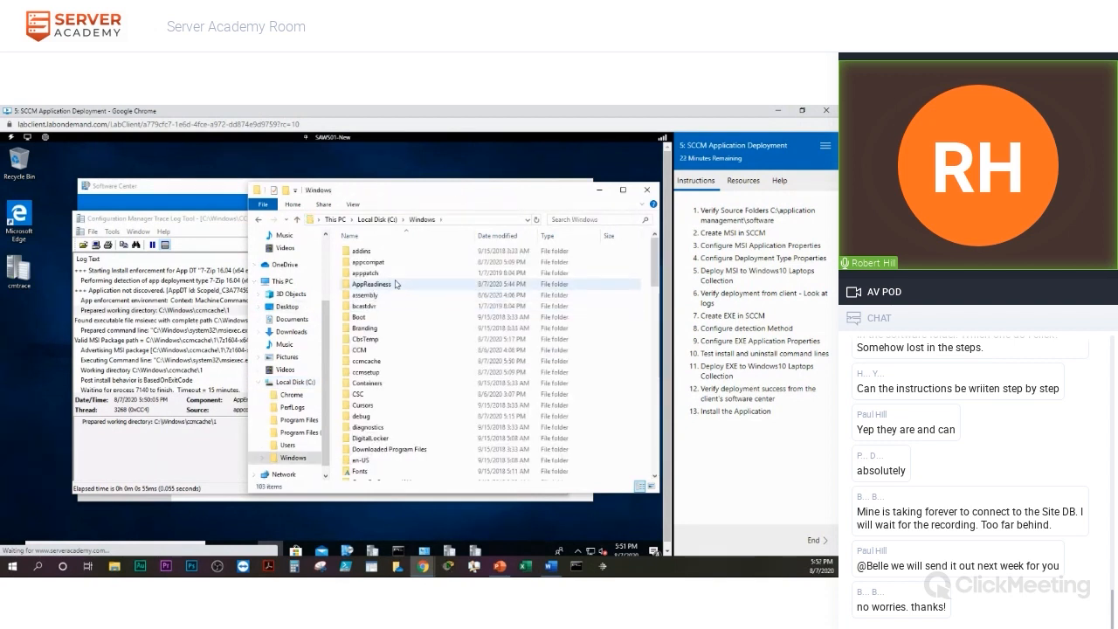
{"action": "double_click", "coordinate": [366, 360]}
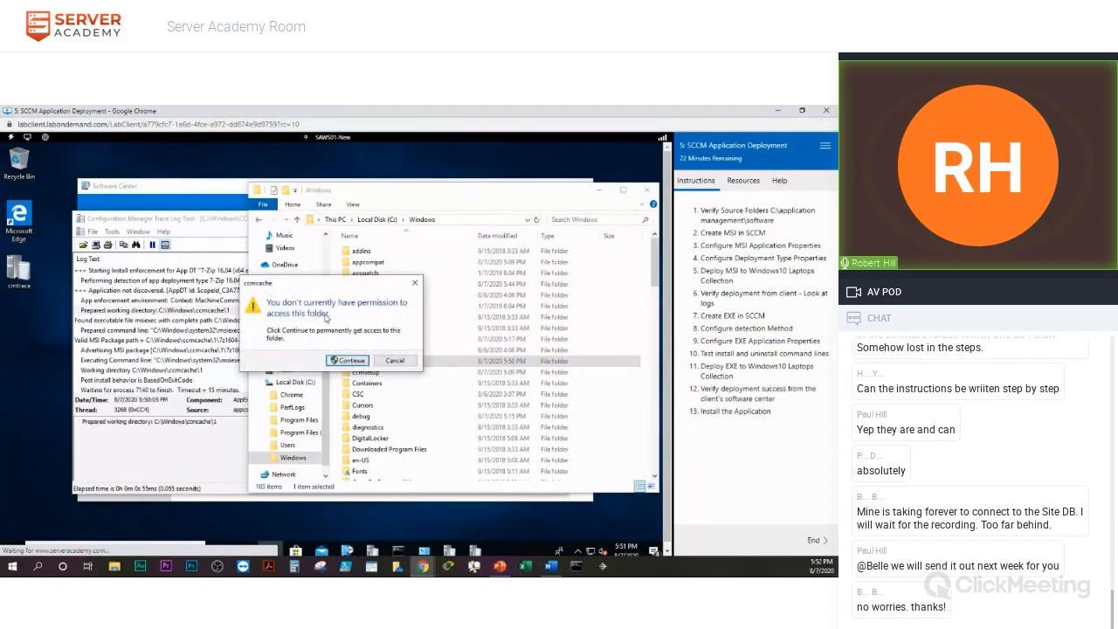
{"action": "left_click", "coordinate": [353, 361]}
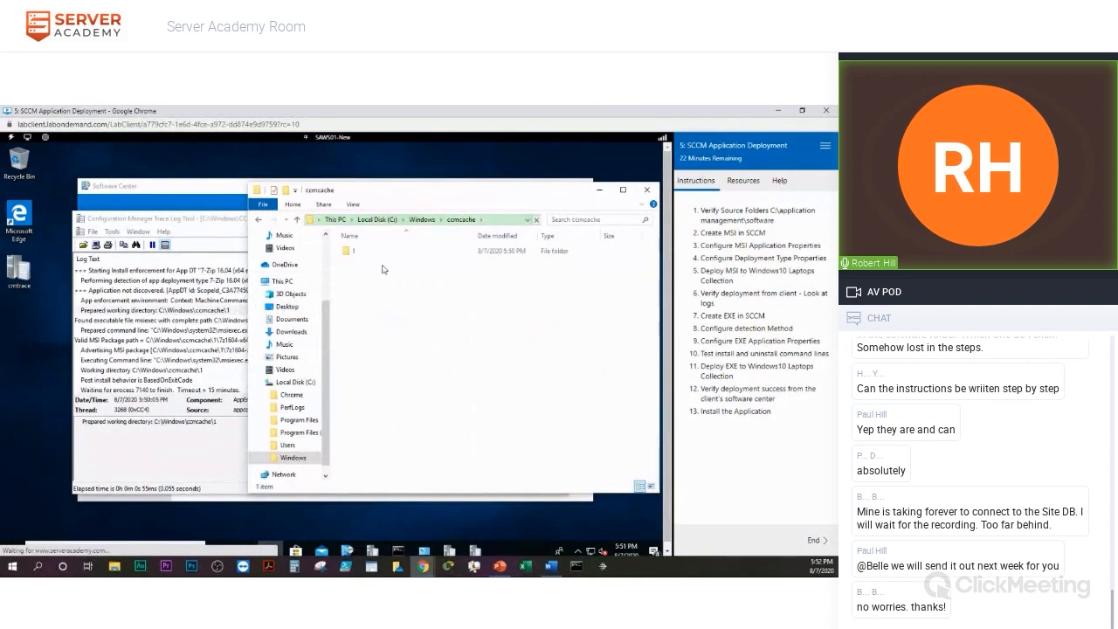
- Examine the cached 7-Zip installer files in ccmcache subfolder 1 and close File Explorer
{"action": "left_click", "coordinate": [348, 251]}
{"action": "double_click", "coordinate": [349, 251]}
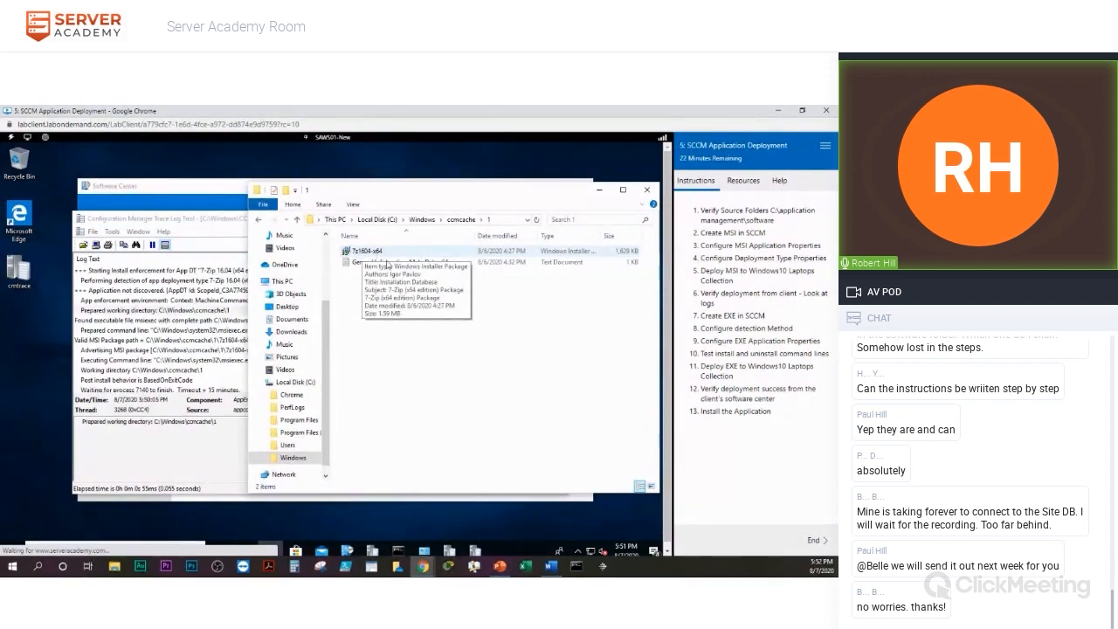
{"action": "left_click", "coordinate": [394, 263]}
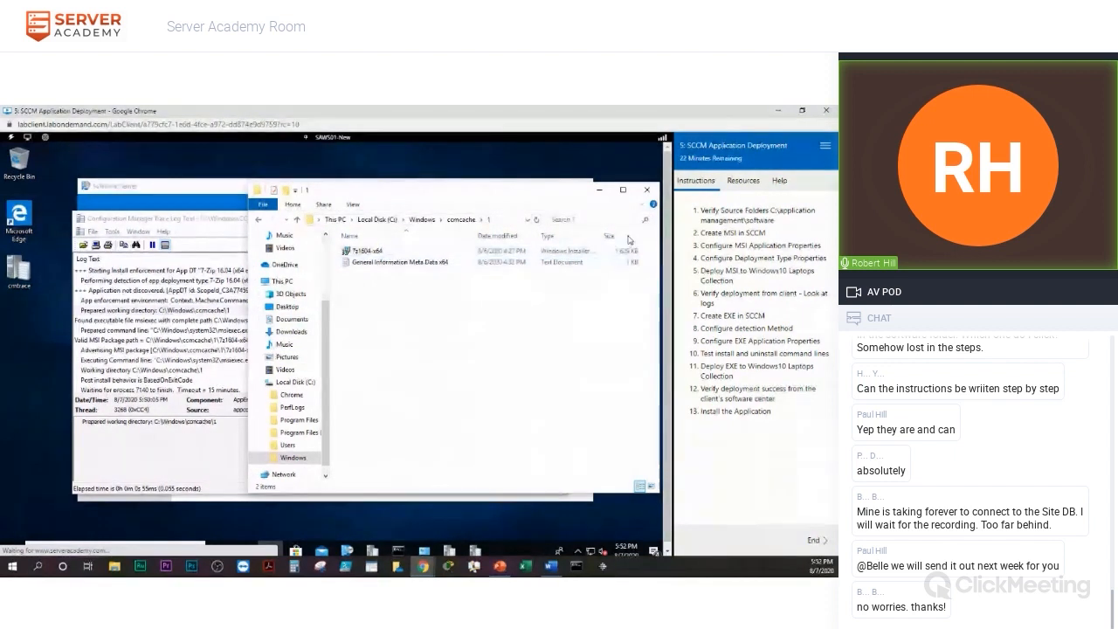
{"action": "left_click", "coordinate": [646, 191]}
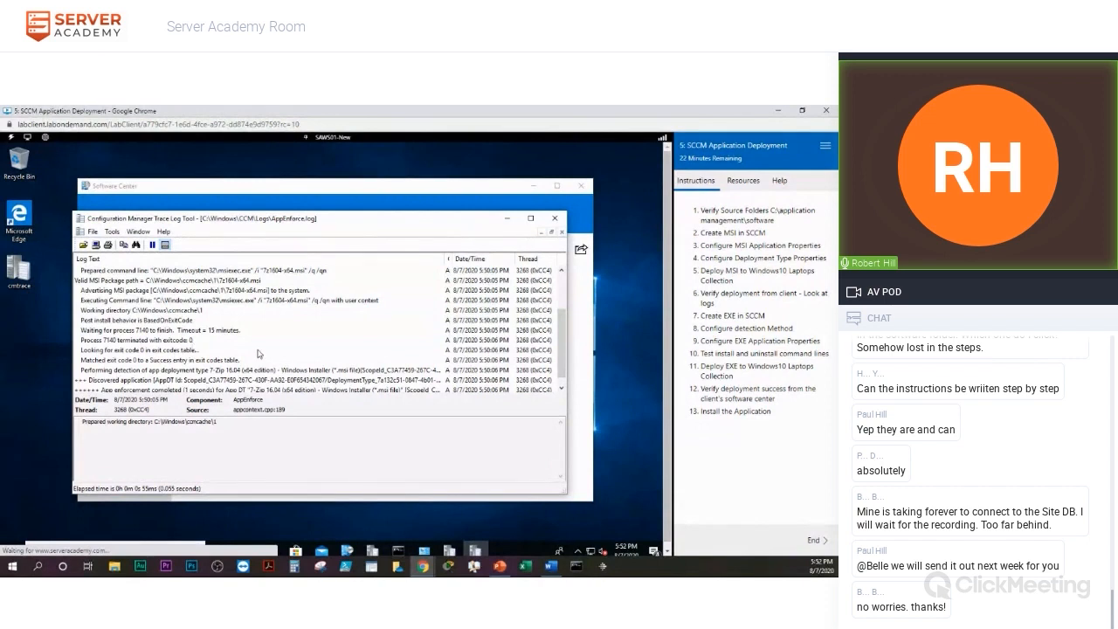
- Review the final entries of AppEnforce.log, close the log viewer and minimize Software Center
{"action": "scroll", "coordinate": [259, 353], "scroll_direction": "down", "scroll_amount": 1}
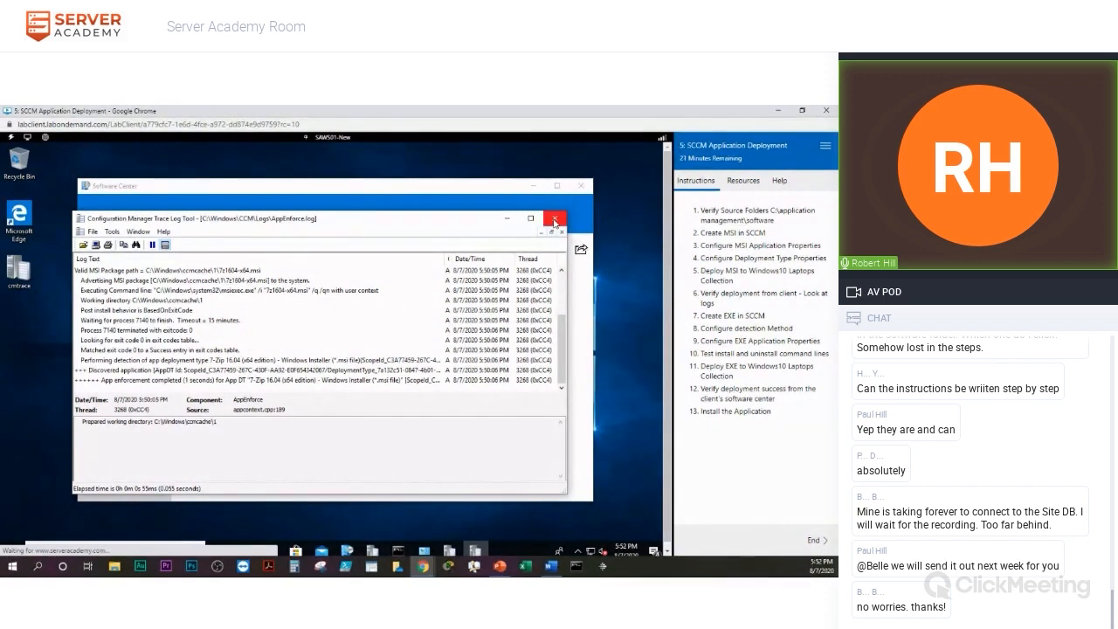
{"action": "left_click", "coordinate": [555, 220]}
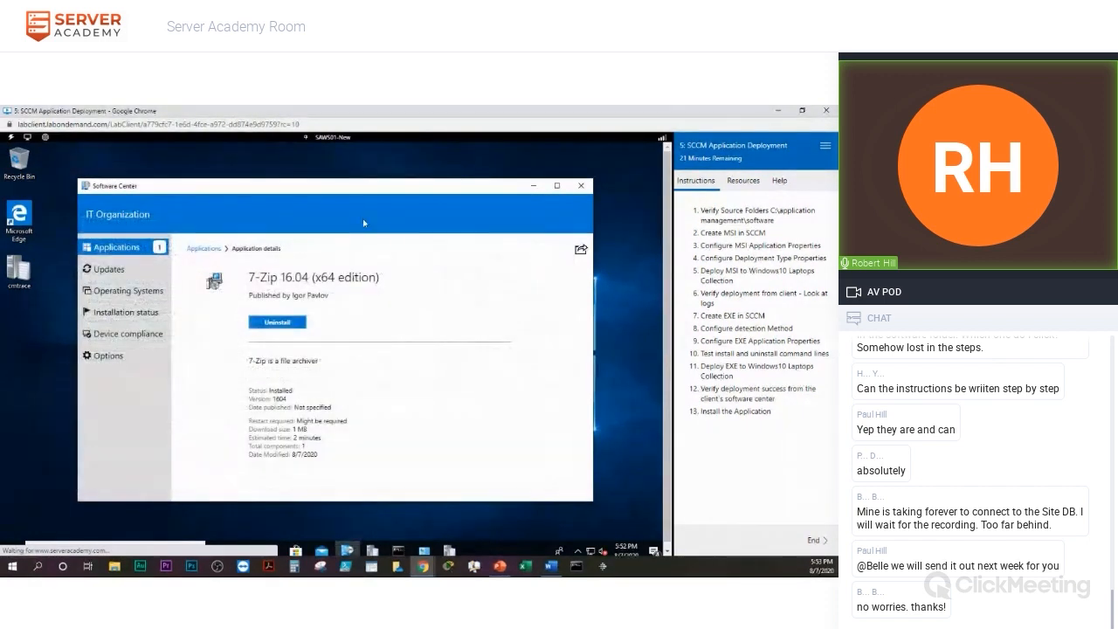
{"action": "left_click_drag", "start_coordinate": [368, 189], "coordinate": [372, 191]}
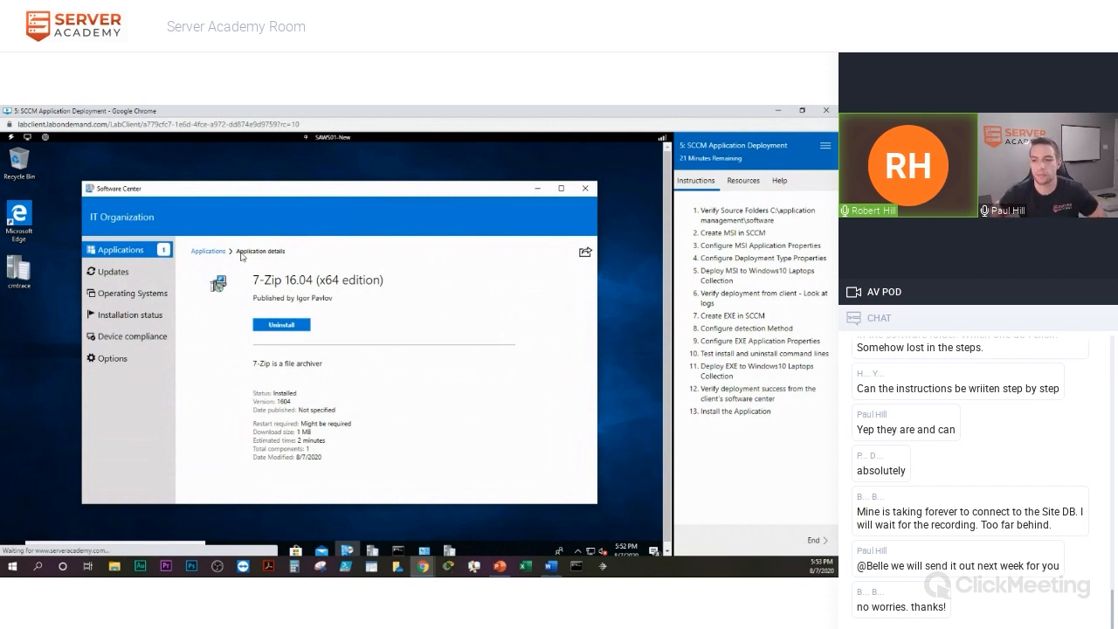
{"action": "left_click", "coordinate": [537, 188]}
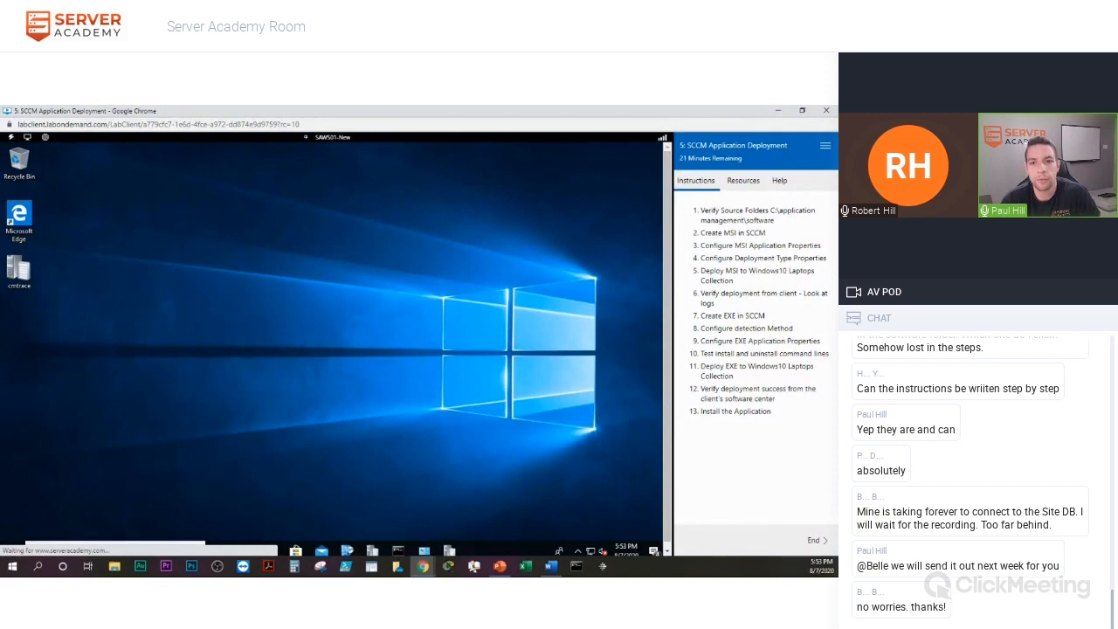
{"action": "key", "text": "alt+Tab"}
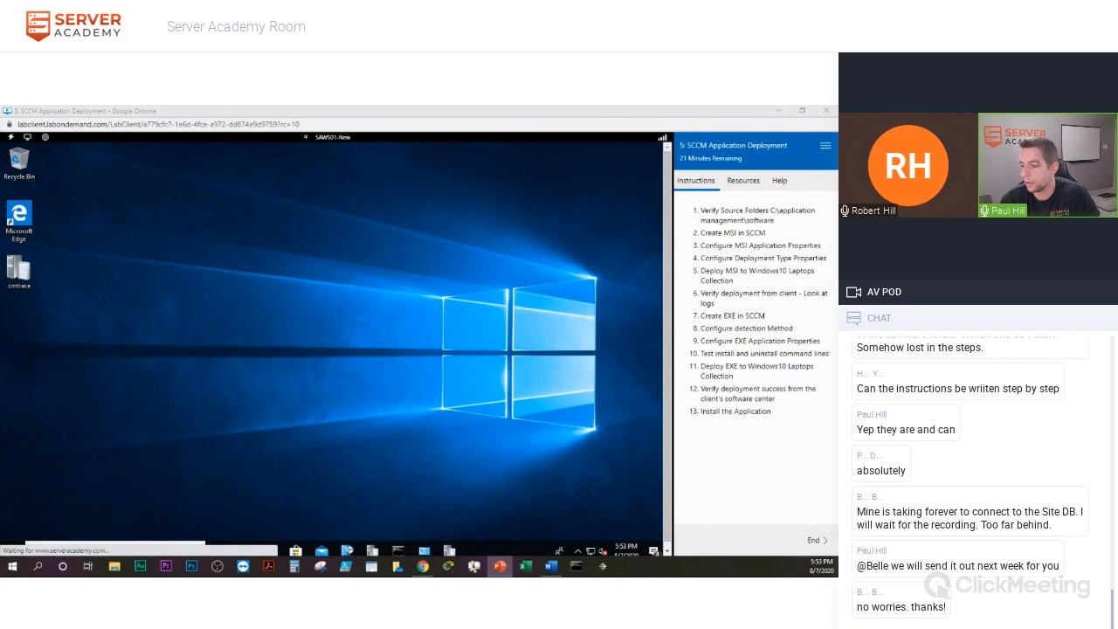
{"action": "left_click", "coordinate": [343, 430]}
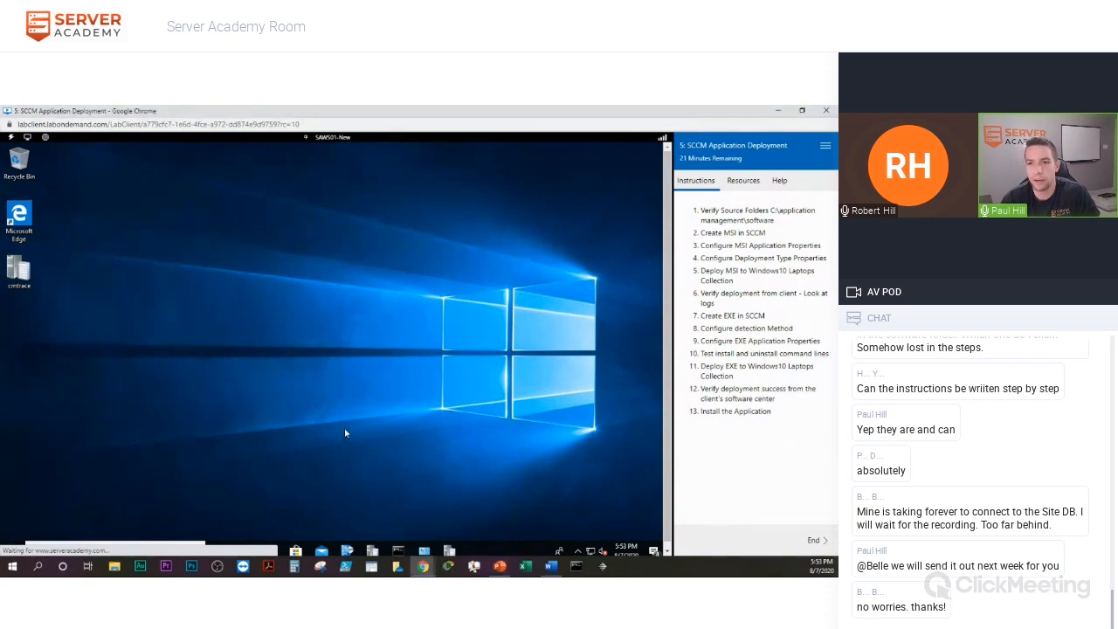